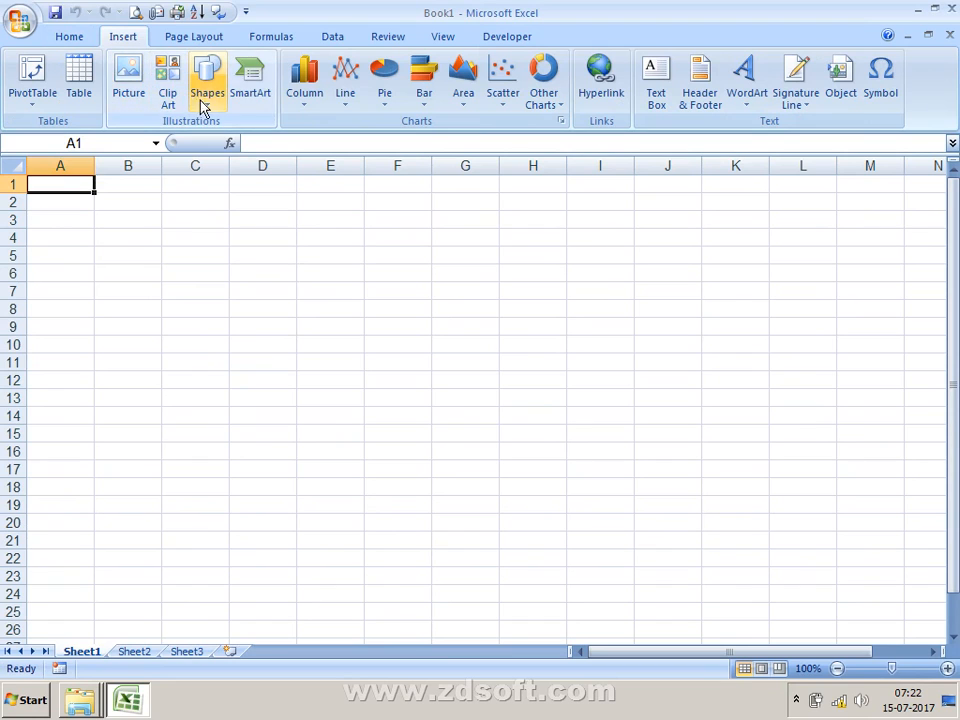
# Draw a freehand scribble line about 9.26 cm wide and 0.82 cm high from C7 to the edge of column H.
pyautogui.click(205, 100)
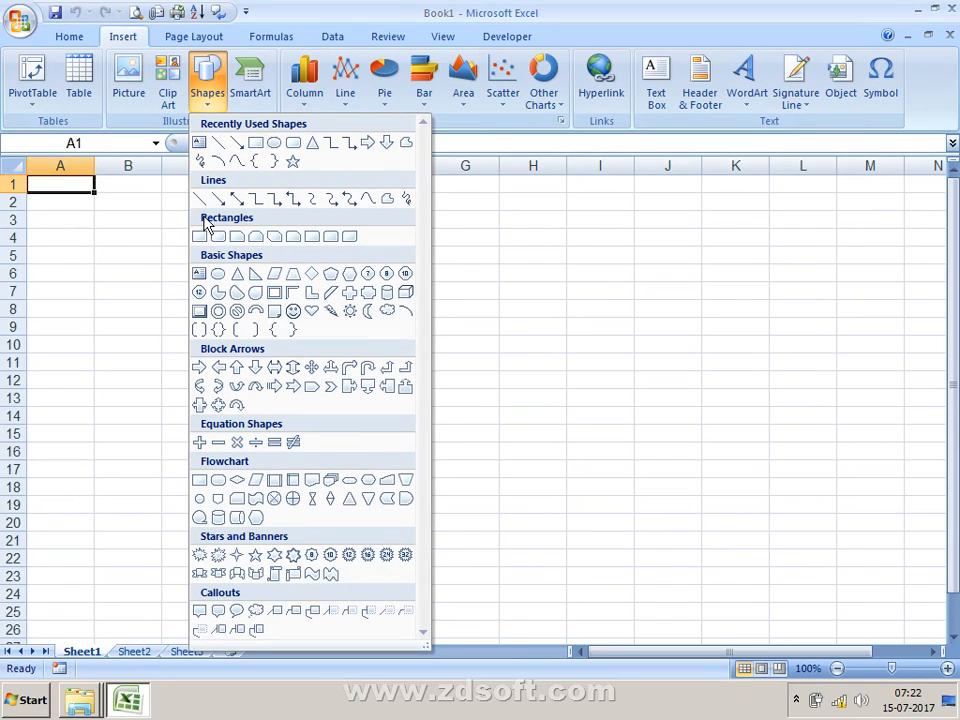
pyautogui.click(405, 203)
pyautogui.moveTo(173, 287)
pyautogui.mouseDown()
pyautogui.moveTo(441, 311)
pyautogui.moveTo(502, 294)
pyautogui.mouseUp()
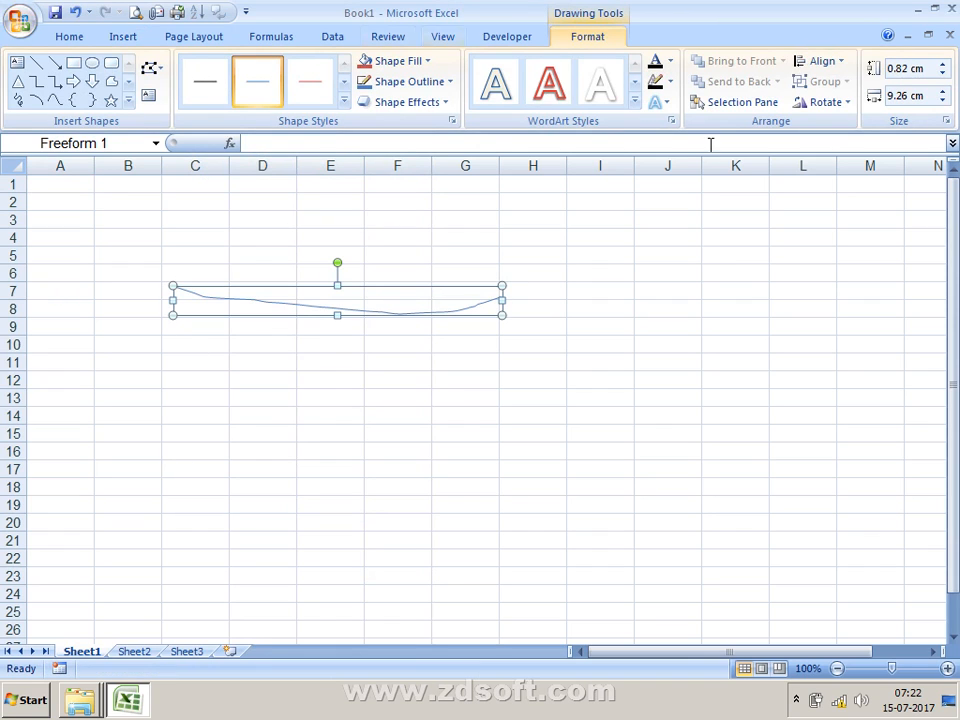
pyautogui.press('Escape')
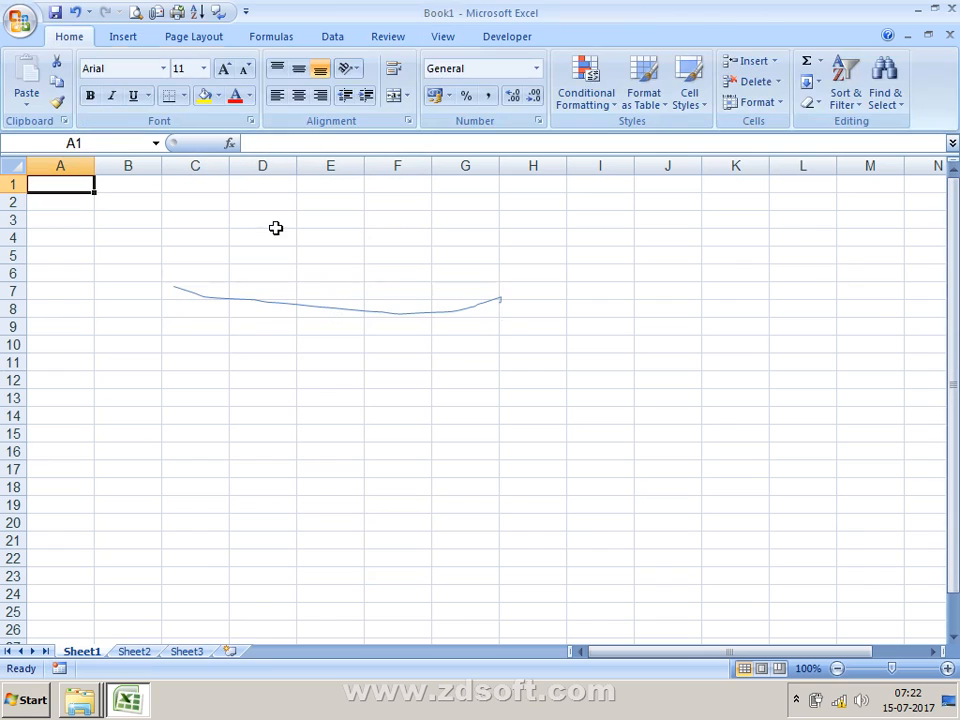
# Delete the freehand line drawn across rows 7 and 8.
pyautogui.click(255, 307)
pyautogui.click(257, 303)
pyautogui.click(285, 290)
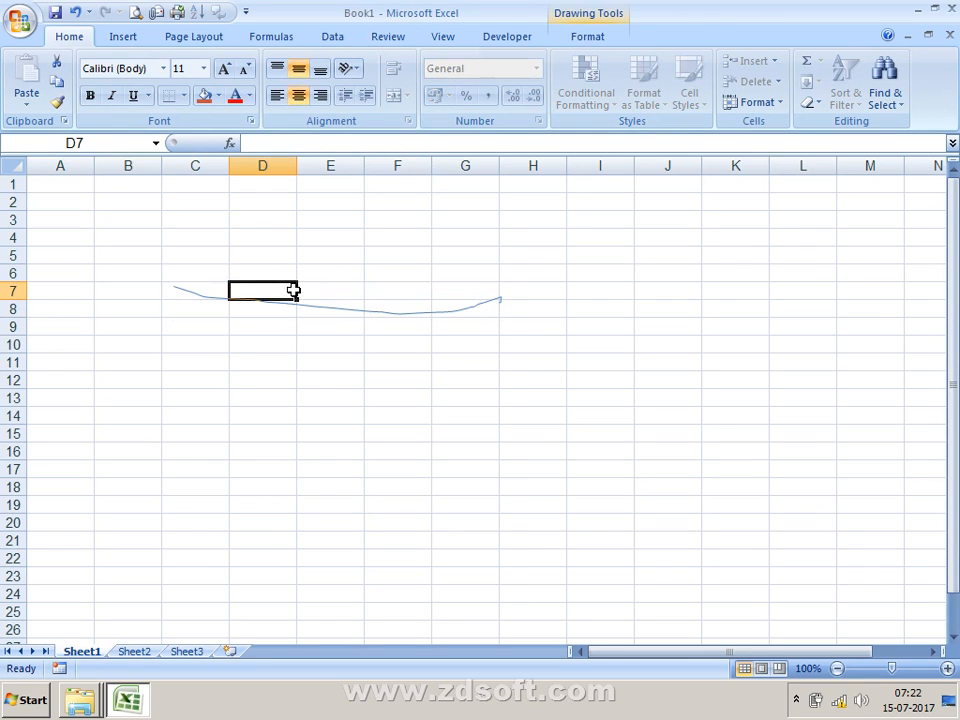
pyautogui.rightClick(278, 296)
pyautogui.press('Escape')
pyautogui.click(197, 296)
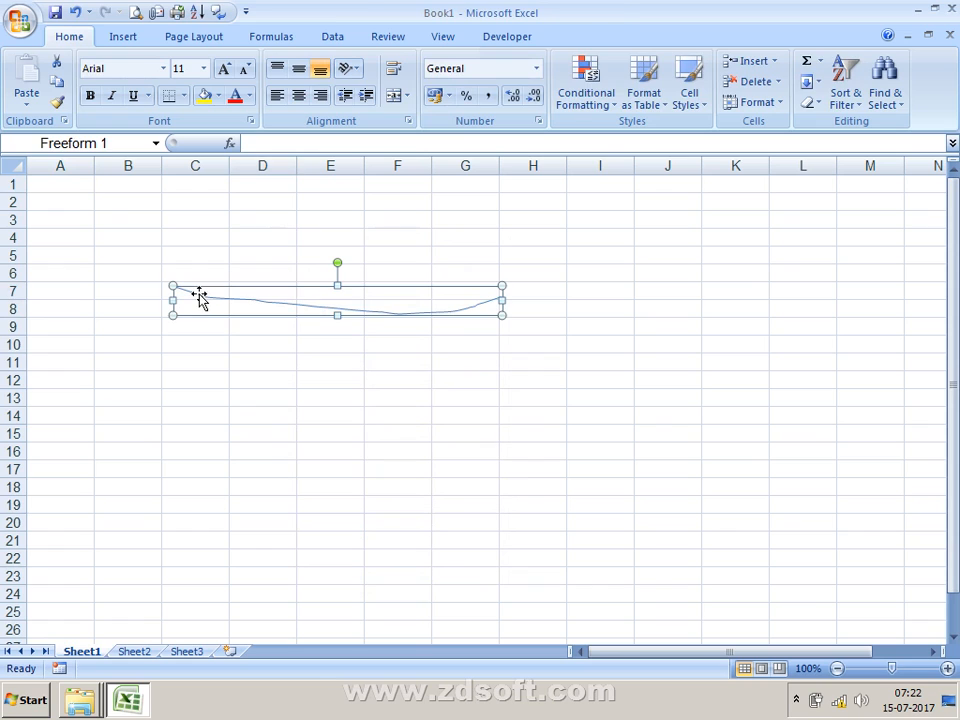
pyautogui.press('Delete')
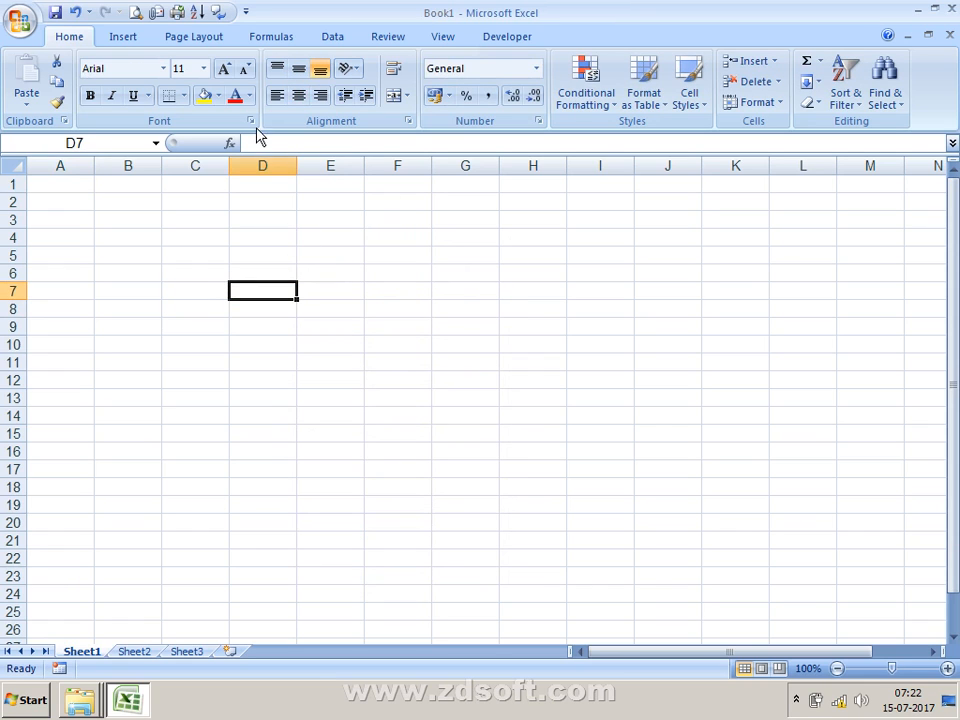
# Draw a freehand scribble line from the middle of cell C5 to the right edge of column G near row 4.
pyautogui.click(130, 35)
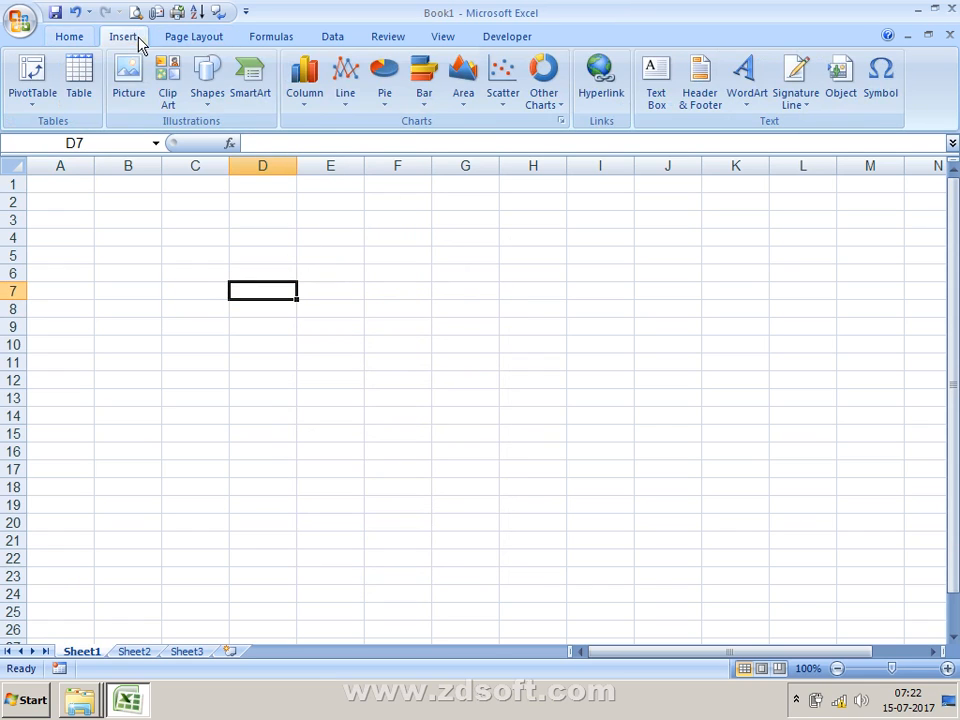
pyautogui.click(215, 110)
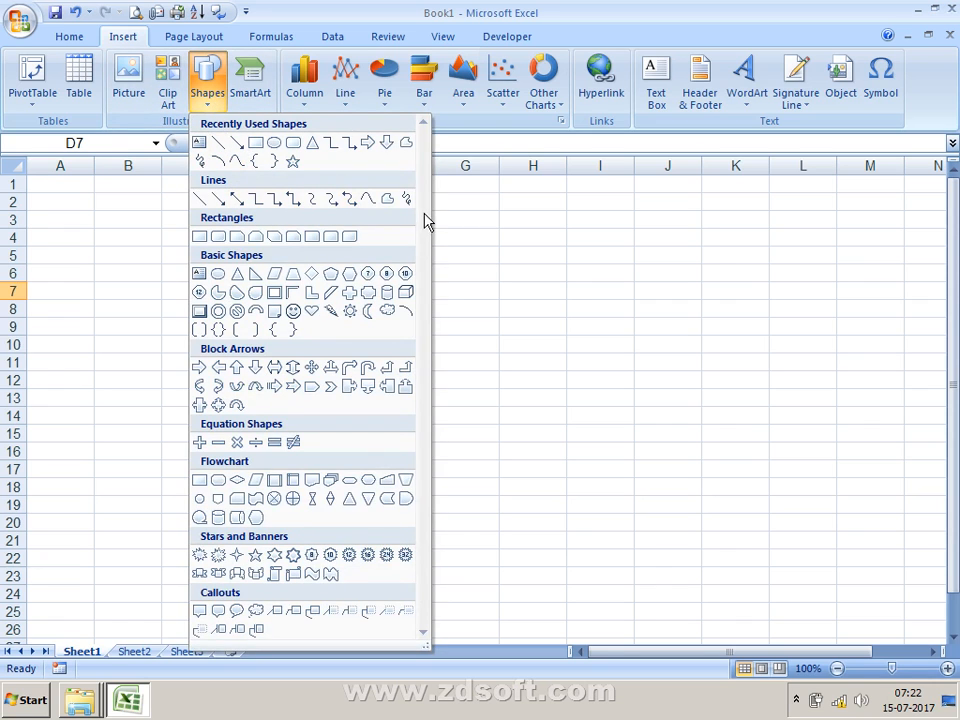
pyautogui.click(403, 199)
pyautogui.moveTo(199, 255); pyautogui.dragTo(499, 231)
# Label the two ends of the line with x in cell C5 and y in cell H5.
pyautogui.click(184, 255)
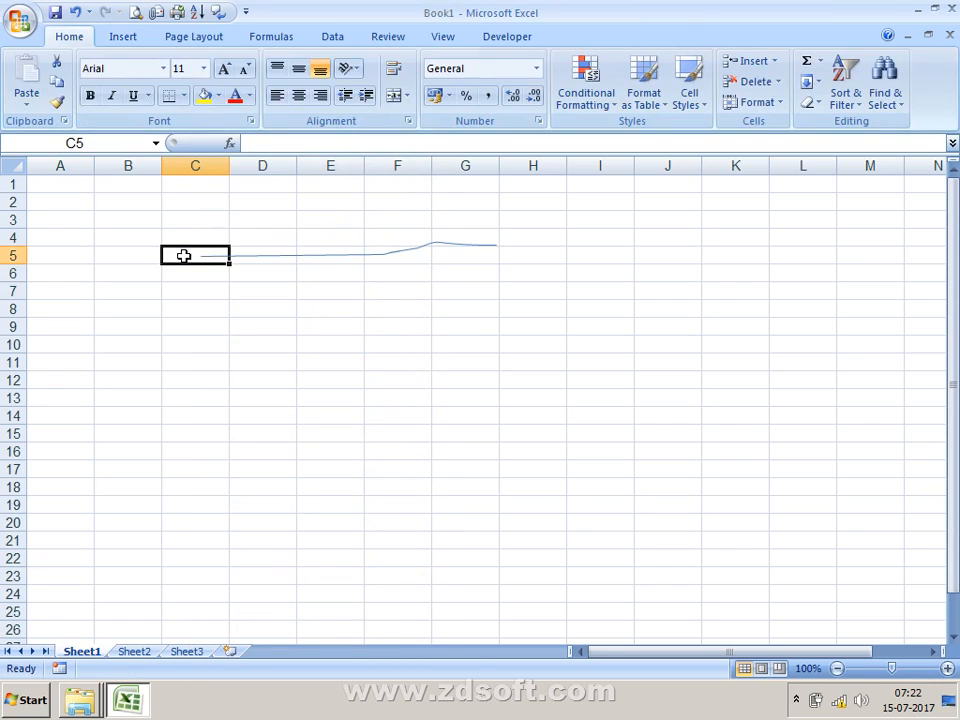
pyautogui.write('x')
pyautogui.press('Tab')
pyautogui.press('Tab')
pyautogui.press('Tab')
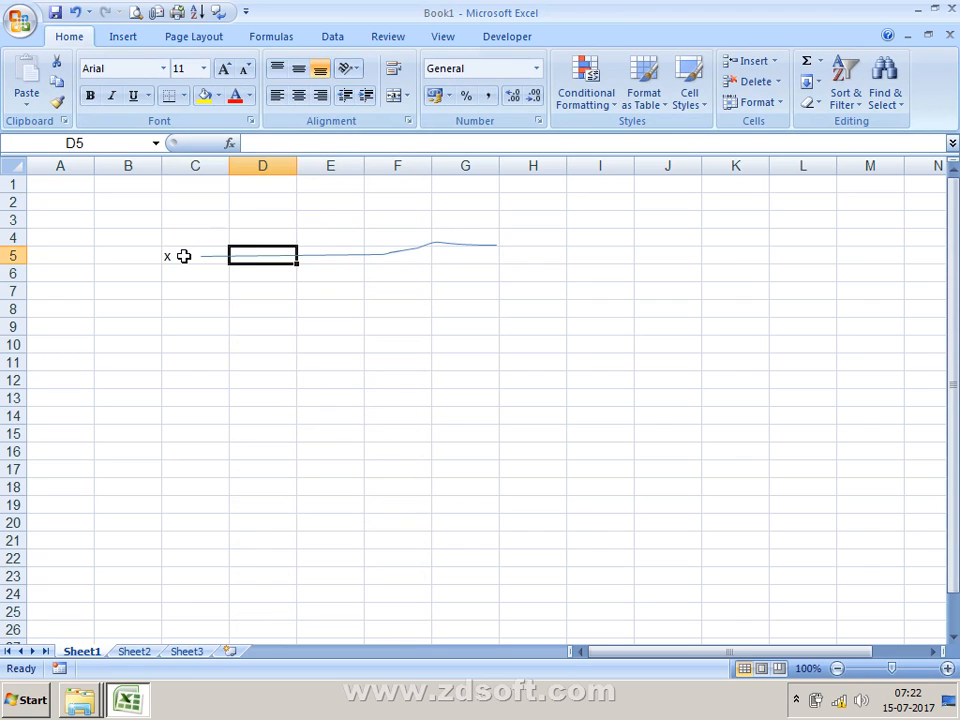
pyautogui.press('Tab')
pyautogui.press('Tab')
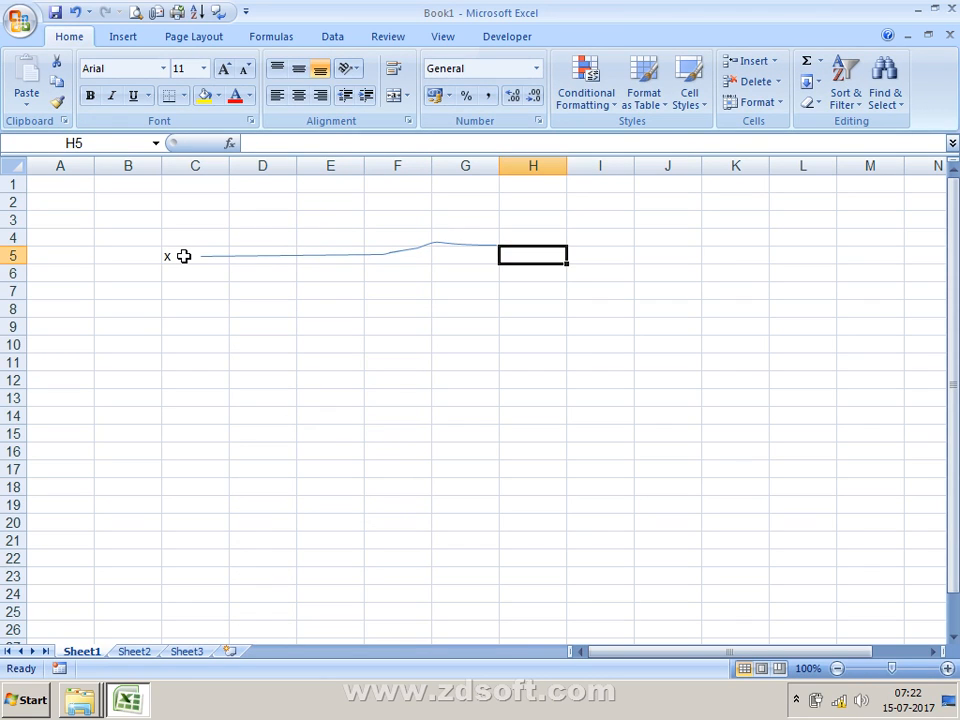
pyautogui.write('y')
pyautogui.hotkey('ctrl', 'Return')
# Enter reg in cell C4, above the x label.
pyautogui.press('Up')
pyautogui.press('Up')
pyautogui.press('Left')
pyautogui.press('Left')
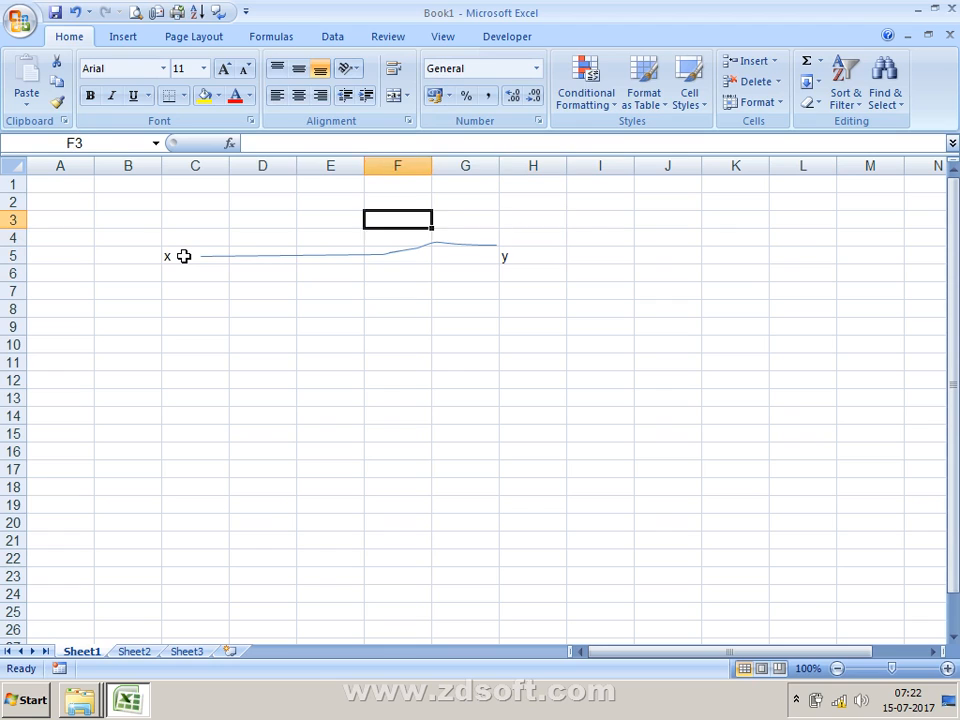
pyautogui.press('Left')
pyautogui.press('Left')
pyautogui.press('Left')
pyautogui.press('Down')
pyautogui.write('r')
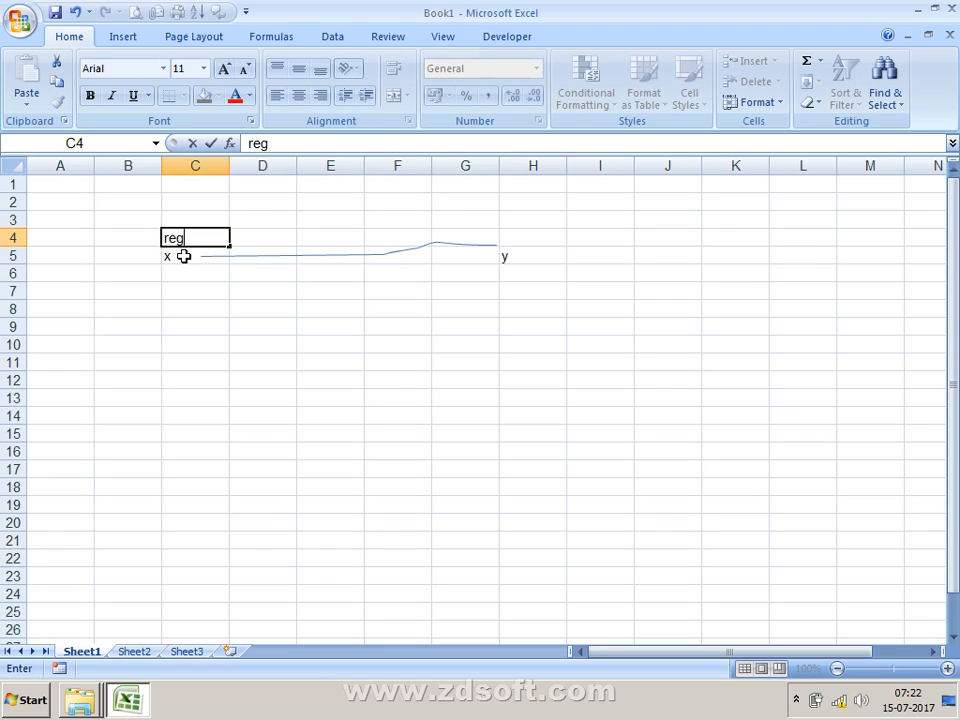
pyautogui.write('eg')
pyautogui.press('Return')
# Enter unreg in cell H4 above the y label and re-enter y in H5.
pyautogui.press('Up')
pyautogui.press('Right')
pyautogui.press('Right')
pyautogui.press('Right')
pyautogui.press('Right')
pyautogui.press('Right')
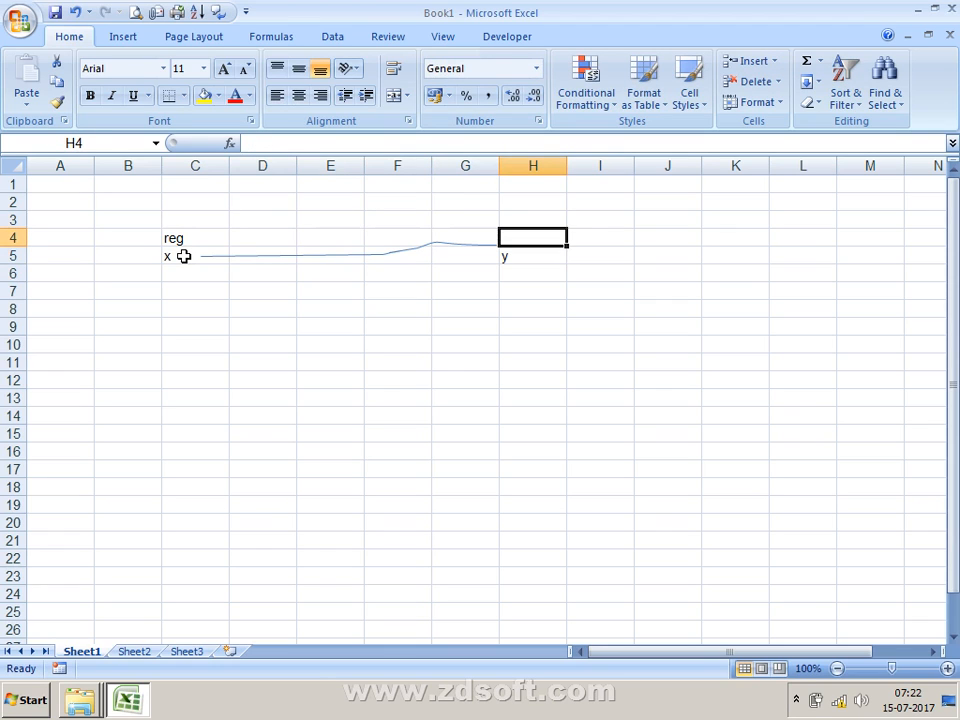
pyautogui.write('unreg')
pyautogui.press('Return')
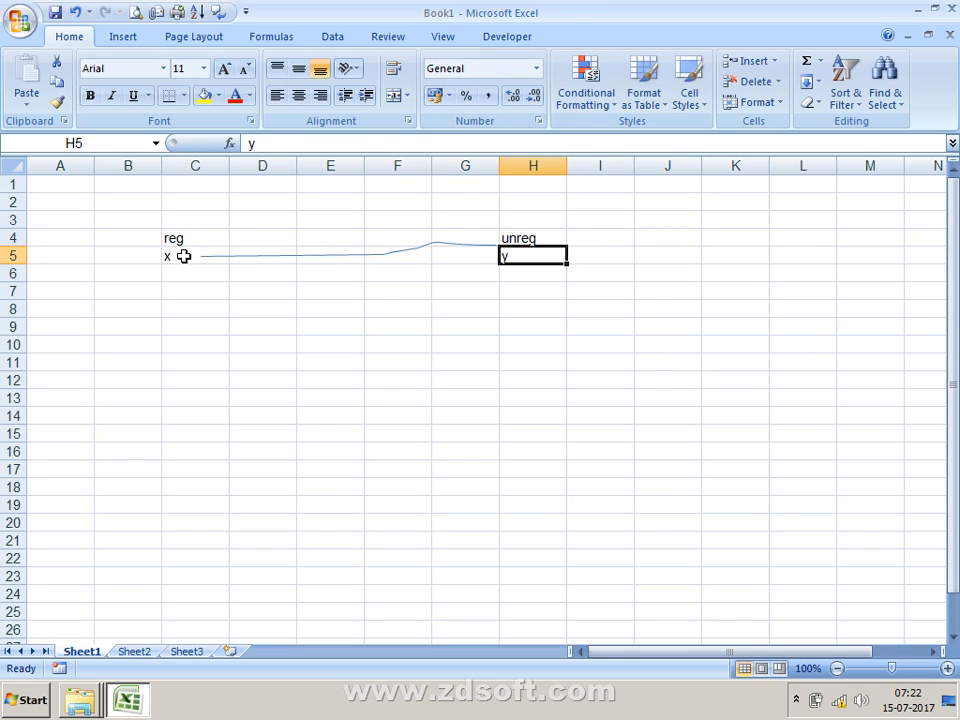
pyautogui.write('y')
pyautogui.press('Return')
pyautogui.press('Left')
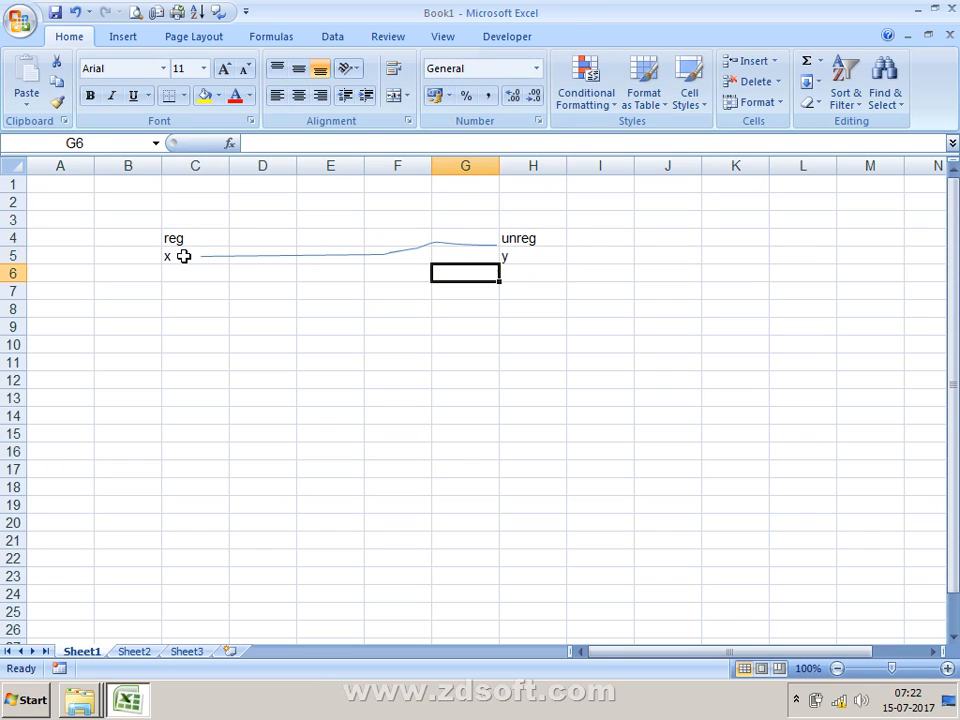
# Replace the text in cell H4 with reg.
pyautogui.press('Up')
pyautogui.press('Up')
pyautogui.press('Right')
pyautogui.write('reg')
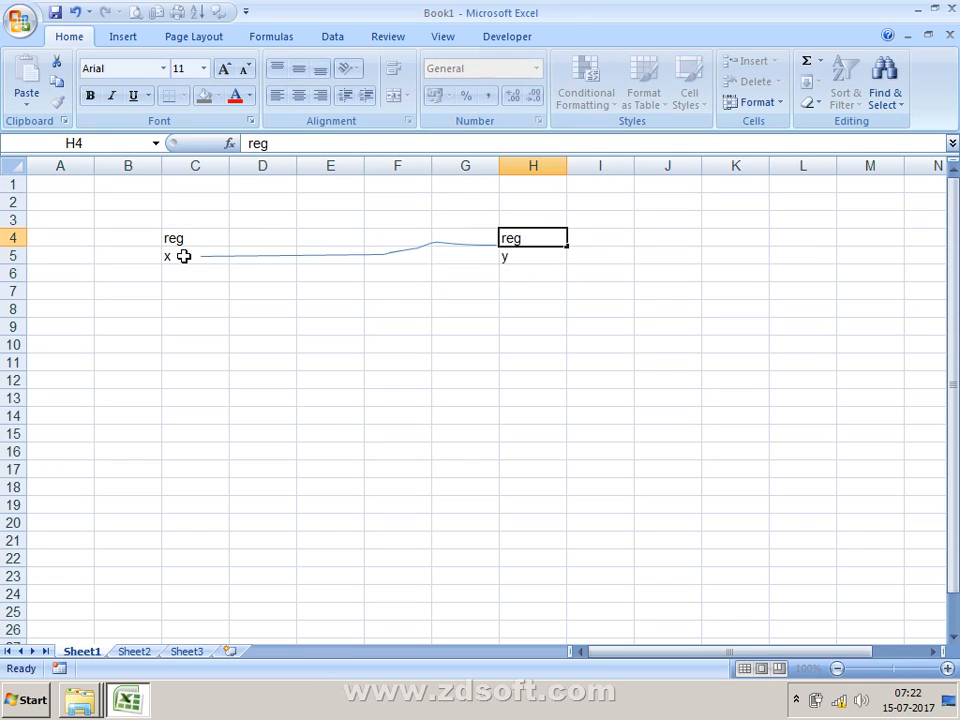
pyautogui.press('Return')
# Enter the amount 100 in cell E6, beneath the line.
pyautogui.press('Left')
pyautogui.press('Left')
pyautogui.press('Left')
pyautogui.press('Left')
pyautogui.press('Left')
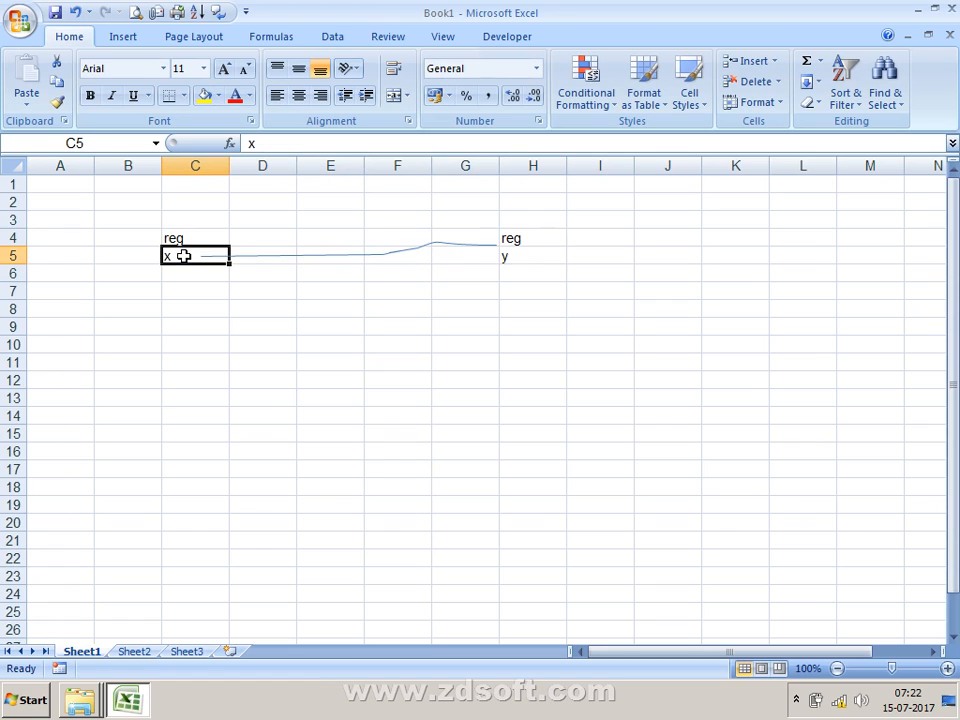
pyautogui.press('Down')
pyautogui.press('Right')
pyautogui.press('Right')
pyautogui.write('100')
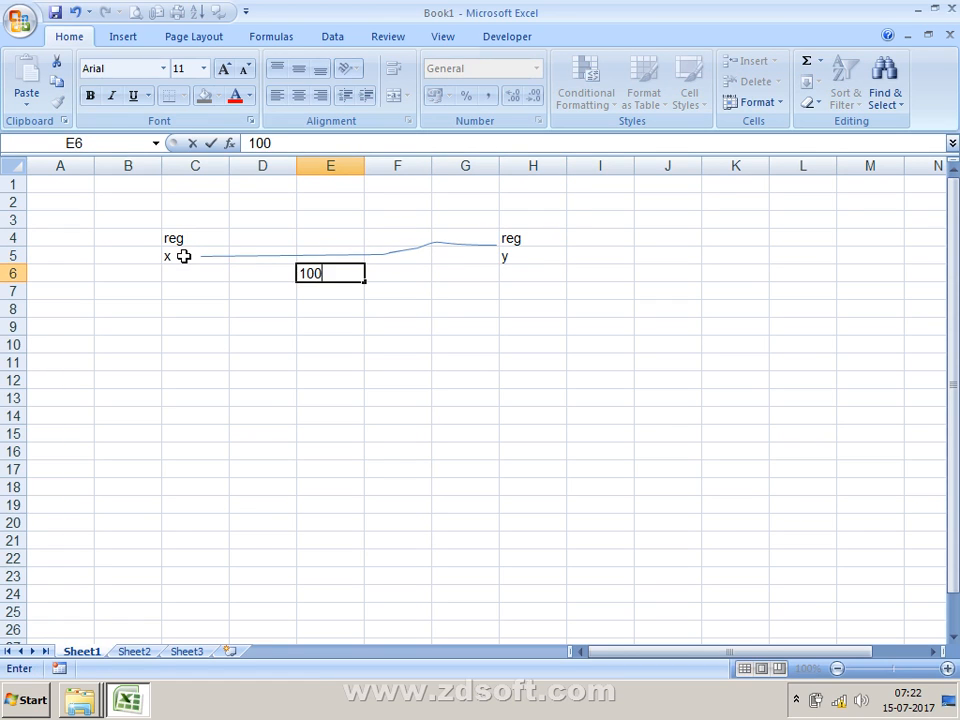
pyautogui.press('Return')
# Enter 5 in cell F6 and 105 in cell G6, beside the 100.
pyautogui.press('Up')
pyautogui.press('Right')
pyautogui.write('5')
pyautogui.press('Return')
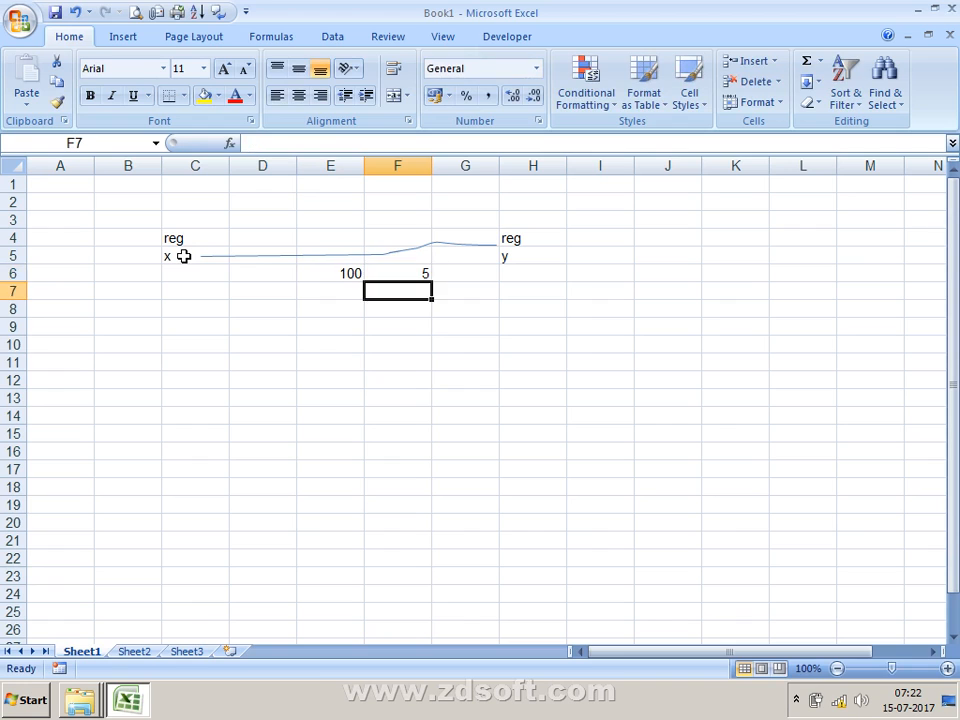
pyautogui.press('Up')
pyautogui.press('Right')
pyautogui.write('10')
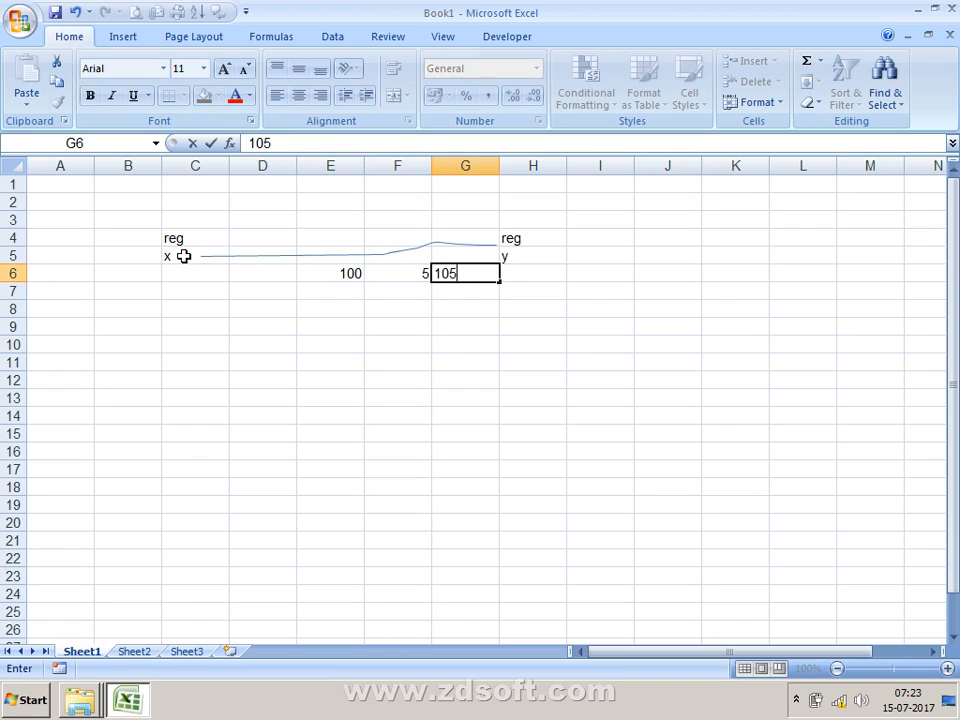
pyautogui.press('Return')
# Enter 105 in cell C7, beneath the x label.
pyautogui.press('Up')
pyautogui.press('Left')
pyautogui.press('Left')
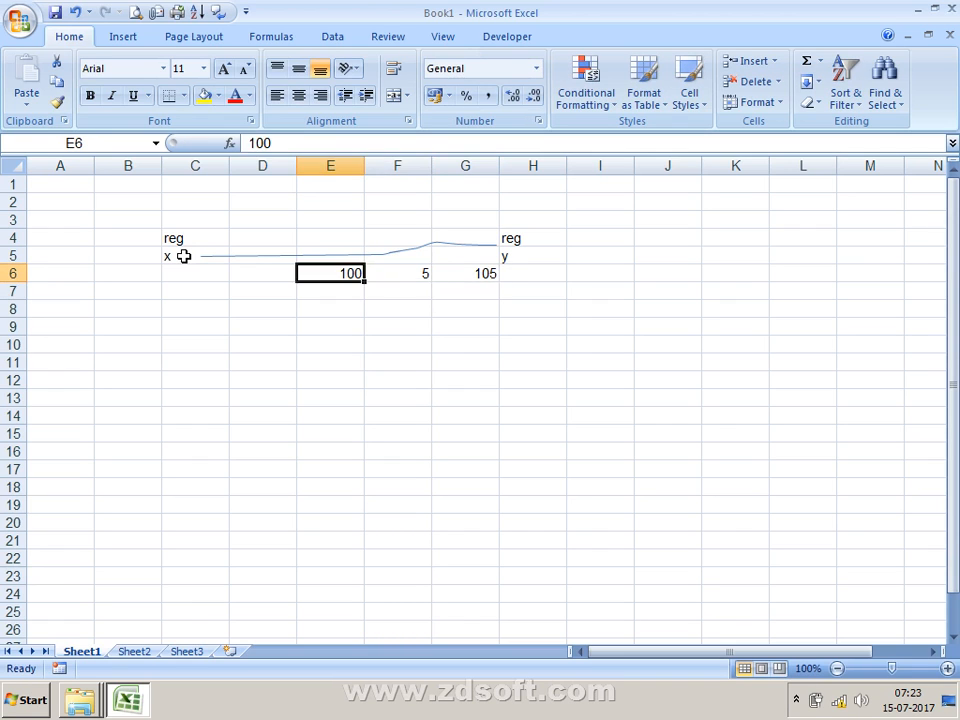
pyautogui.press('Right')
pyautogui.press('Right')
pyautogui.press('Right')
pyautogui.press('Down')
pyautogui.press('Left')
pyautogui.press('Left')
pyautogui.press('Left')
pyautogui.press('Left')
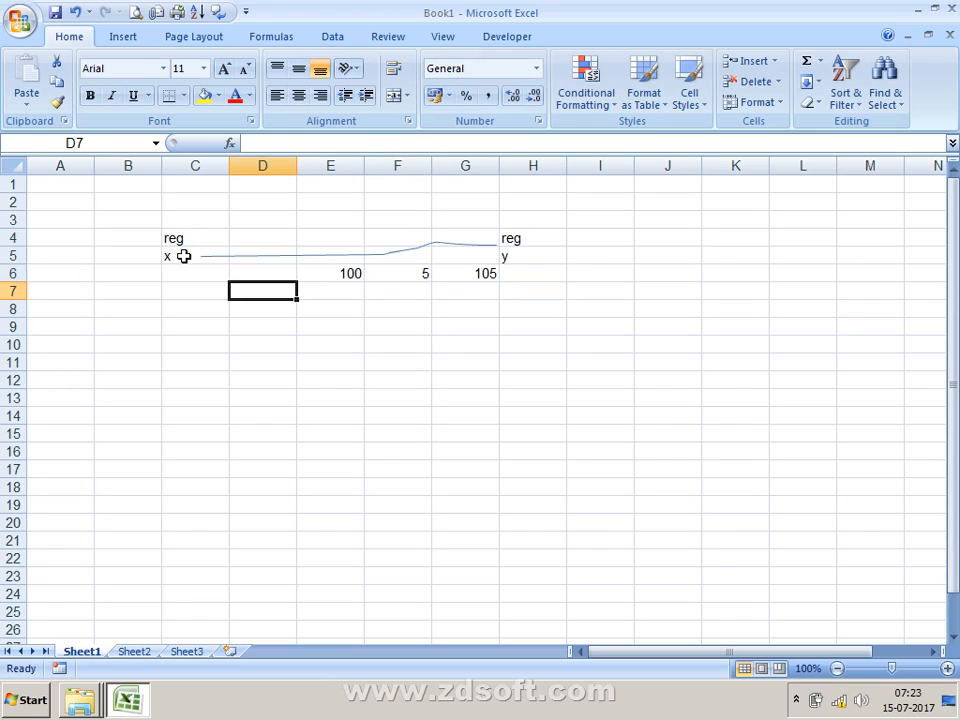
pyautogui.press('Left')
pyautogui.write('105')
pyautogui.press('Return')
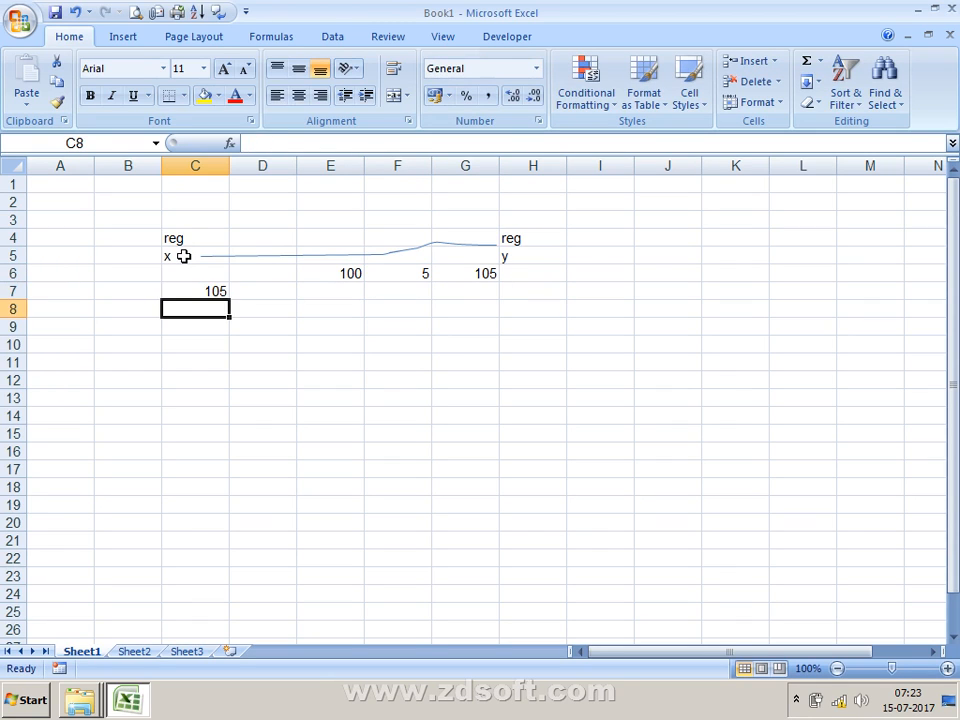
# Enter 100 in cell D7 and describe it as goods in cell E7.
pyautogui.press('Up')
pyautogui.press('Right')
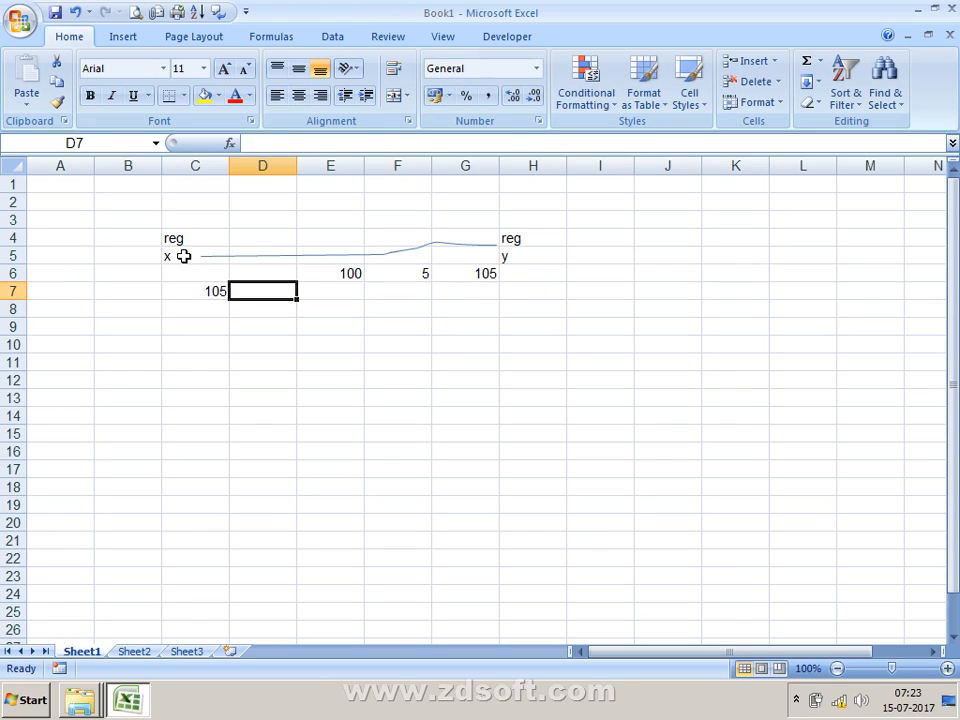
pyautogui.press('Left')
pyautogui.press('Down')
pyautogui.press('Right')
pyautogui.press('Up')
pyautogui.write('1')
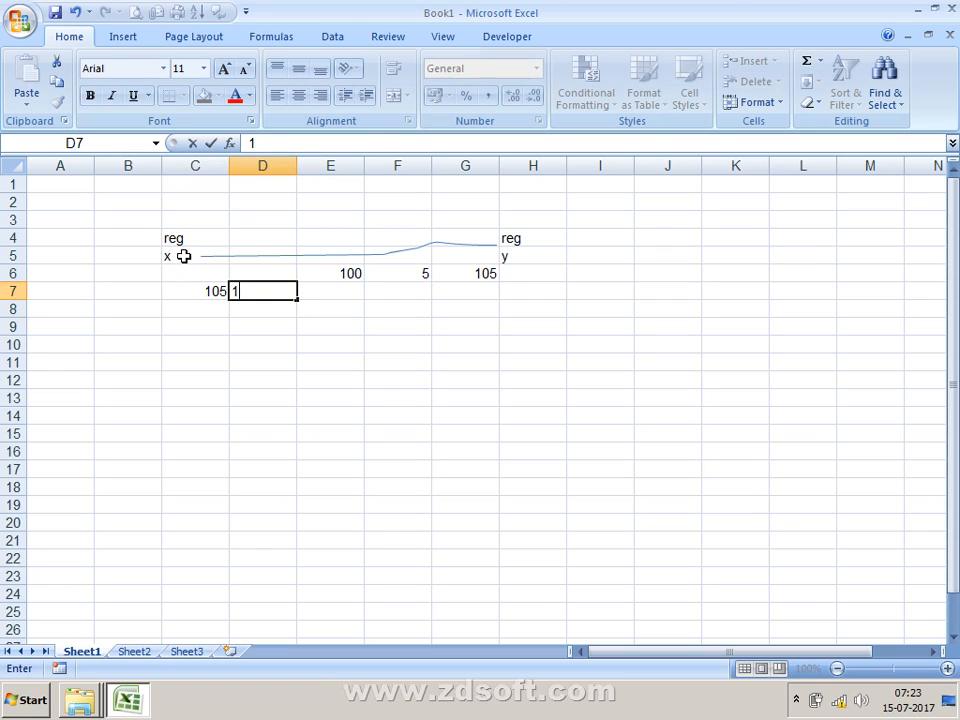
pyautogui.write('00')
pyautogui.press('Return')
pyautogui.press('Up')
pyautogui.press('Right')
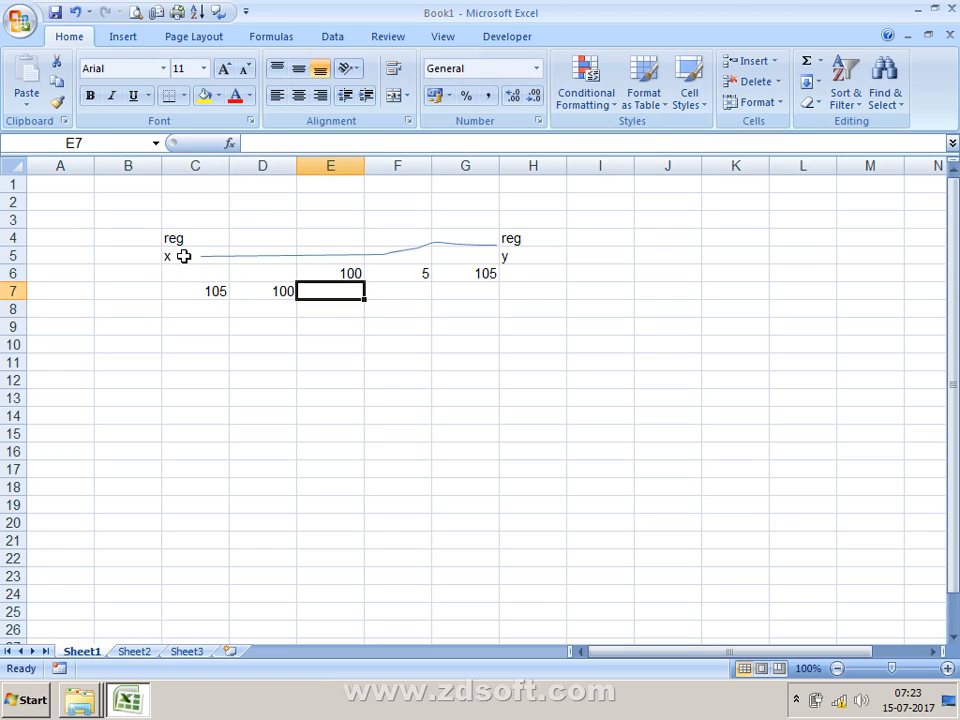
pyautogui.write('goods')
pyautogui.press('Return')
# Enter 5 in cell D8 and 105 in cell D9, beneath the goods amount.
pyautogui.press('Left')
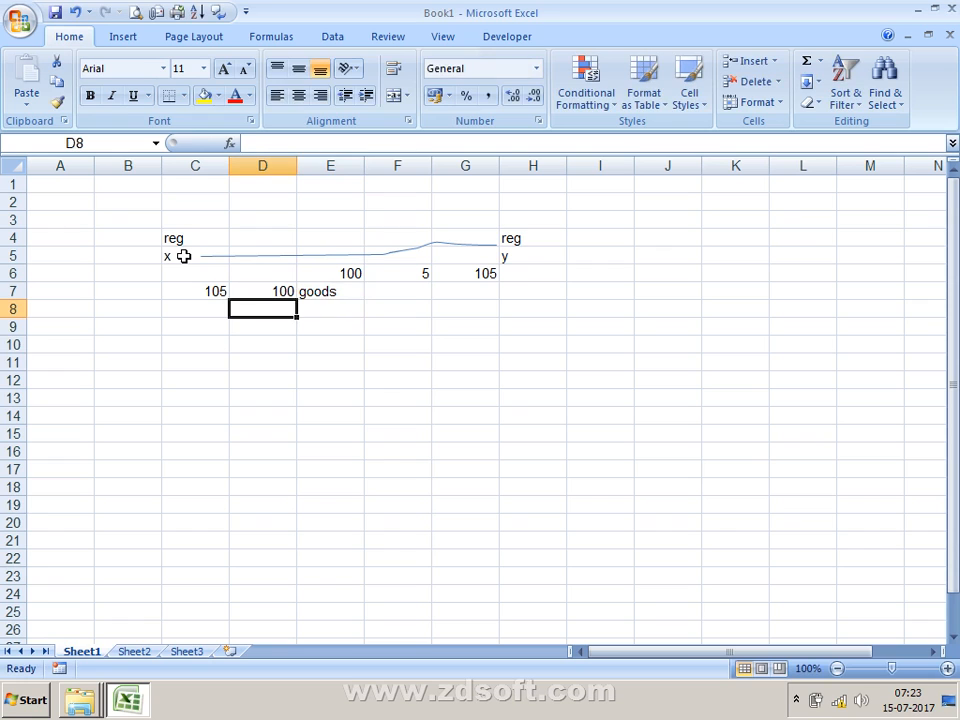
pyautogui.write('5')
pyautogui.press('Return')
pyautogui.write('1')
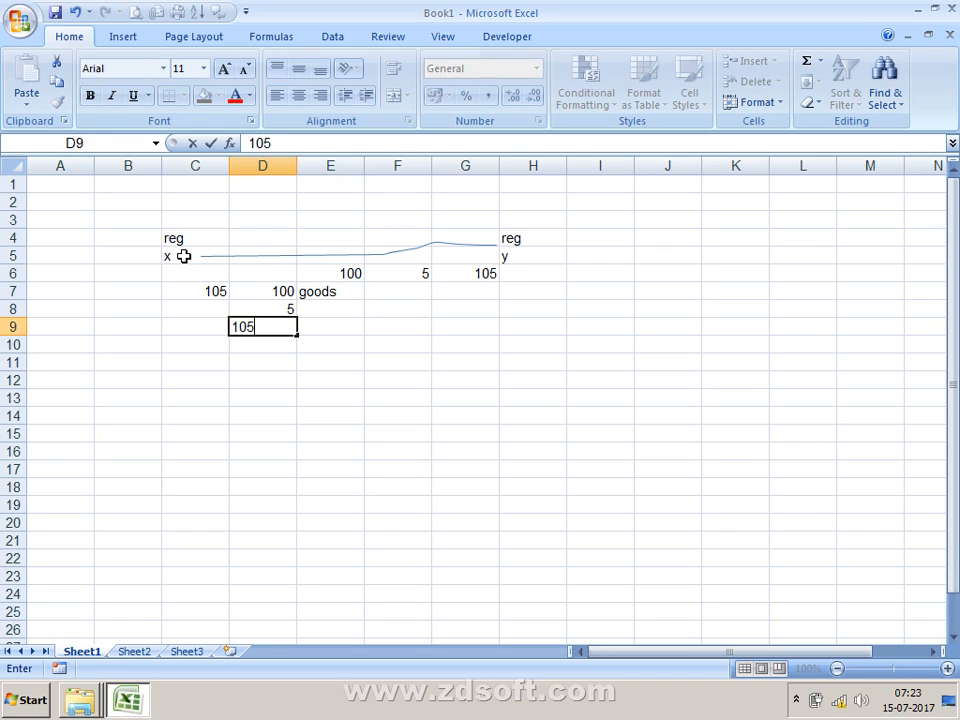
pyautogui.press('Return')
# Label the 5 in row 8 as tax in E8 and the 105 in row 9 as total in E9.
pyautogui.press('Up')
pyautogui.press('Up')
pyautogui.press('Right')
pyautogui.write('tax')
pyautogui.press('Return')
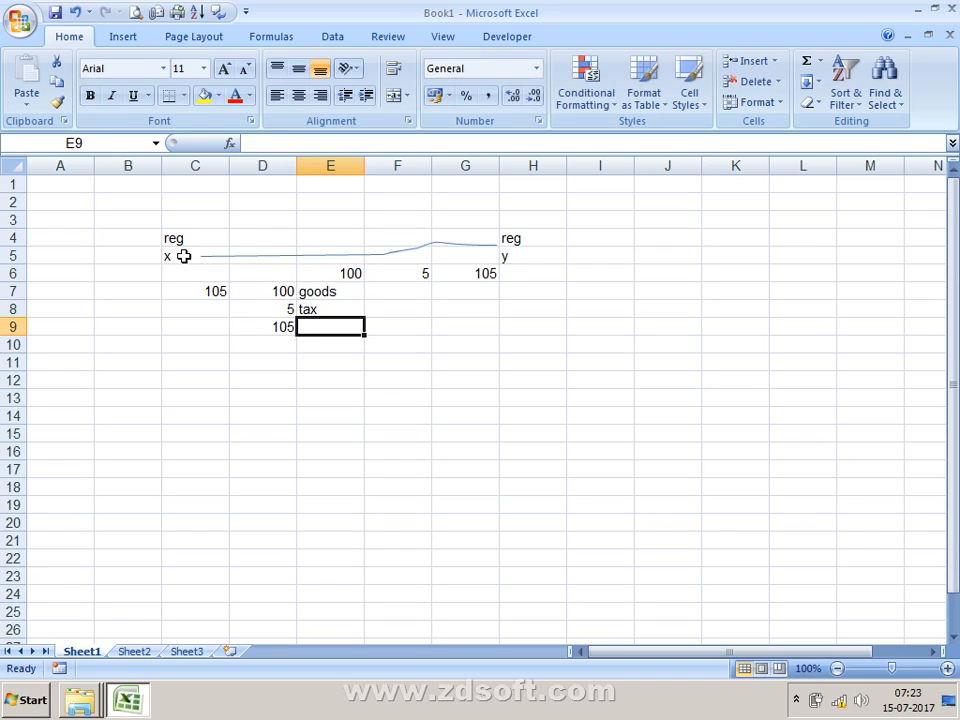
pyautogui.write('t')
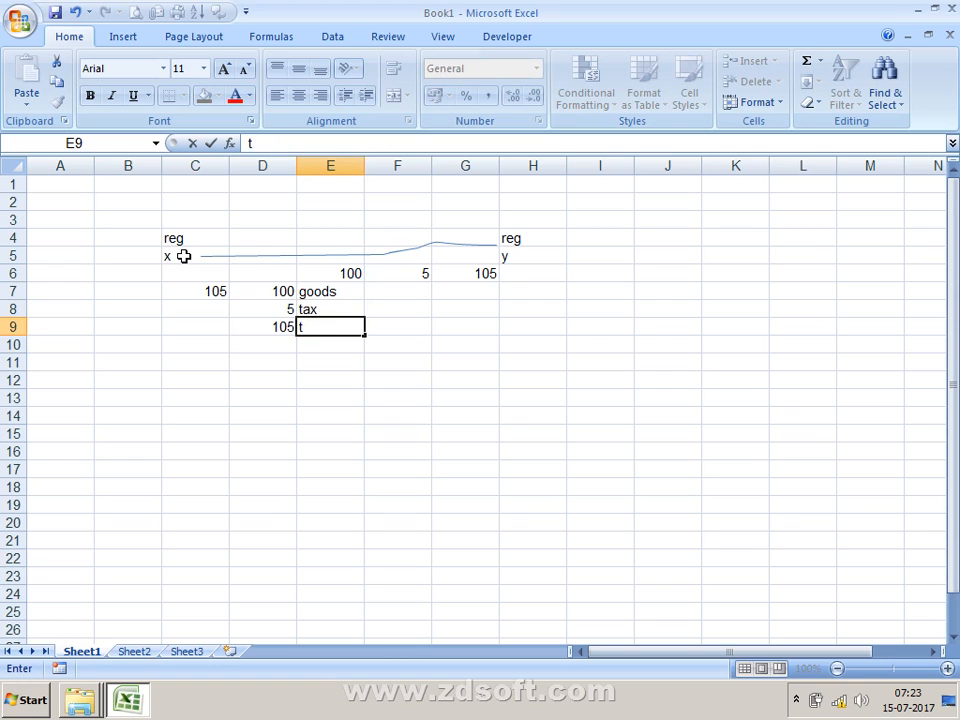
pyautogui.write('ptatal')
pyautogui.press('Return')
pyautogui.press('Down')
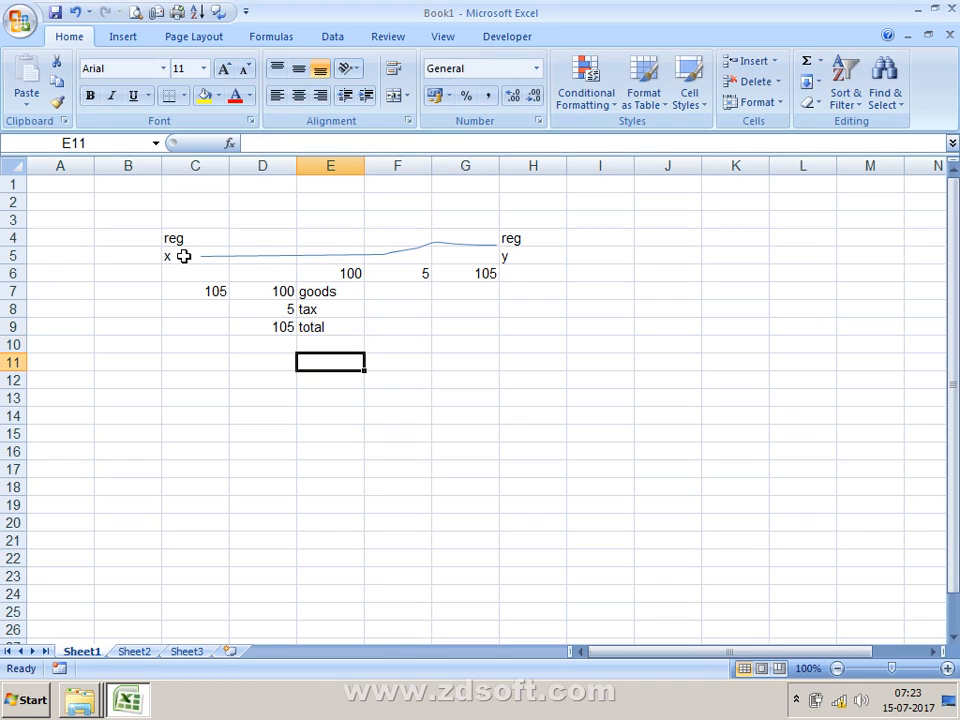
pyautogui.press('Up')
pyautogui.press('Up')
pyautogui.press('Up')
pyautogui.press('Up')
pyautogui.press('Up')
pyautogui.press('Up')
pyautogui.press('Left')
pyautogui.press('Left')
pyautogui.press('Left')
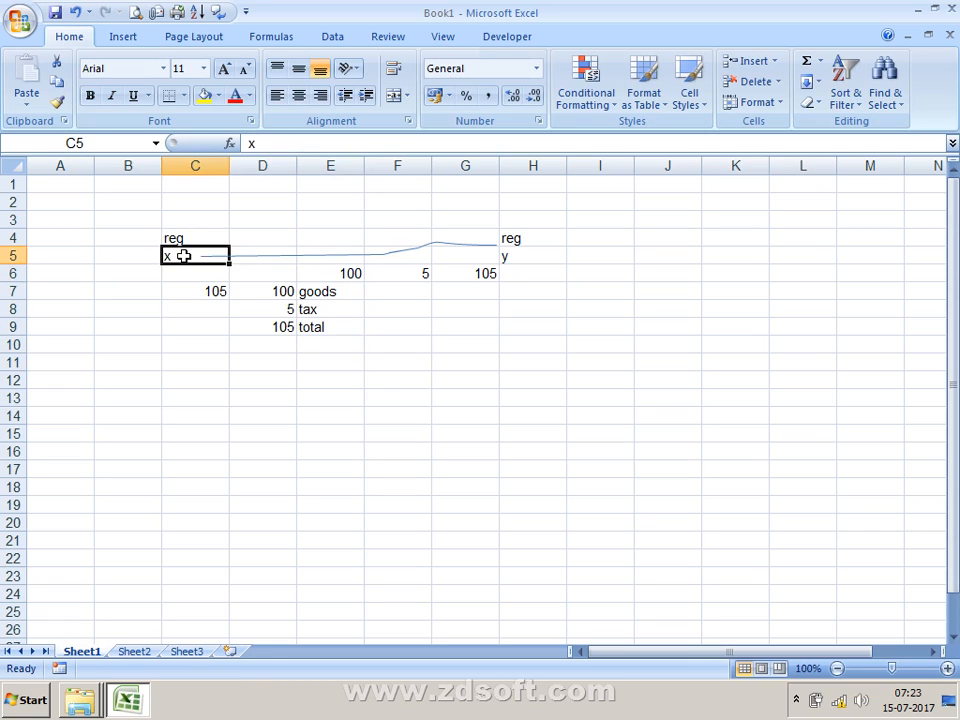
pyautogui.press('Right')
pyautogui.press('Right')
pyautogui.press('Right')
pyautogui.press('Right')
pyautogui.press('Right')
pyautogui.press('Right')
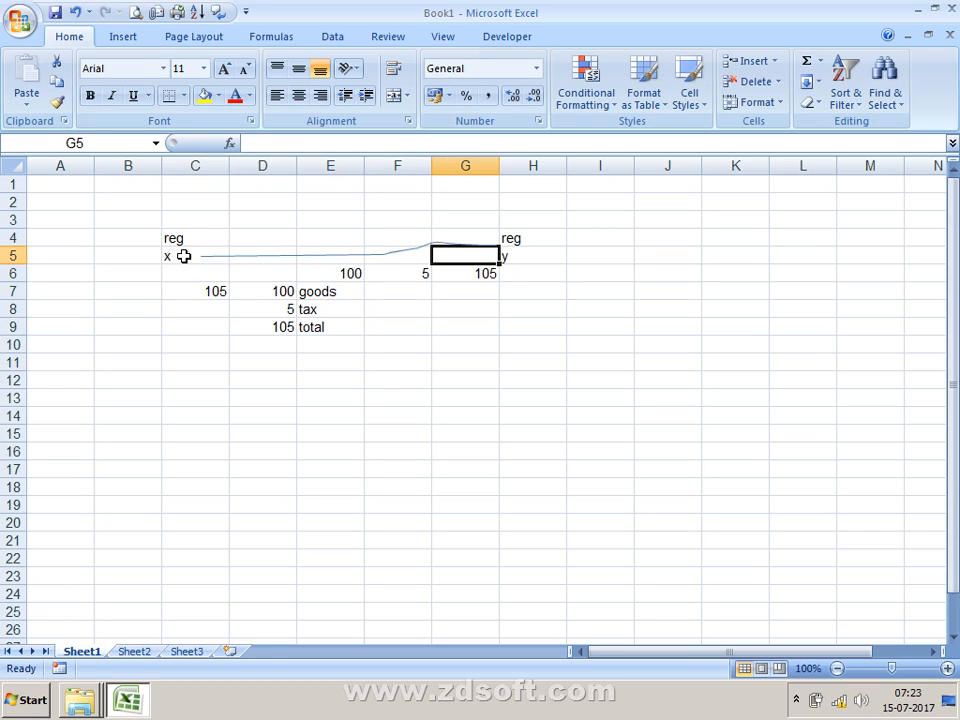
pyautogui.press('Right')
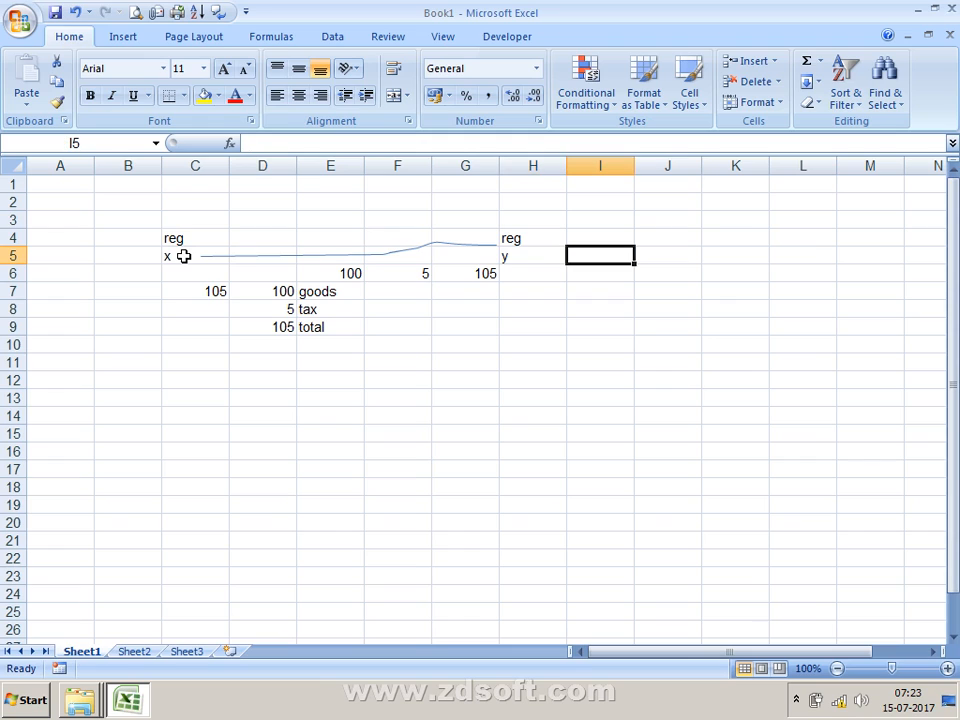
# Enter the heading RCM in cell E11, below the goods, tax and total figures.
pyautogui.press('Left')
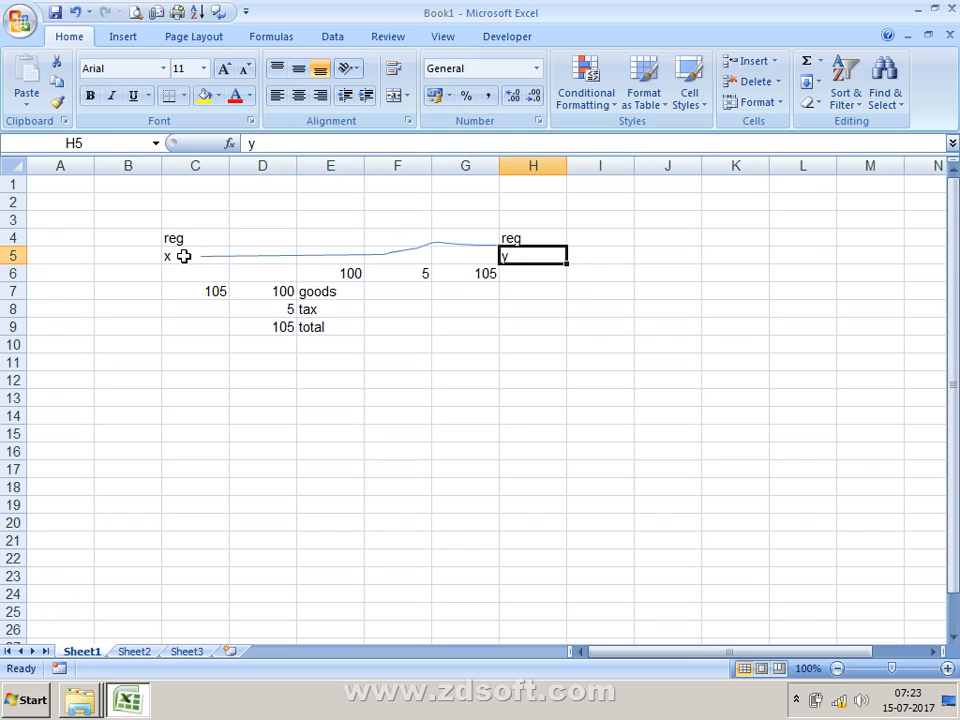
pyautogui.press('Down')
pyautogui.press('Down')
pyautogui.press('Down')
pyautogui.press('Down')
pyautogui.press('Down')
pyautogui.press('Down')
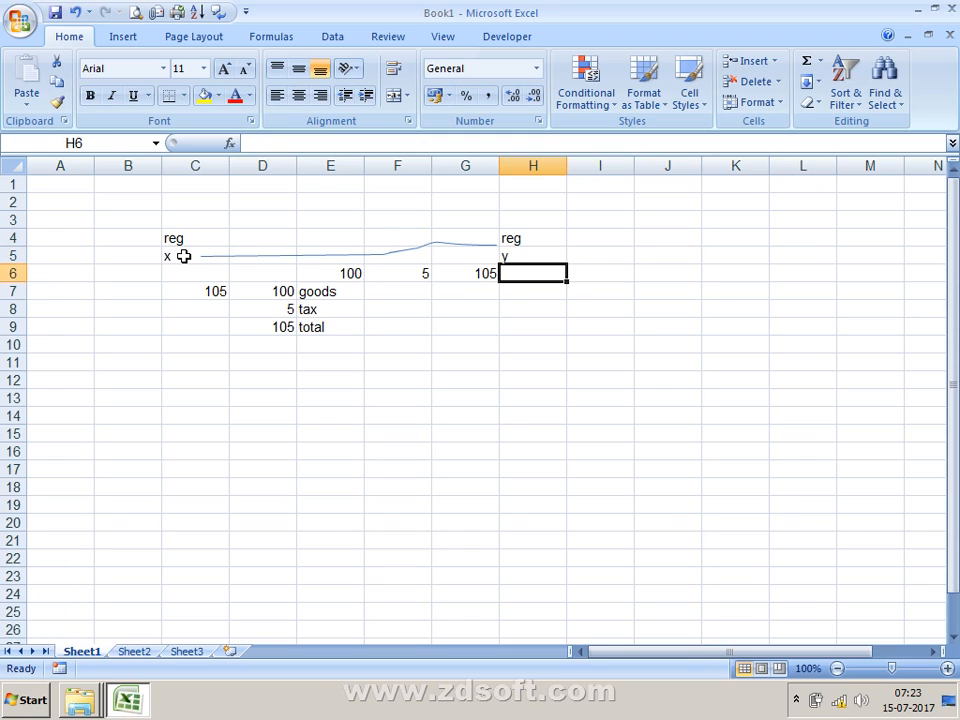
pyautogui.press('Left')
pyautogui.press('Left')
pyautogui.press('Left')
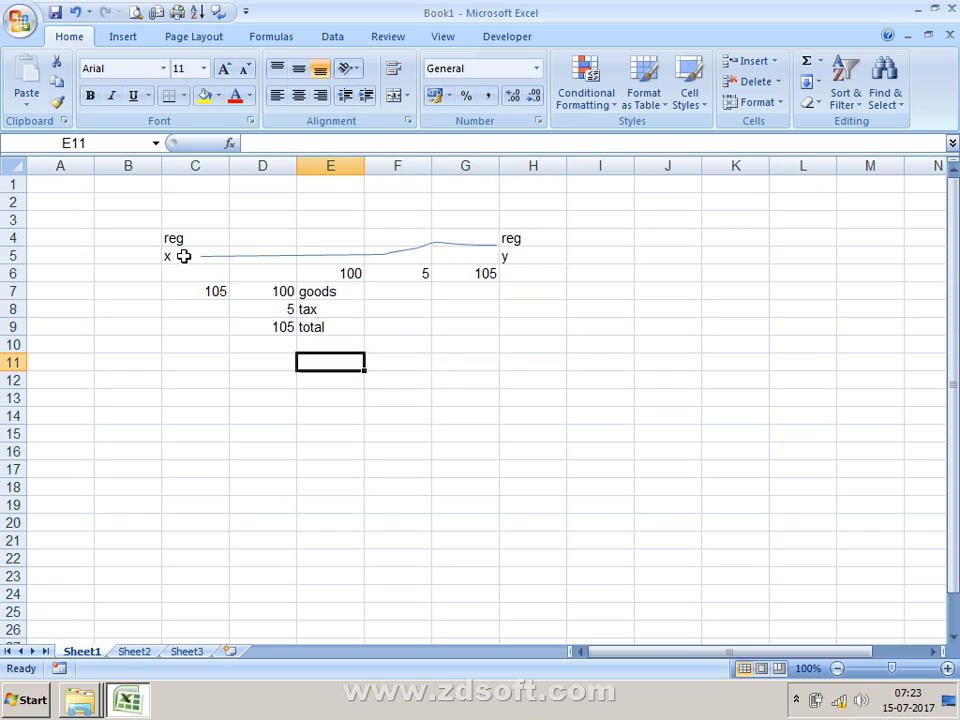
pyautogui.write('R')
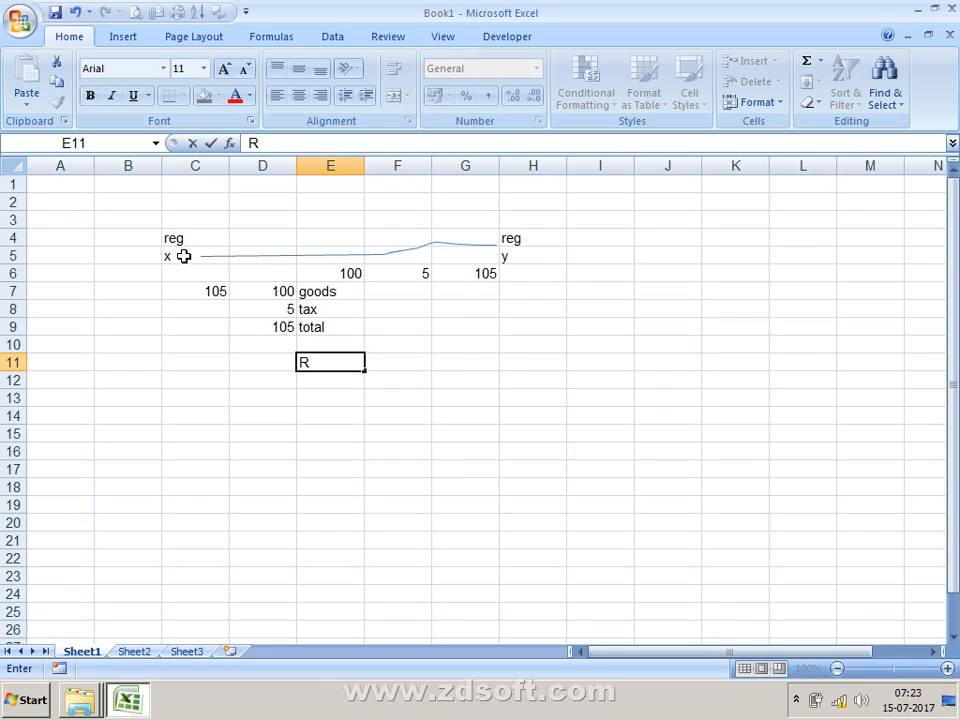
pyautogui.write('CM')
pyautogui.press('Return')
# Enter X in cell C13 as a party label beneath the RCM heading.
pyautogui.press('Left')
pyautogui.press('Left')
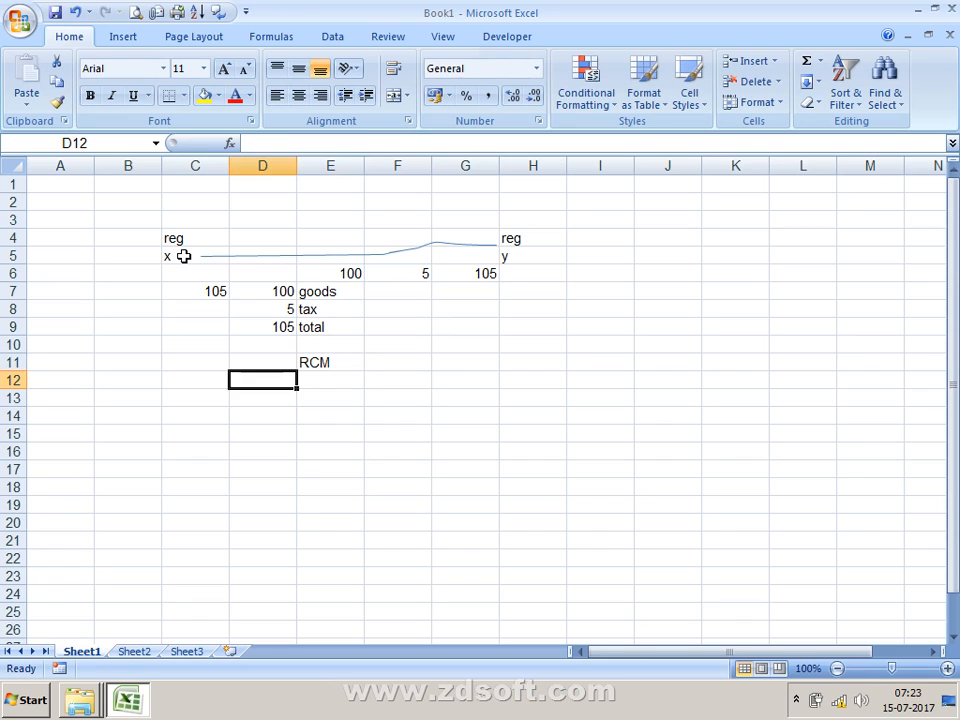
pyautogui.press('Down')
pyautogui.write('X')
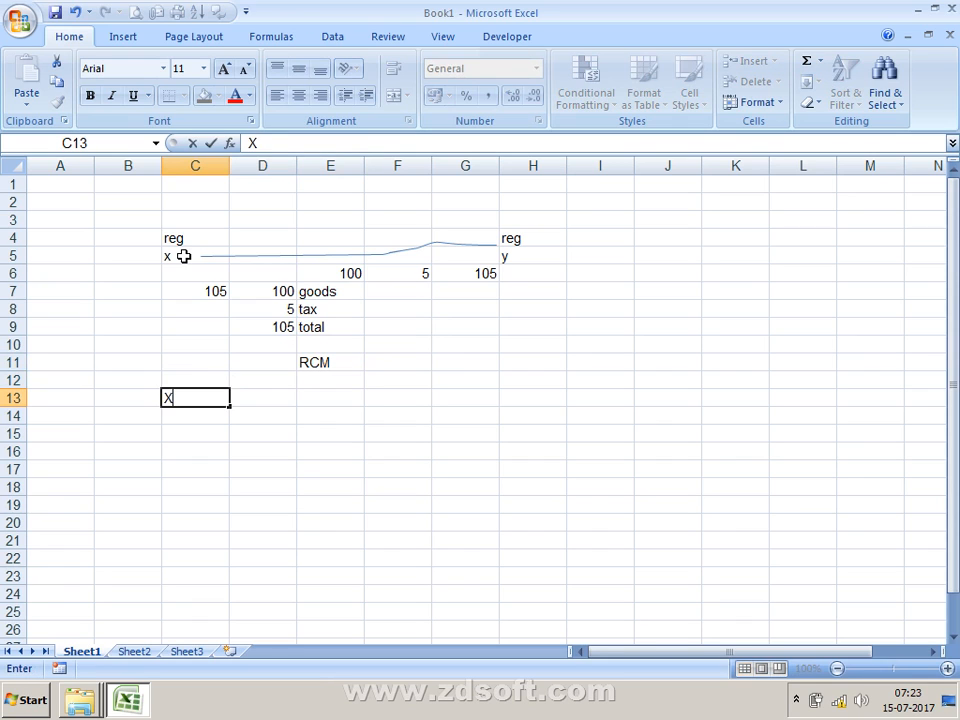
pyautogui.press('Return')
pyautogui.press('Up')
pyautogui.press('Right')
pyautogui.press('Right')
pyautogui.press('Right')
pyautogui.press('Right')
pyautogui.press('Right')
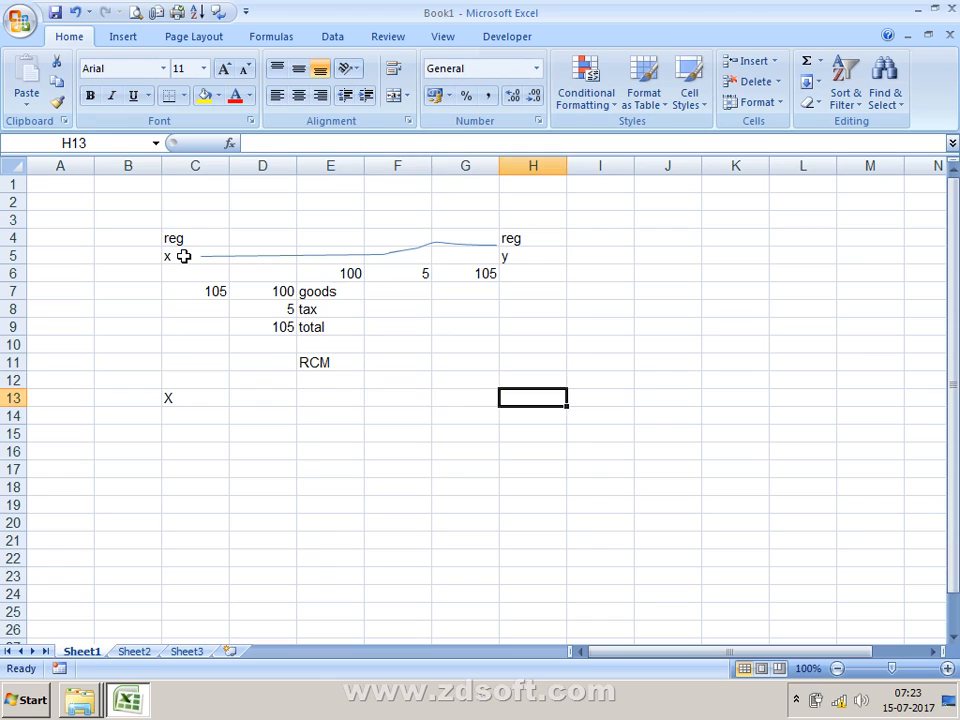
# Replace the party label in cell C13 with Y.
pyautogui.press('Left')
pyautogui.press('Left')
pyautogui.press('Left')
pyautogui.press('Left')
pyautogui.press('Left')
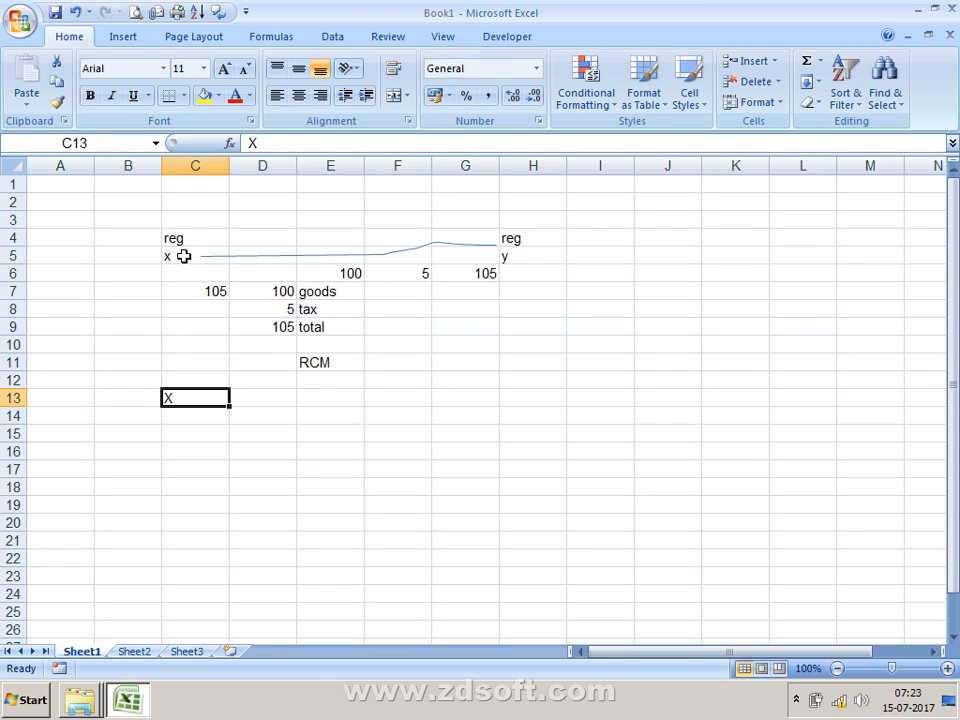
pyautogui.write('Y')
pyautogui.press('Return')
# Enter X in cell H13 as the other party, on the same row as Y.
pyautogui.press('Up')
pyautogui.press('Right')
pyautogui.press('Right')
pyautogui.press('Right')
pyautogui.press('Right')
pyautogui.press('Right')
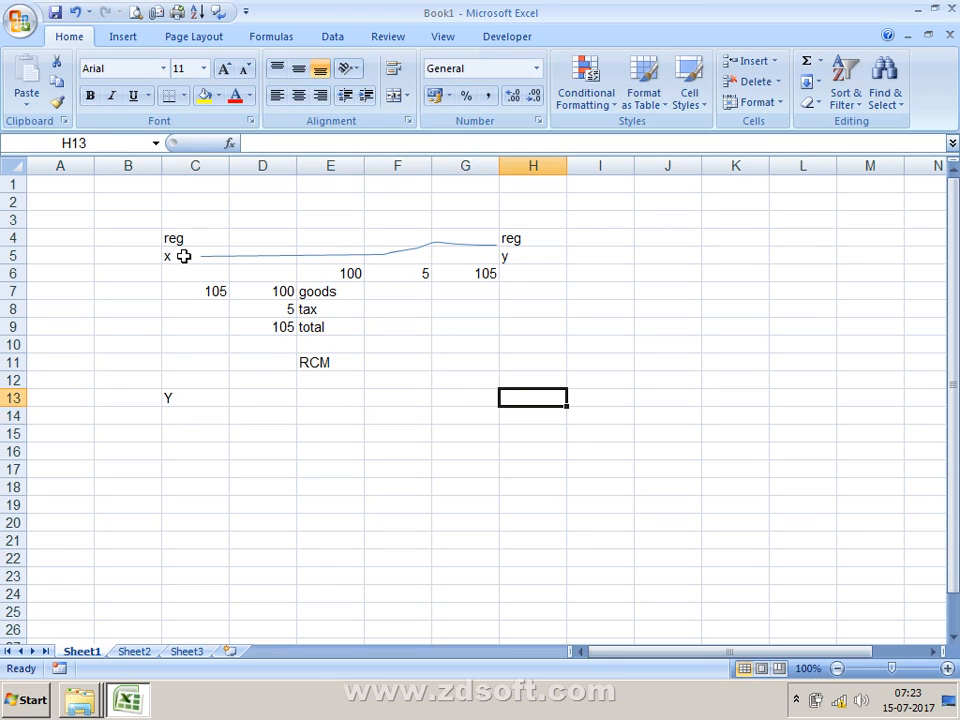
pyautogui.write('X')
pyautogui.press('Return')
# Enter UNREG in cell C12, above the Y label.
pyautogui.press('Up')
pyautogui.press('Left')
pyautogui.press('Left')
pyautogui.press('Left')
pyautogui.press('Left')
pyautogui.press('Left')
pyautogui.press('Up')
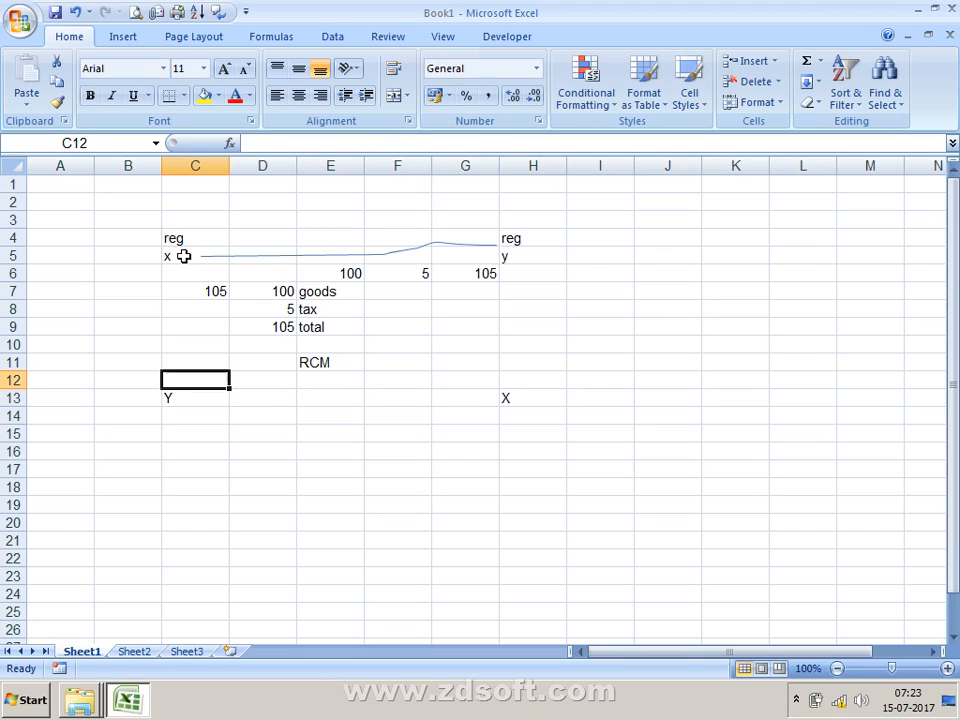
pyautogui.write('UNREG')
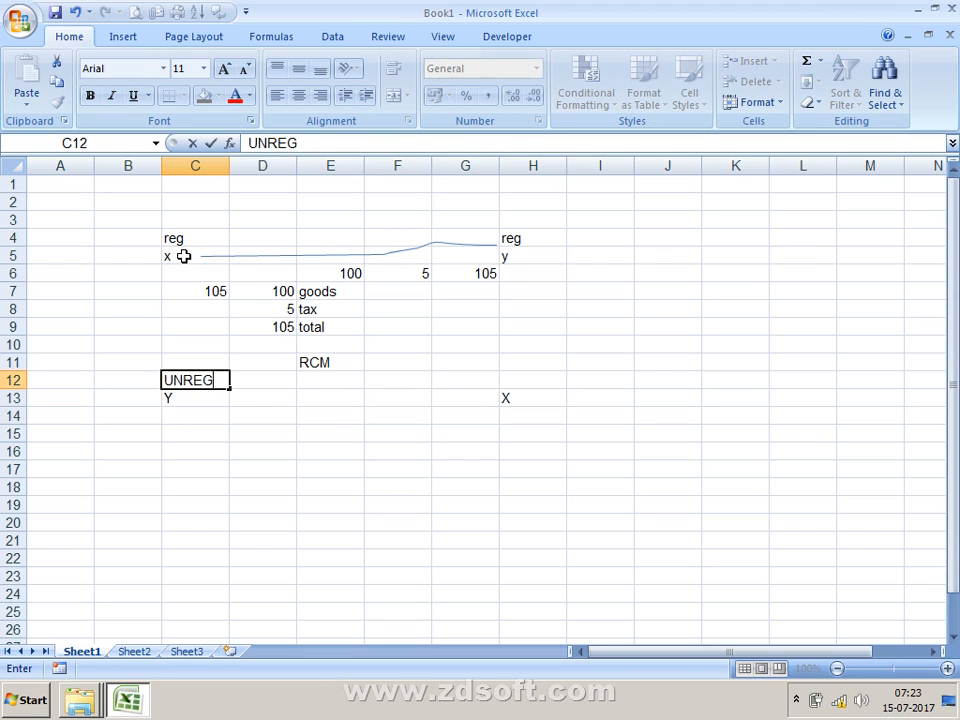
pyautogui.press('Return')
# Enter REG in cell H12 and re-enter X beneath it in H13.
pyautogui.press('Up')
pyautogui.press('Up')
pyautogui.press('Right')
pyautogui.press('Right')
pyautogui.press('Right')
pyautogui.press('Right')
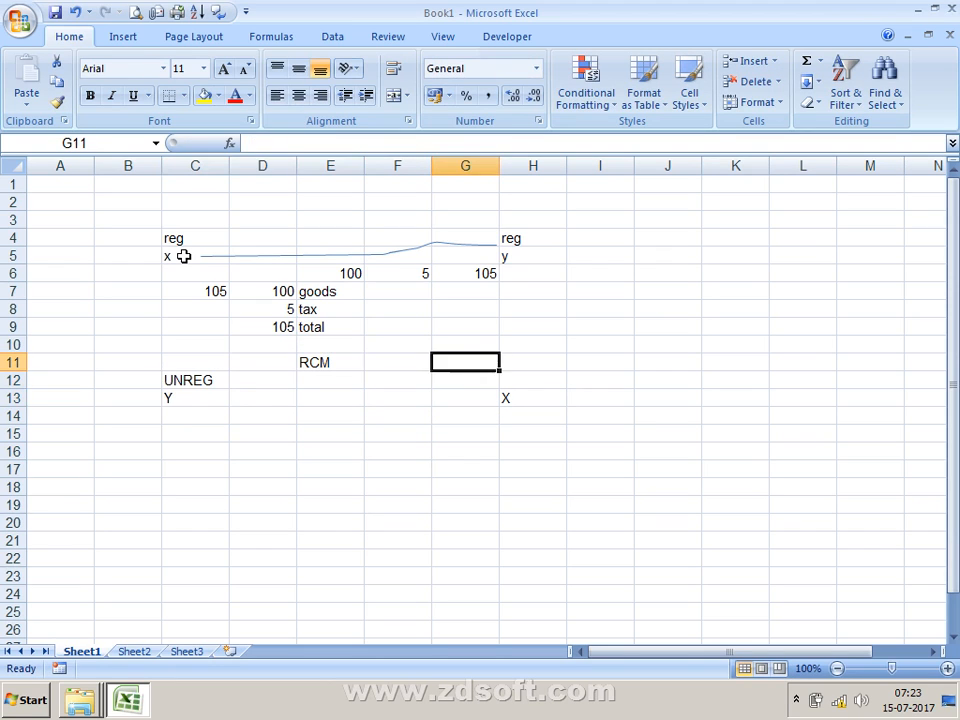
pyautogui.press('Right')
pyautogui.press('Down')
pyautogui.write('RE')
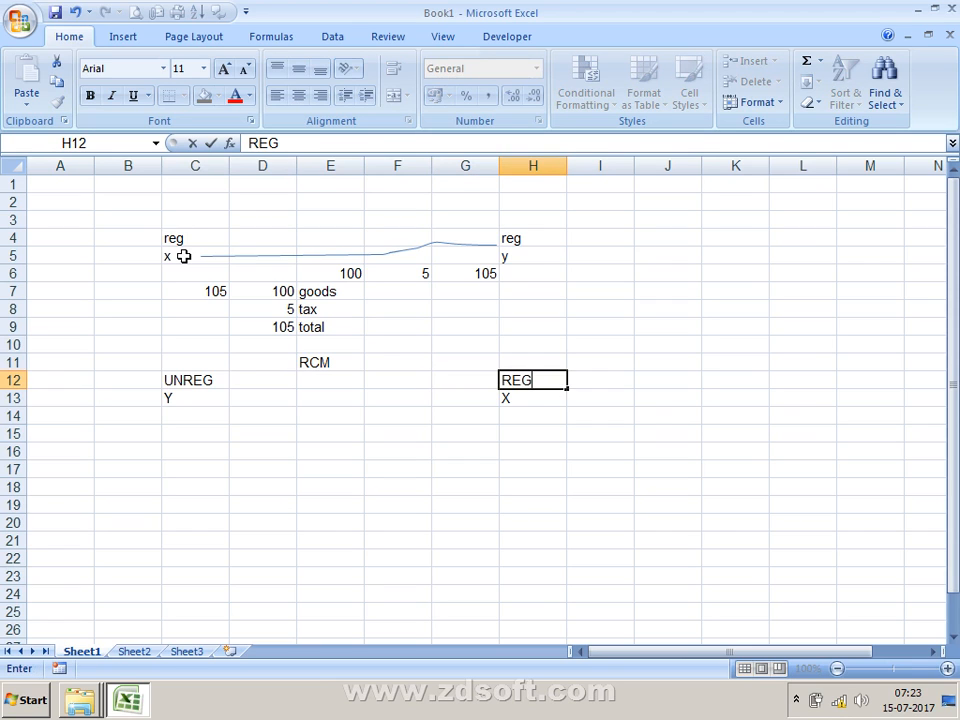
pyautogui.write('G')
pyautogui.press('Return')
pyautogui.write('X')
pyautogui.press('Return')
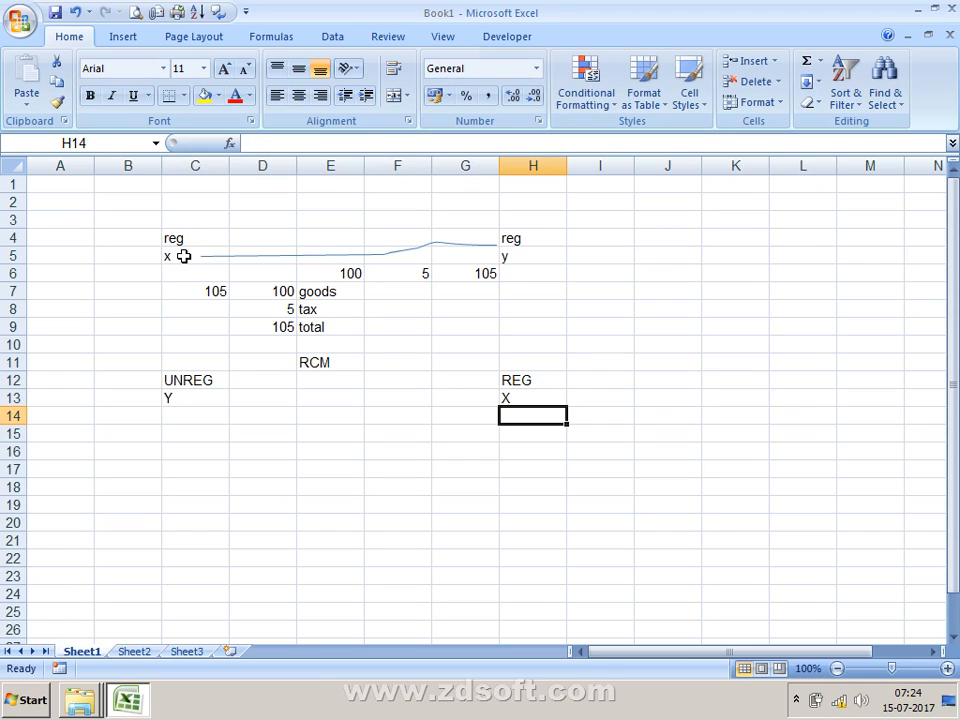
pyautogui.press('Left')
pyautogui.press('Left')
pyautogui.press('Left')
pyautogui.press('Left')
pyautogui.press('Left')
pyautogui.press('Up')
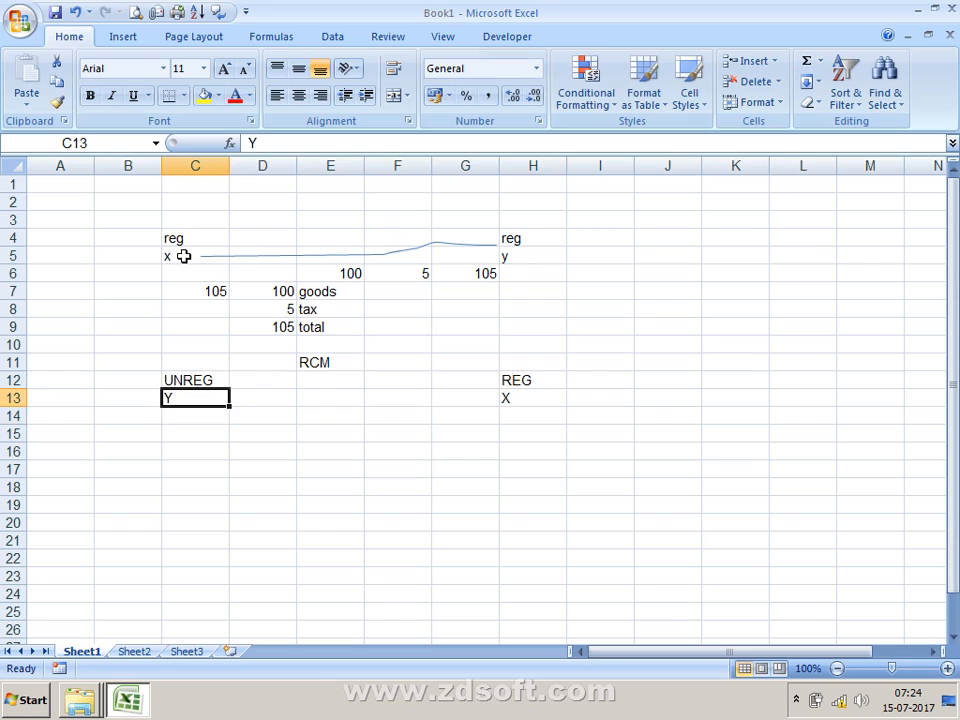
pyautogui.press('Right')
pyautogui.press('Down')
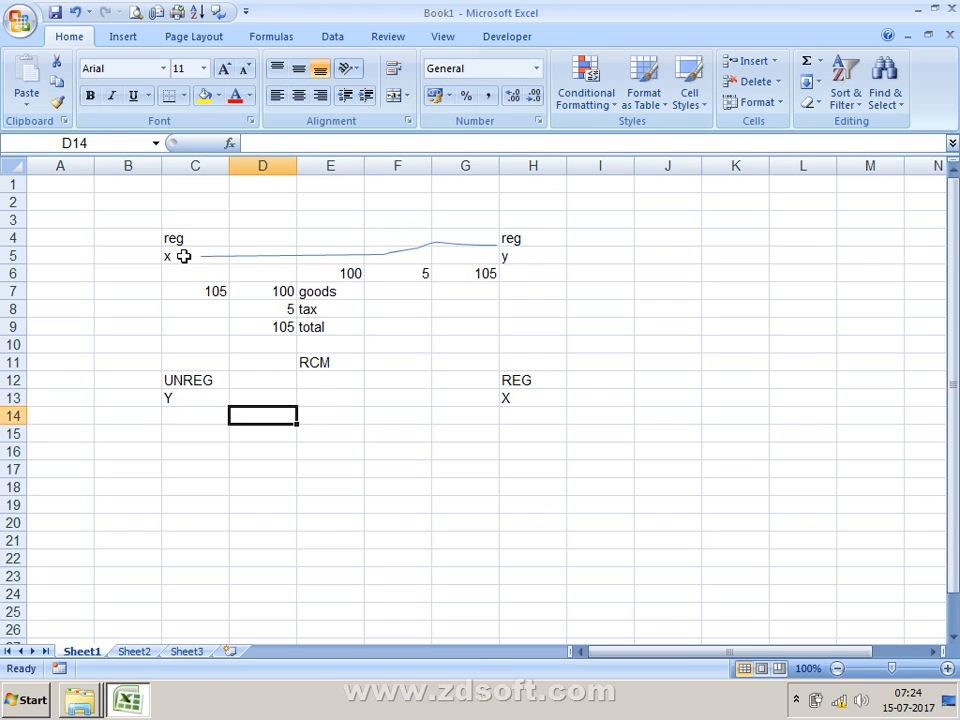
pyautogui.press('Left')
pyautogui.press('Right')
pyautogui.moveTo(191, 386); pyautogui.dragTo(204, 402)
pyautogui.click(267, 377)
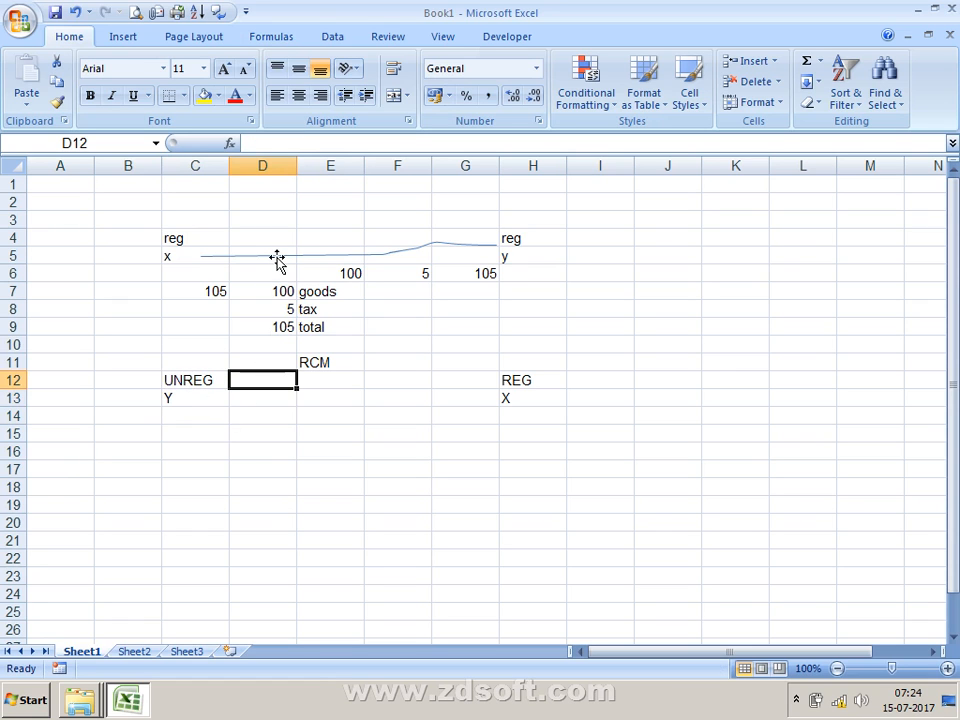
# Draw a double-headed arrow along row 13 from the Y label to the X label.
pyautogui.click(115, 39)
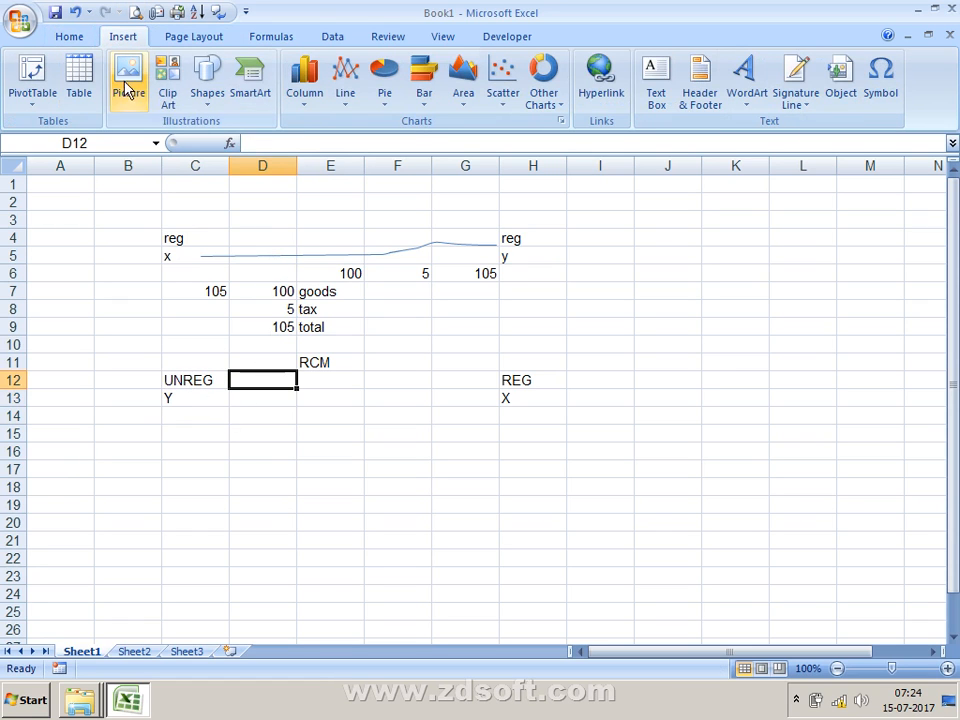
pyautogui.click(207, 95)
pyautogui.click(237, 199)
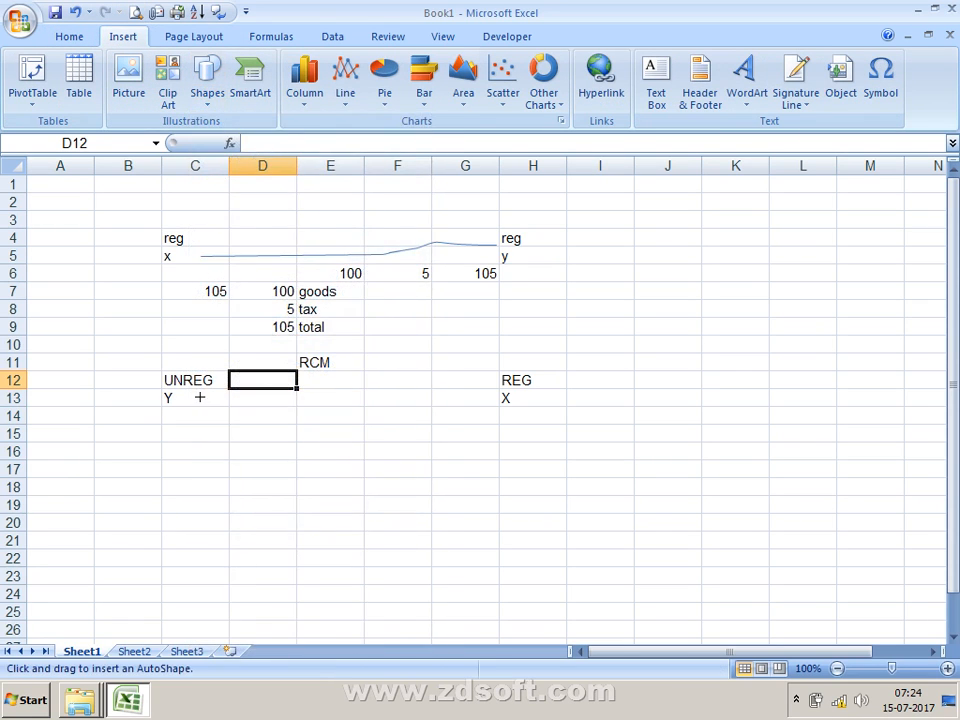
pyautogui.moveTo(200, 397)
pyautogui.mouseDown()
pyautogui.moveTo(469, 390)
pyautogui.moveTo(490, 398)
pyautogui.mouseUp()
pyautogui.click(400, 467)
pyautogui.click(170, 400)
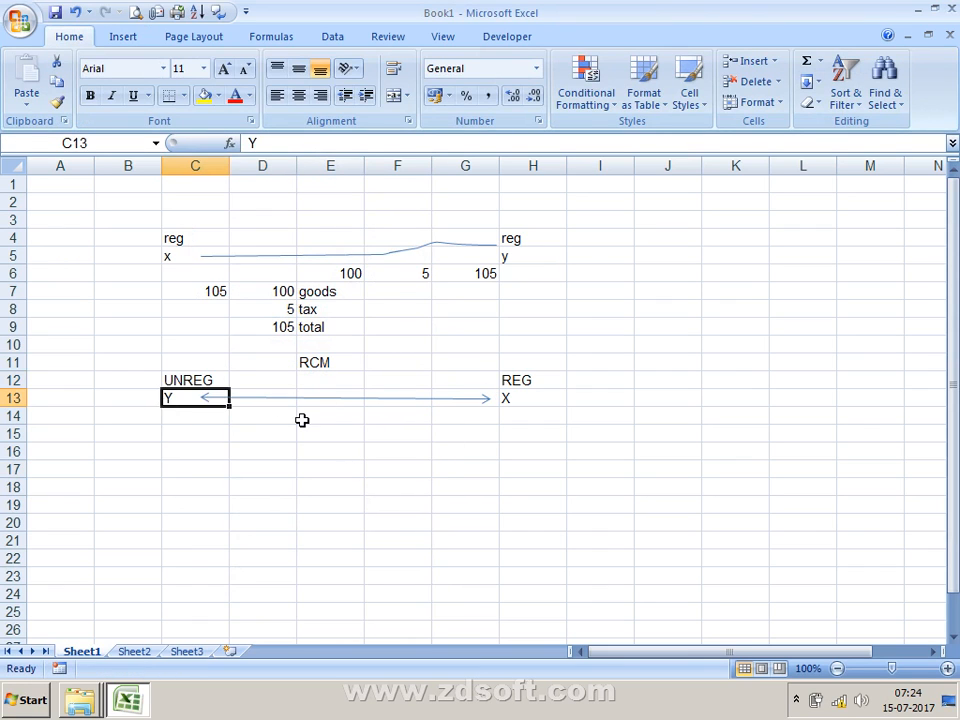
# Enter 100 in cell E14, beneath the double-headed arrow.
pyautogui.click(302, 419)
pyautogui.write('100')
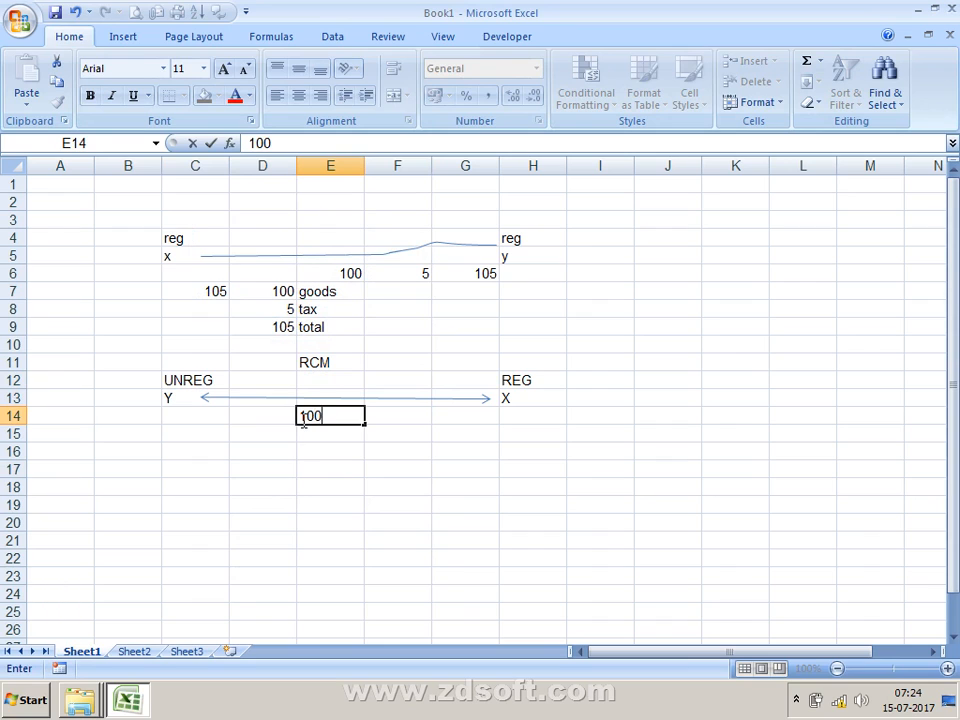
pyautogui.press('Return')
pyautogui.press('Up')
pyautogui.press('Up')
pyautogui.press('Left')
pyautogui.press('Left')
pyautogui.press('Left')
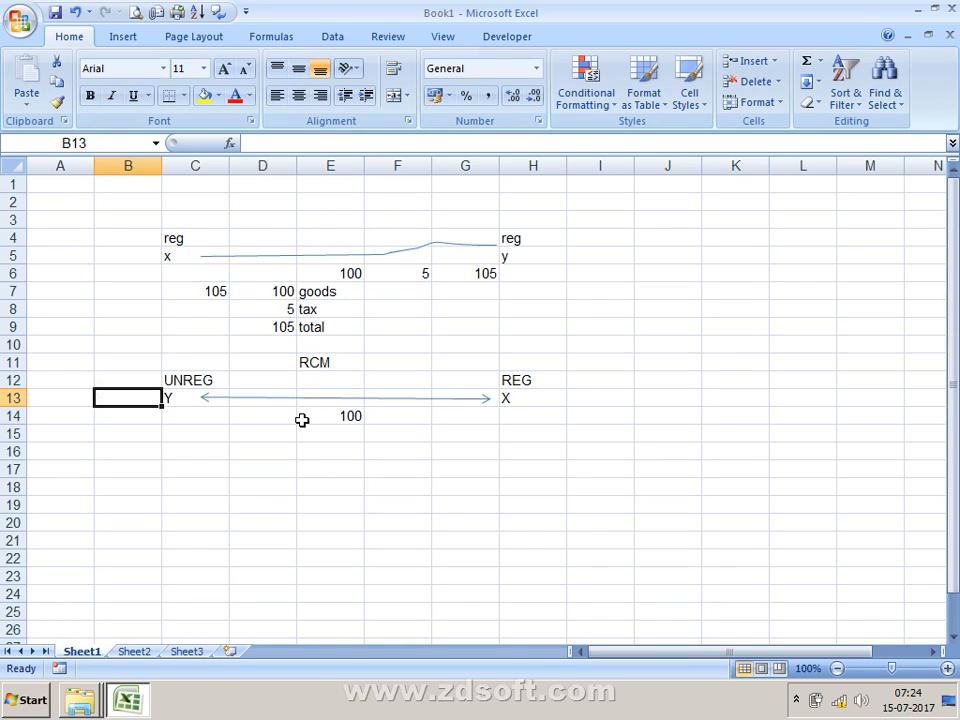
pyautogui.press('Right')
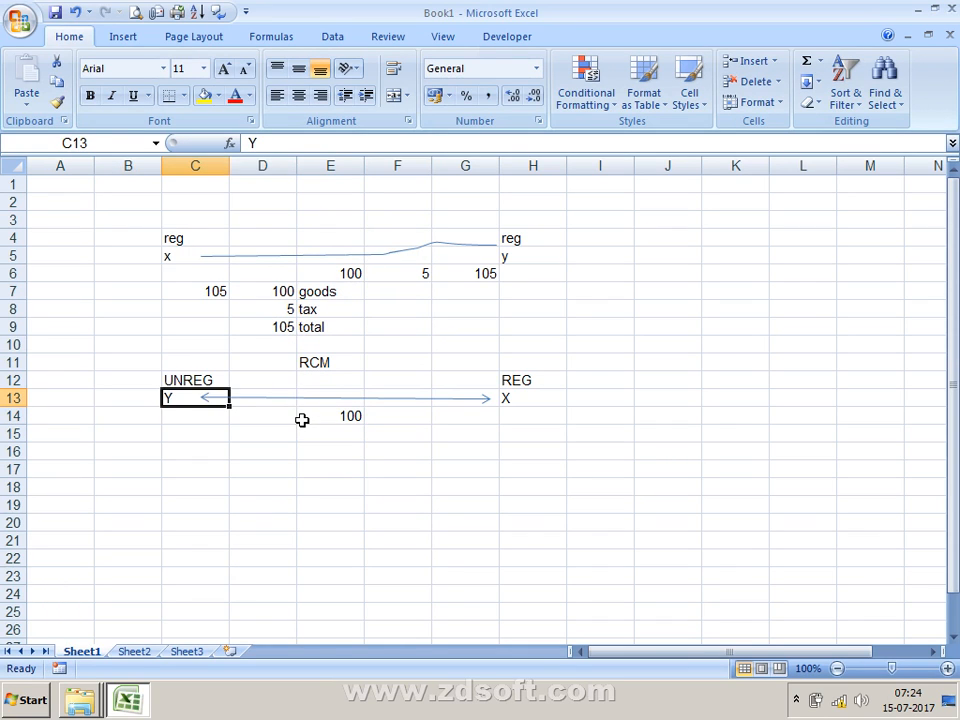
pyautogui.press('Right')
pyautogui.press('Right')
pyautogui.press('Right')
pyautogui.press('Right')
pyautogui.press('Right')
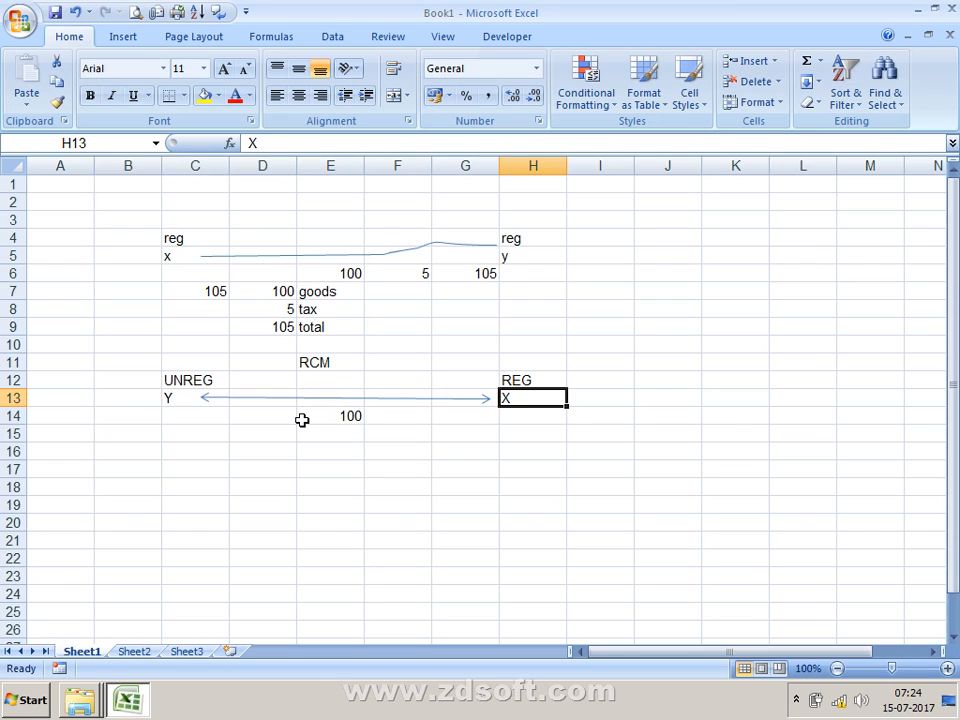
pyautogui.press('Down')
pyautogui.press('Left')
pyautogui.press('Left')
pyautogui.press('Left')
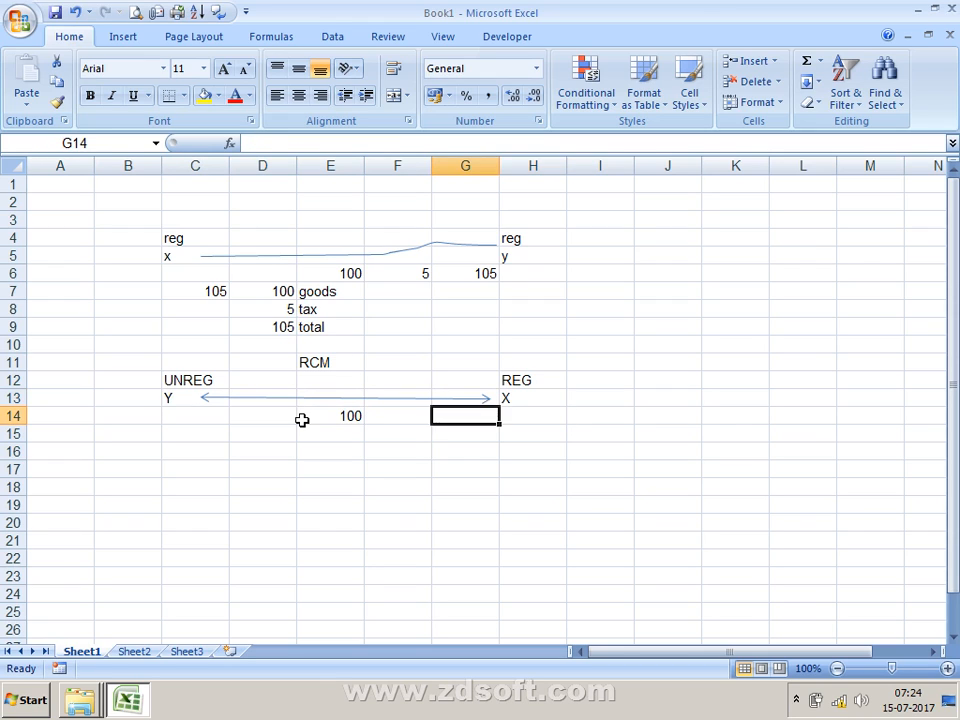
pyautogui.press('Right')
pyautogui.press('Right')
pyautogui.press('Left')
pyautogui.press('Left')
pyautogui.press('Left')
pyautogui.press('Left')
# Enter 100 in cell H14, beneath the X label of the registered party.
pyautogui.press('Right')
pyautogui.press('Right')
pyautogui.press('Right')
pyautogui.press('Right')
pyautogui.press('Right')
pyautogui.write('100')
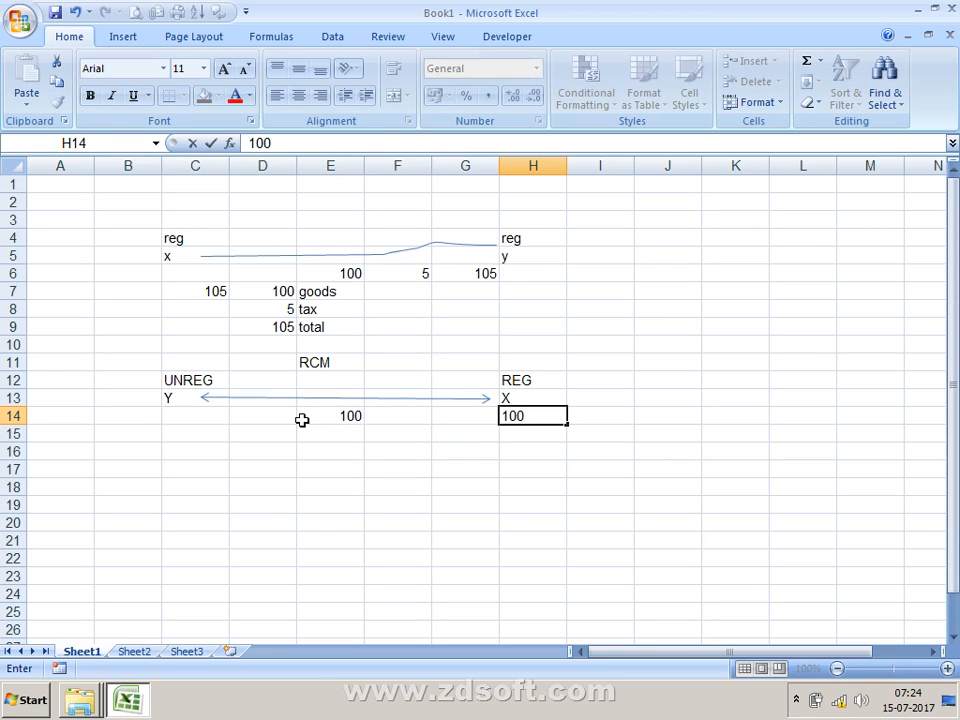
pyautogui.press('Return')
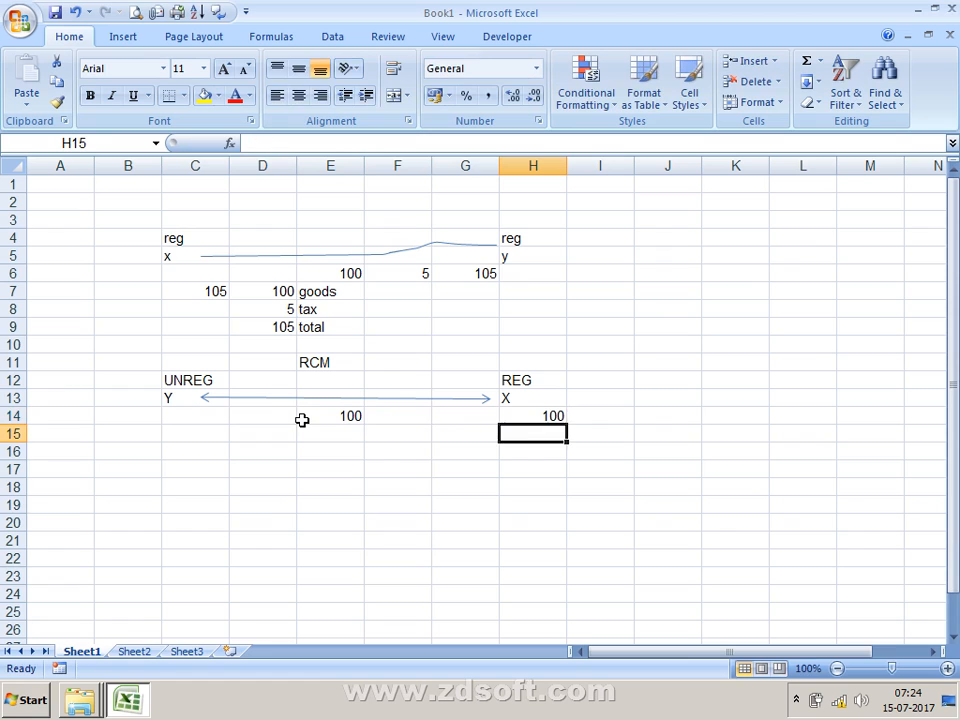
# Enter 5 in cell H15 and =105 in cell H16, beneath the registered party's 100.
pyautogui.press('Left')
pyautogui.press('Left')
pyautogui.press('Left')
pyautogui.press('Up')
pyautogui.press('Right')
pyautogui.press('Right')
pyautogui.press('Right')
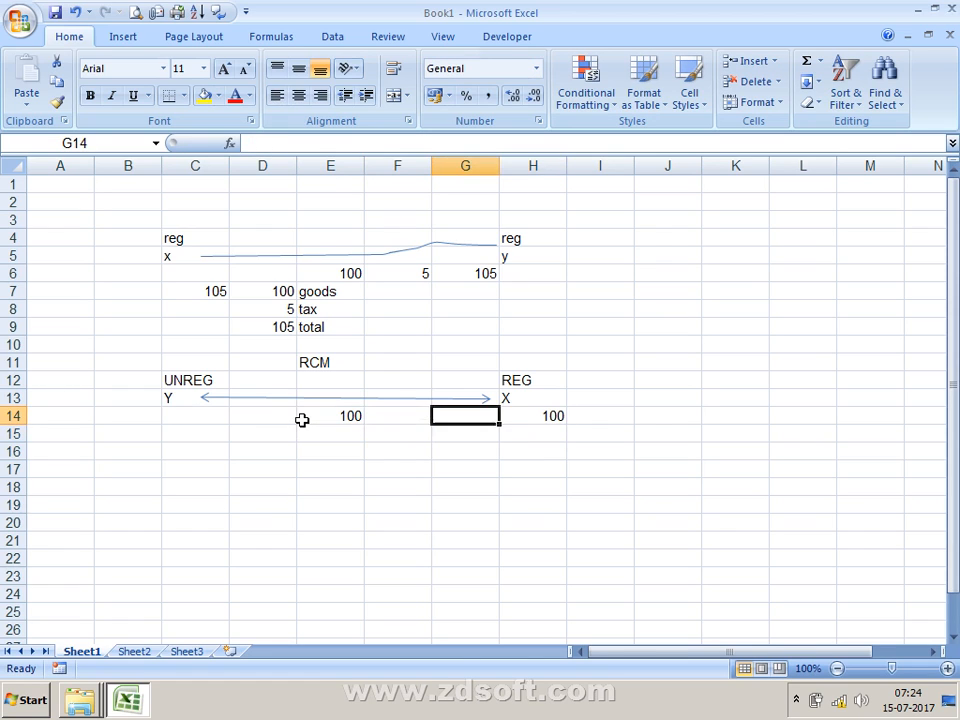
pyautogui.press('Down')
pyautogui.write('5')
pyautogui.press('Return')
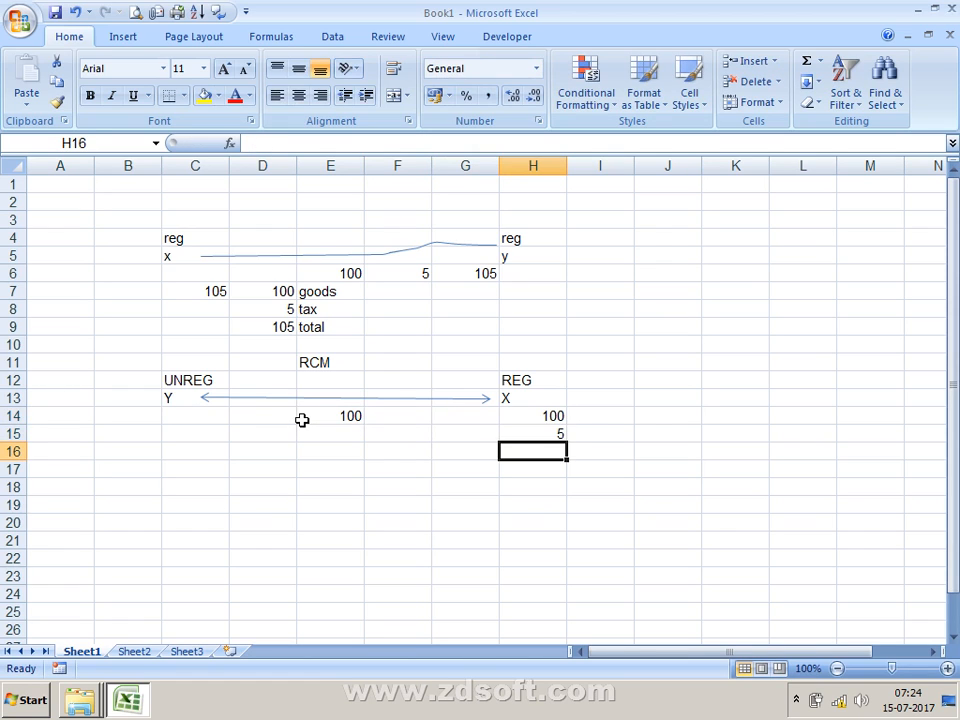
pyautogui.write('=105')
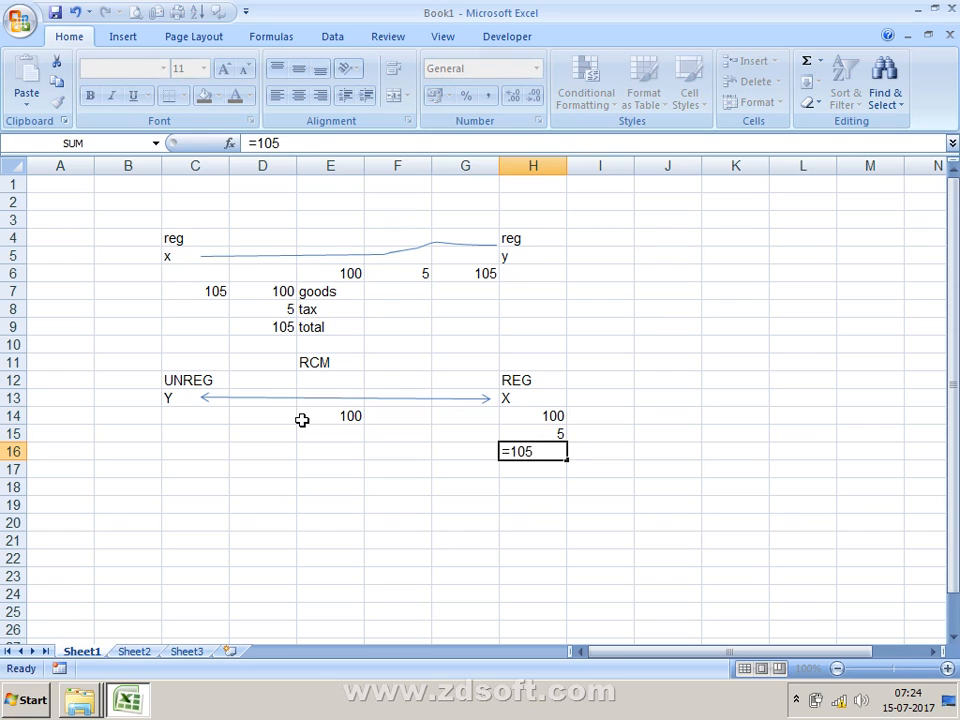
pyautogui.press('Return')
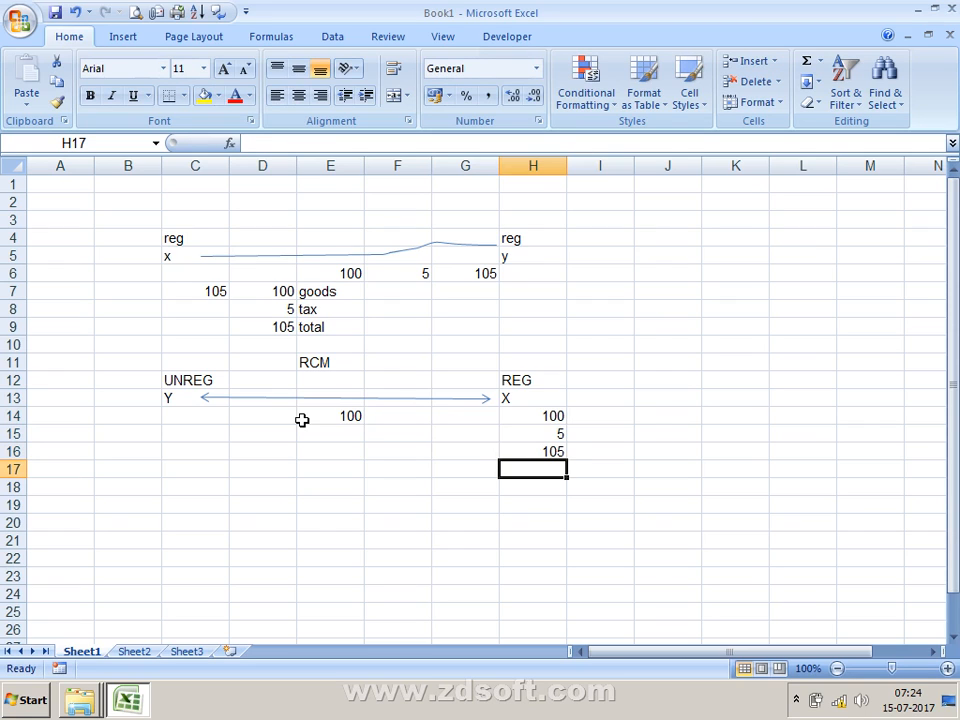
# Enter the tax rates 5%, 12% and 18% in cells F14 to F16, beside the RCM amount of 100.
pyautogui.press('Up')
pyautogui.press('Up')
pyautogui.press('Left')
pyautogui.press('Left')
pyautogui.press('Up')
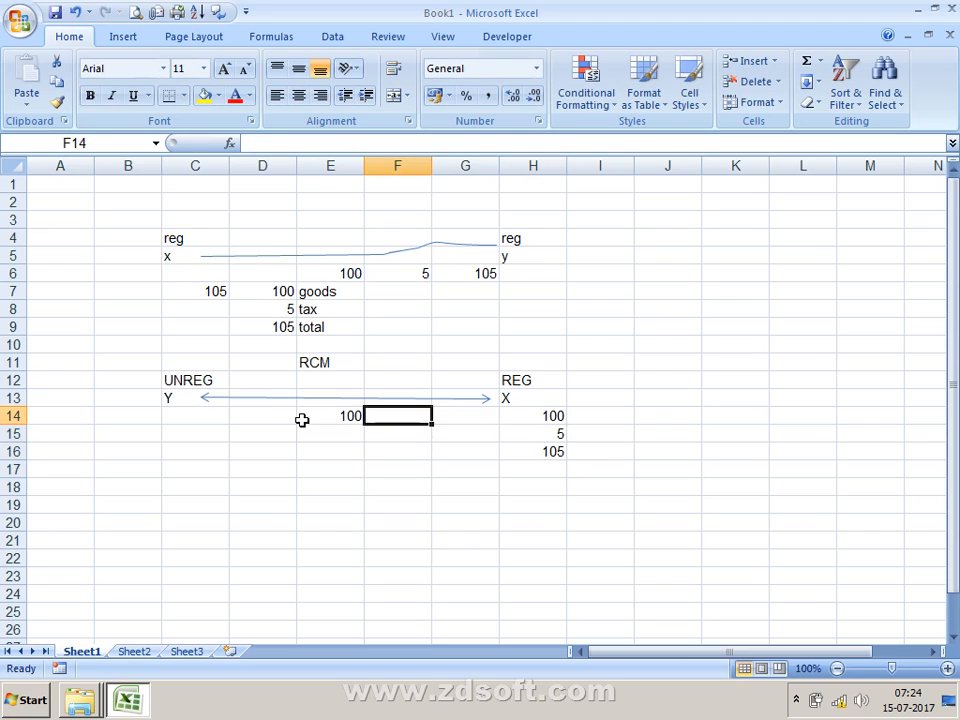
pyautogui.write('5%')
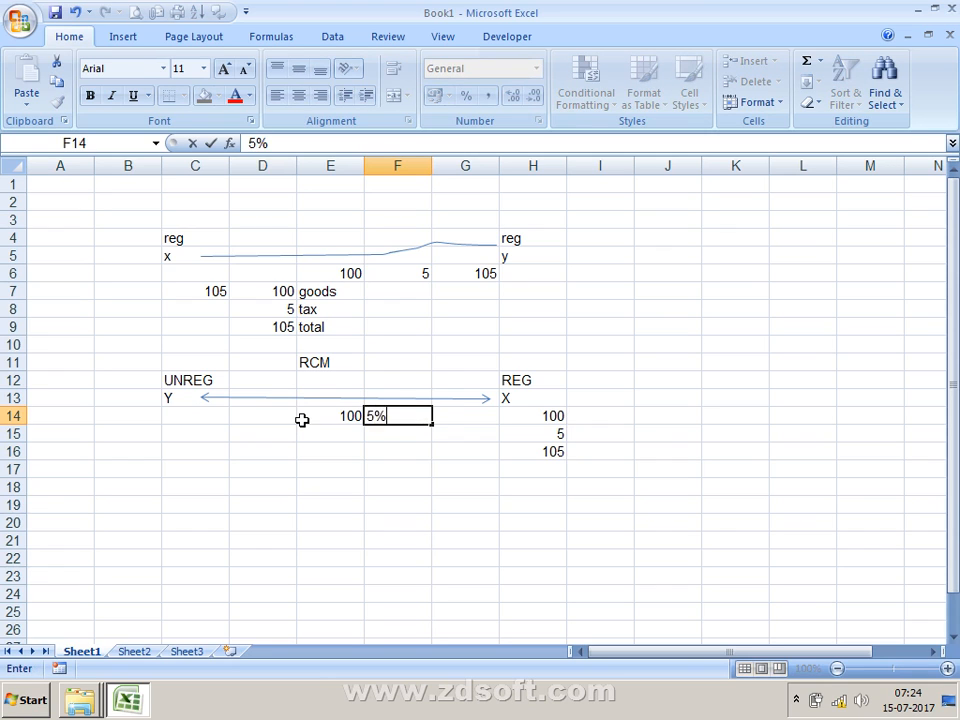
pyautogui.press('Return')
pyautogui.write('12%')
pyautogui.press('Return')
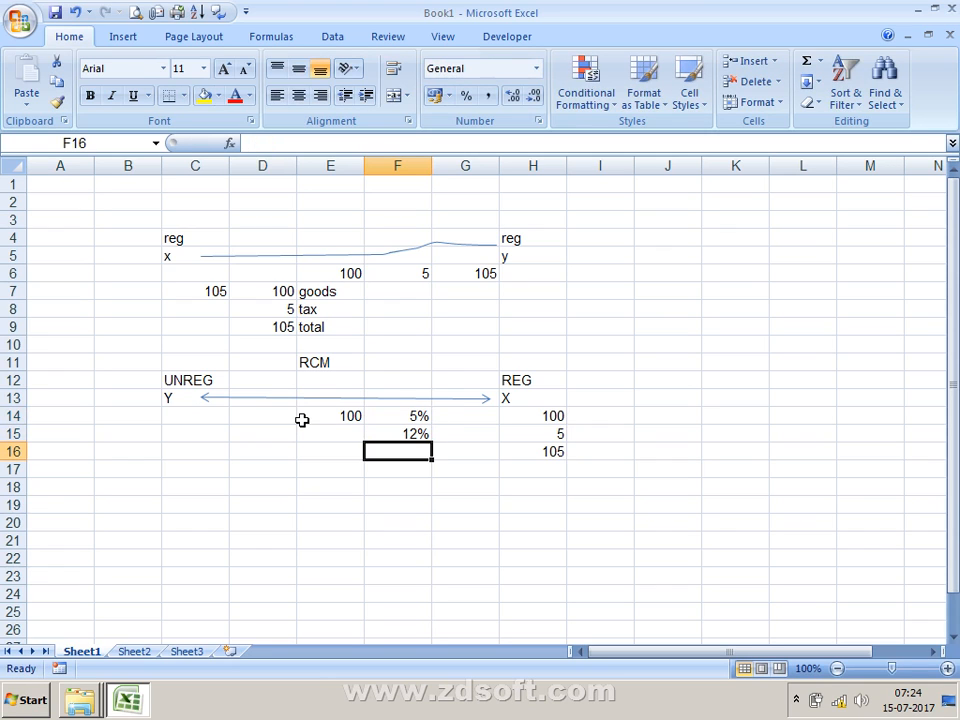
pyautogui.write('18')
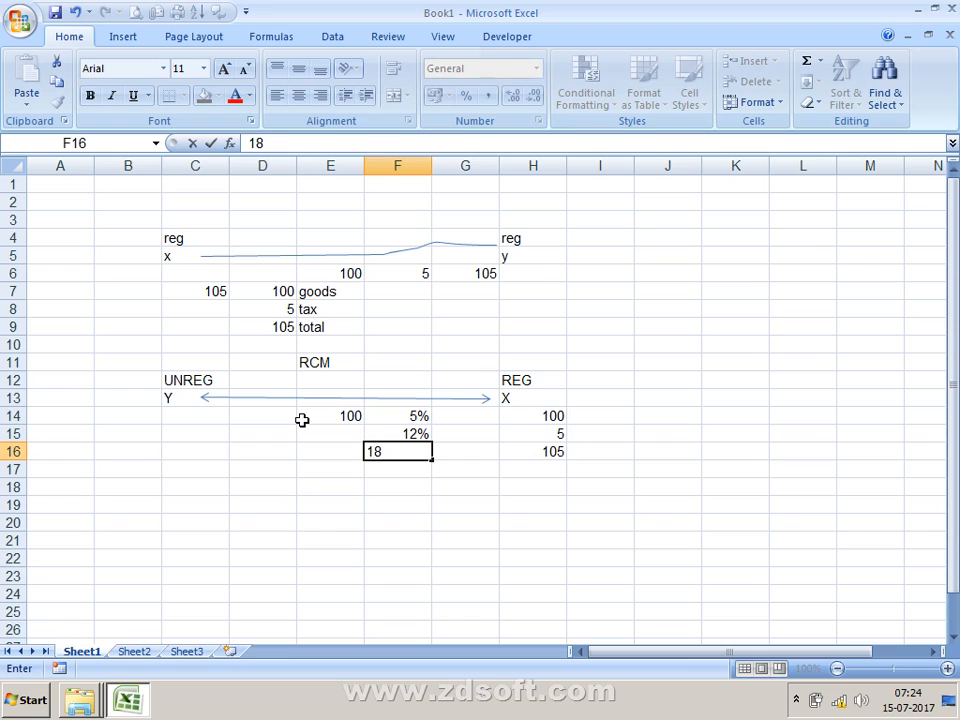
pyautogui.press('Return')
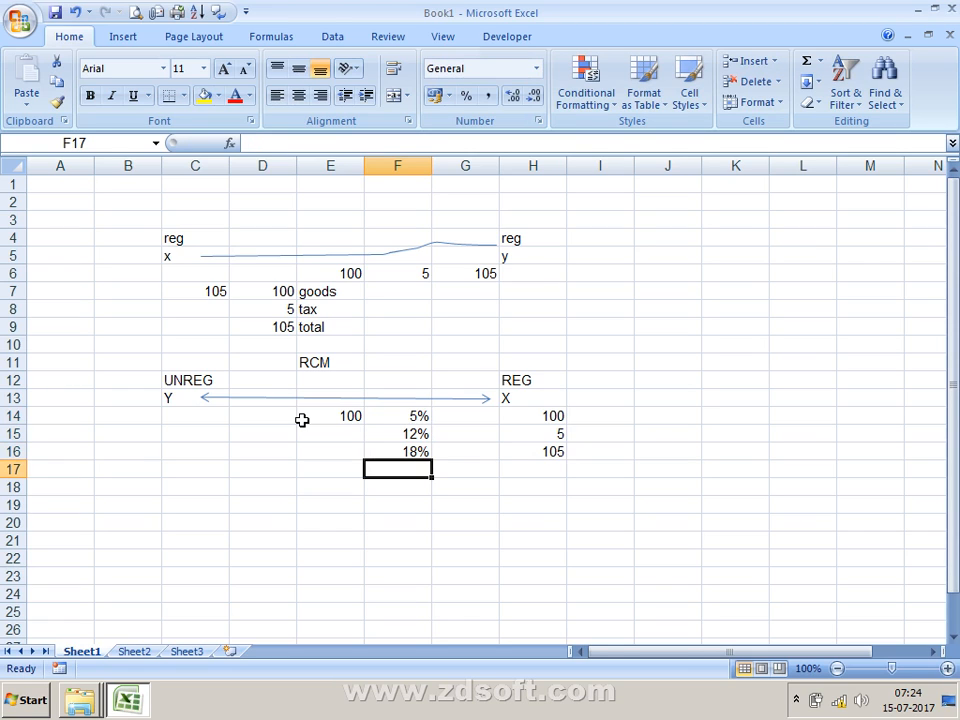
# Review the registered party's amounts in cells H14 to H16 of the RCM example.
pyautogui.press('Up')
pyautogui.press('Up')
pyautogui.press('Up')
pyautogui.press('Right')
pyautogui.press('Right')
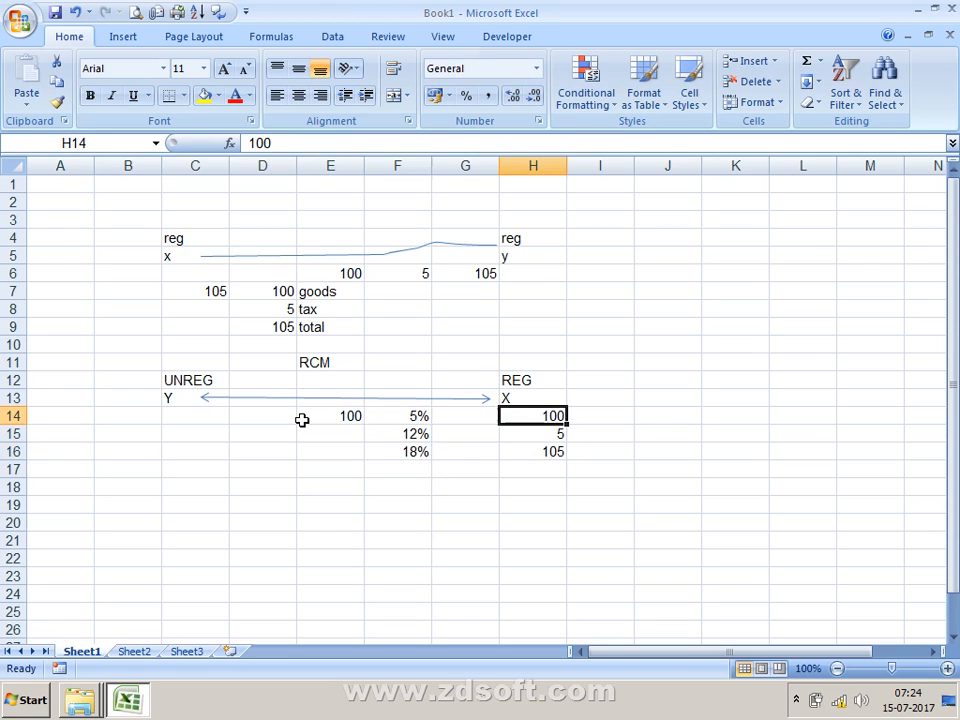
pyautogui.press('Down')
pyautogui.press('Down')
pyautogui.press('Down')
pyautogui.press('Down')
pyautogui.press('Up')
pyautogui.press('Up')
pyautogui.press('Up')
pyautogui.press('Up')
pyautogui.press('Up')
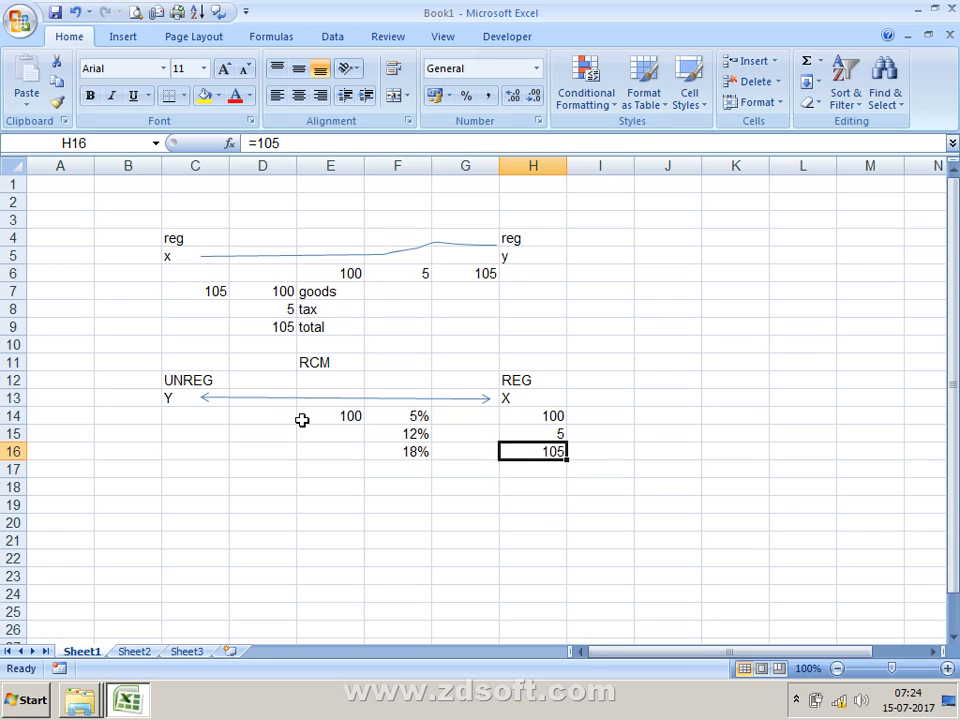
# Enter SEC 9(3) in cell I6, beside the registered-to-registered transaction.
pyautogui.press('Up')
pyautogui.press('Up')
pyautogui.press('Up')
pyautogui.press('Up')
pyautogui.press('Up')
pyautogui.press('Up')
pyautogui.press('Up')
pyautogui.press('Right')
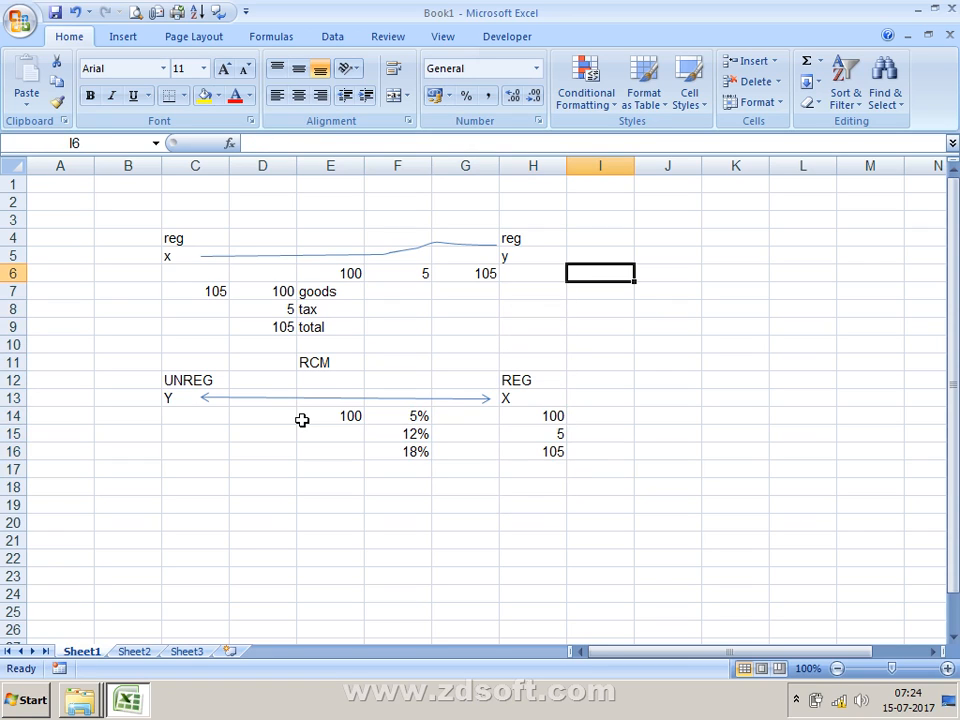
pyautogui.write('SEC 9(3')
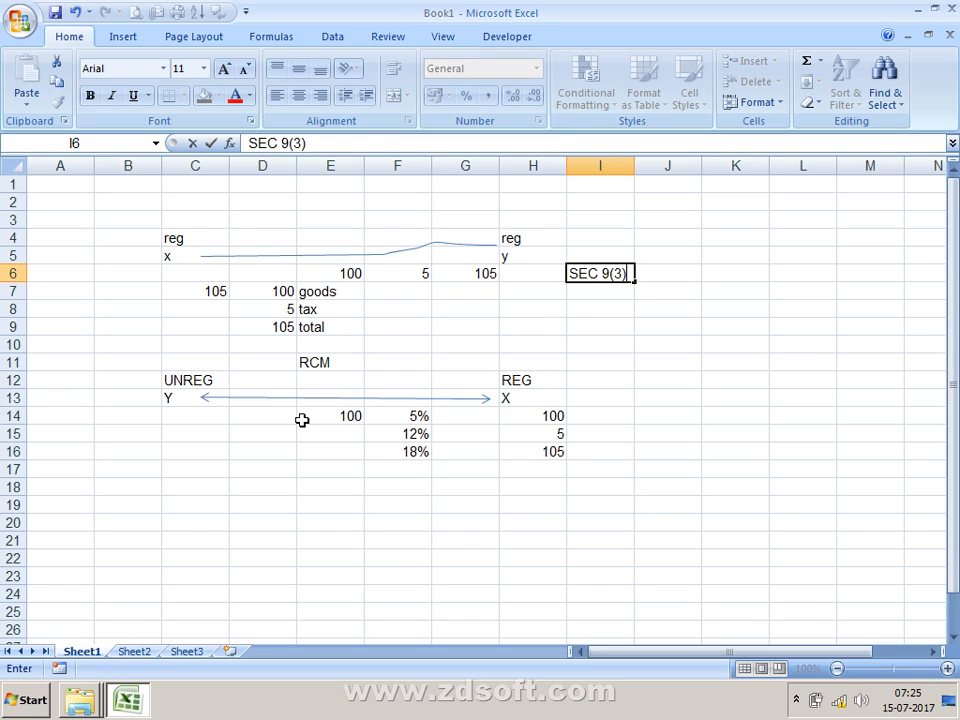
pyautogui.press('Return')
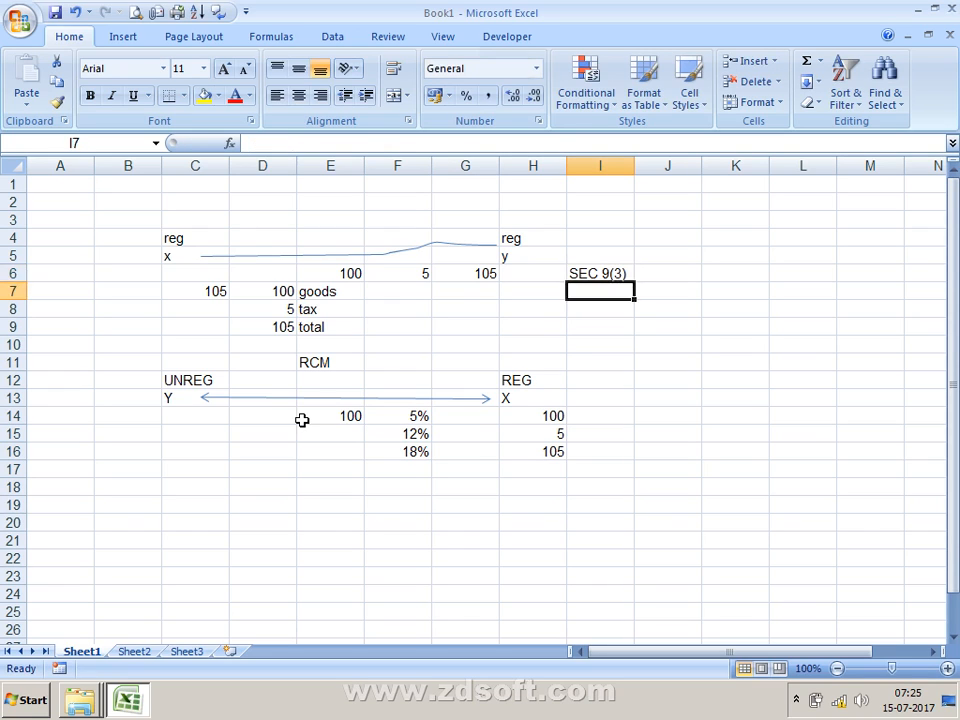
# Enter SEC 9(4) in cell I13, beside the X label of the RCM transaction.
pyautogui.press('Down')
pyautogui.press('Down')
pyautogui.press('Down')
pyautogui.press('Down')
pyautogui.press('Down')
pyautogui.press('Down')
pyautogui.write('S')
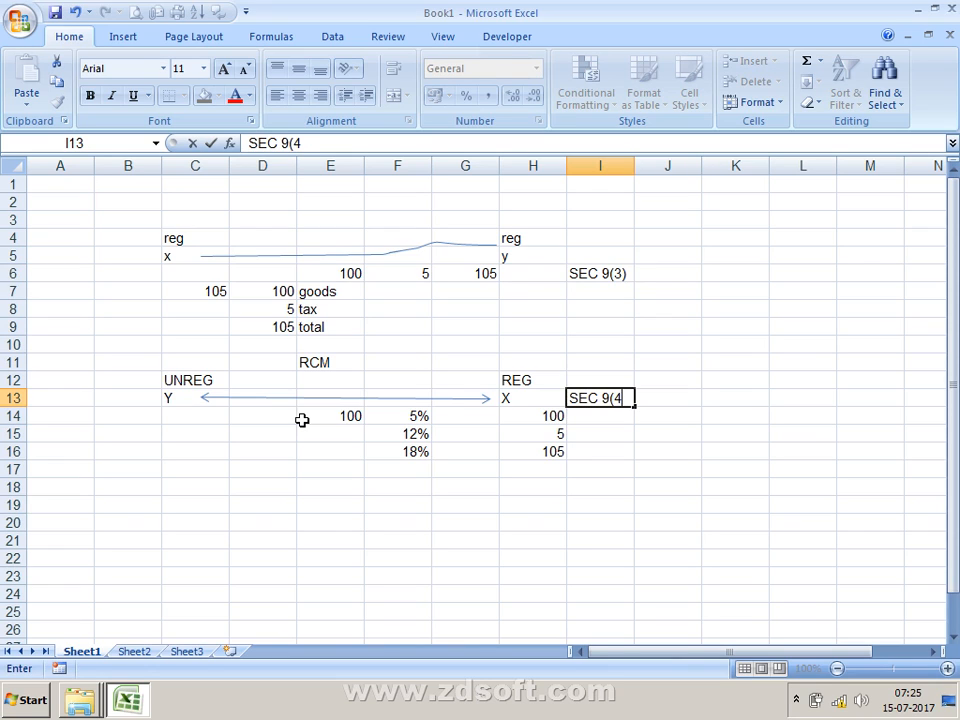
pyautogui.write('EC 9(4)')
pyautogui.press('Return')
pyautogui.press('Up')
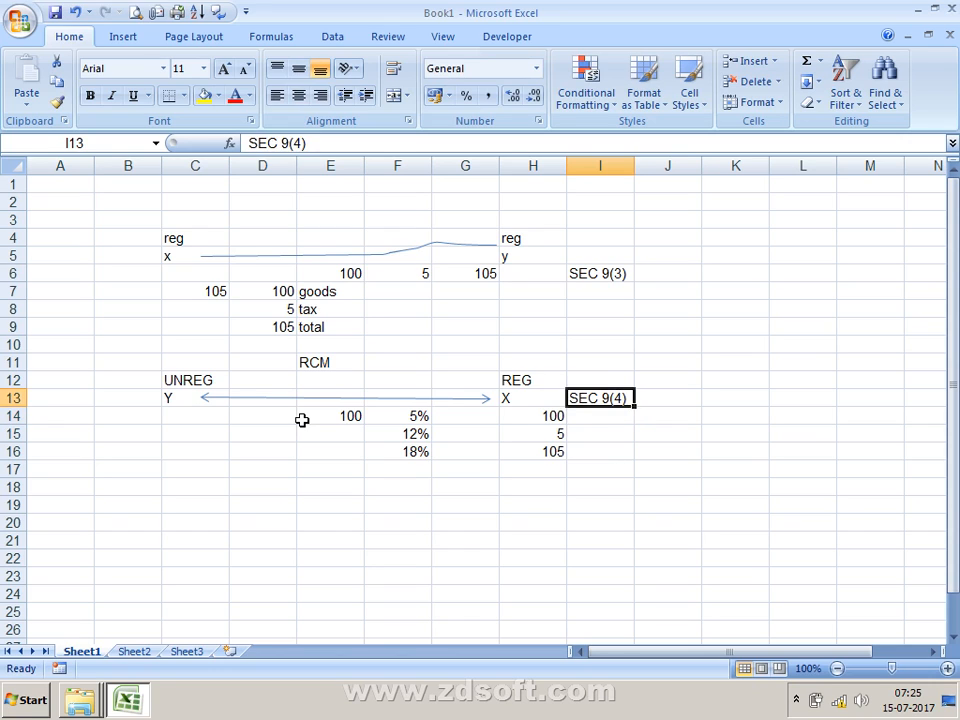
# Compare the registered-to-registered example with the RCM example and their section references in column I.
pyautogui.press('Left')
pyautogui.press('Up')
pyautogui.press('Up')
pyautogui.press('Up')
pyautogui.press('Up')
pyautogui.press('Up')
pyautogui.press('Up')
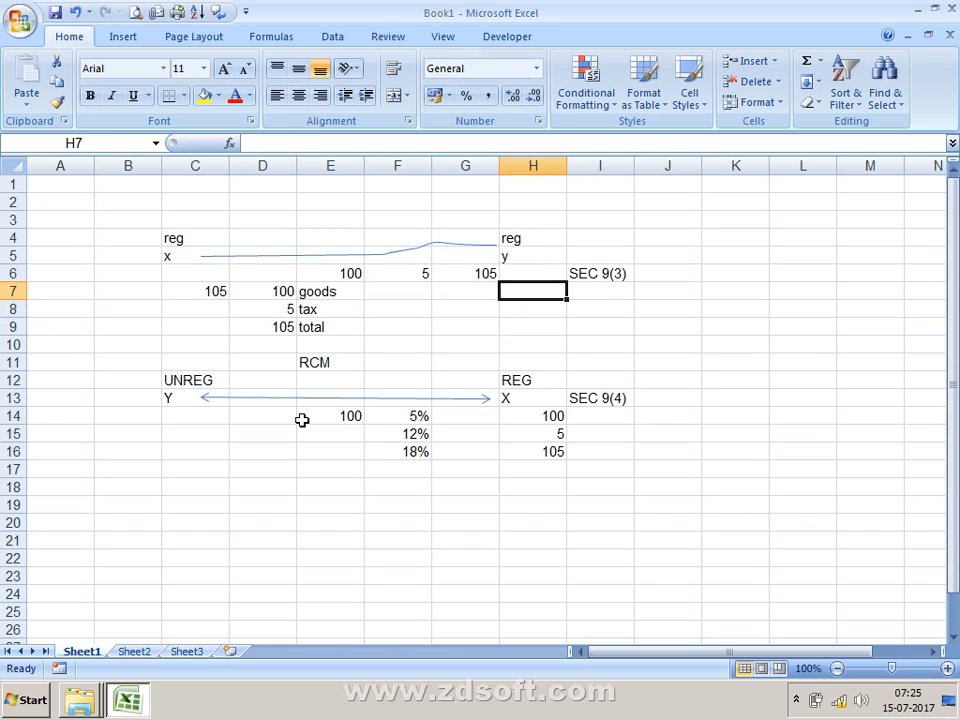
pyautogui.press('Down')
pyautogui.press('Down')
pyautogui.press('Down')
pyautogui.press('Down')
pyautogui.press('Down')
pyautogui.press('Down')
pyautogui.press('Down')
pyautogui.press('Right')
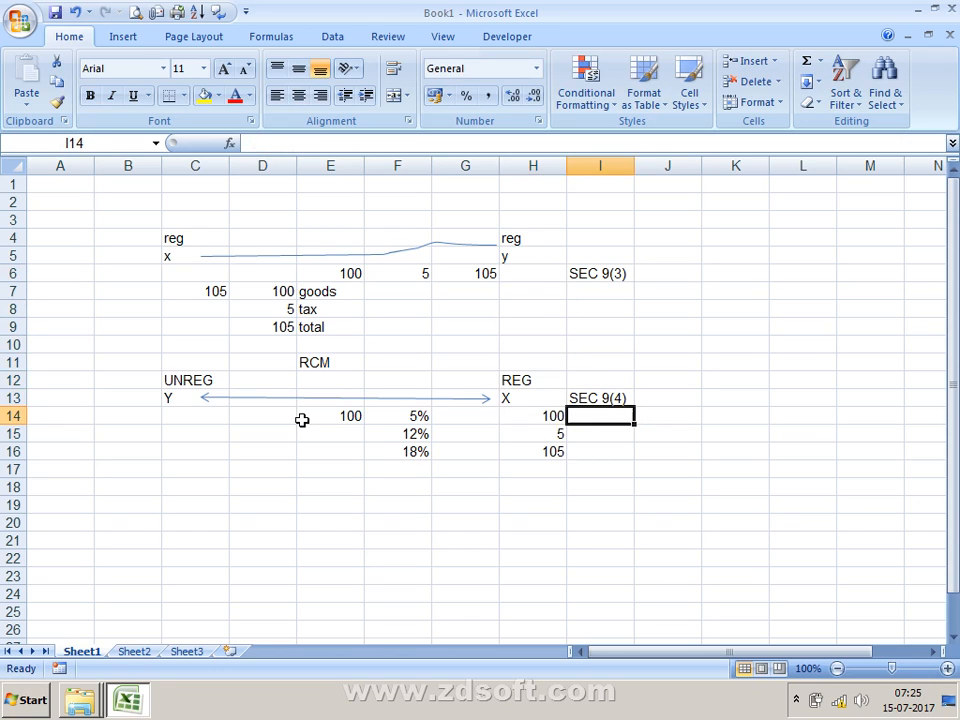
# Go over the RCM transaction's amount in row 14 and its tax rates in cells F14 to F16.
pyautogui.press('Right')
pyautogui.press('Up')
pyautogui.press('Up')
pyautogui.press('Left')
pyautogui.press('Left')
pyautogui.press('Left')
pyautogui.press('Left')
pyautogui.press('Left')
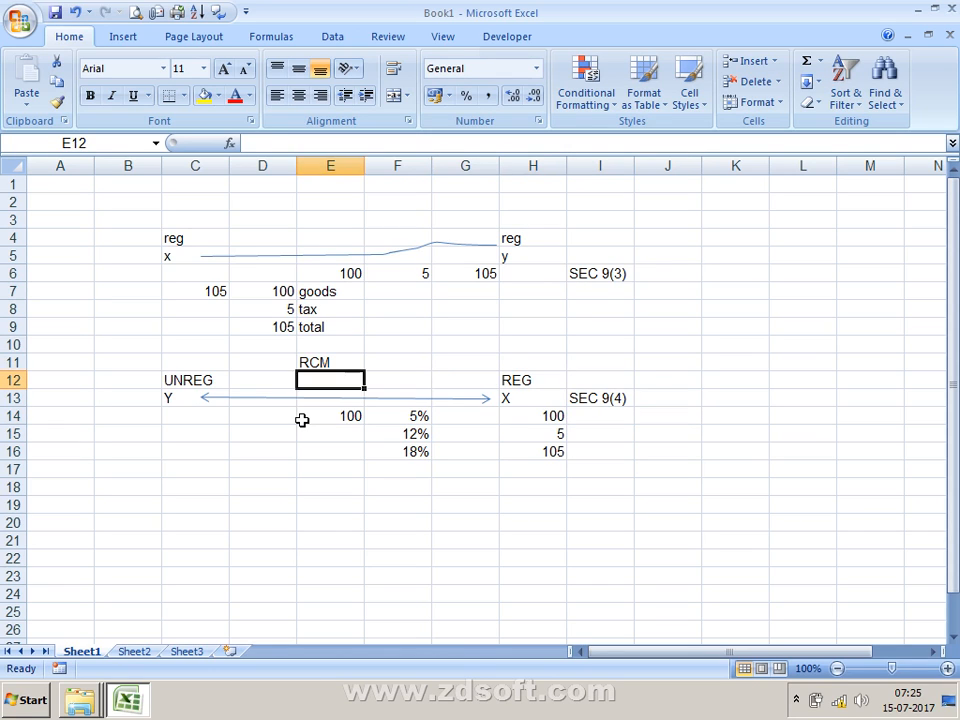
pyautogui.press('Left')
pyautogui.press('Down')
pyautogui.press('Down')
pyautogui.press('Right')
pyautogui.press('Right')
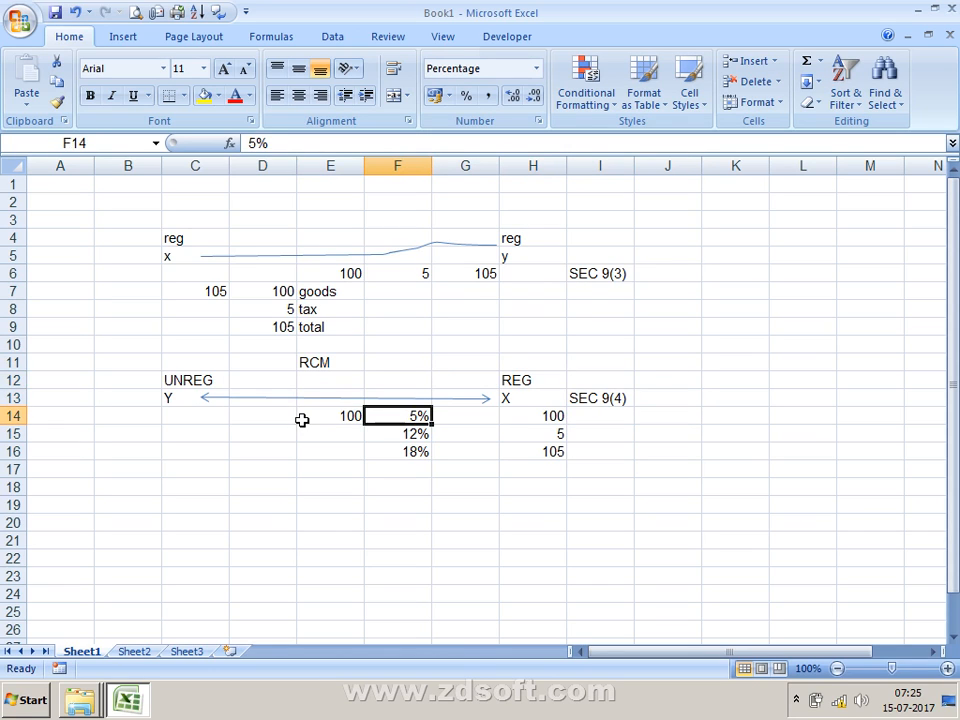
pyautogui.press('Down')
pyautogui.press('Down')
pyautogui.press('Down')
pyautogui.press('Down')
pyautogui.press('Down')
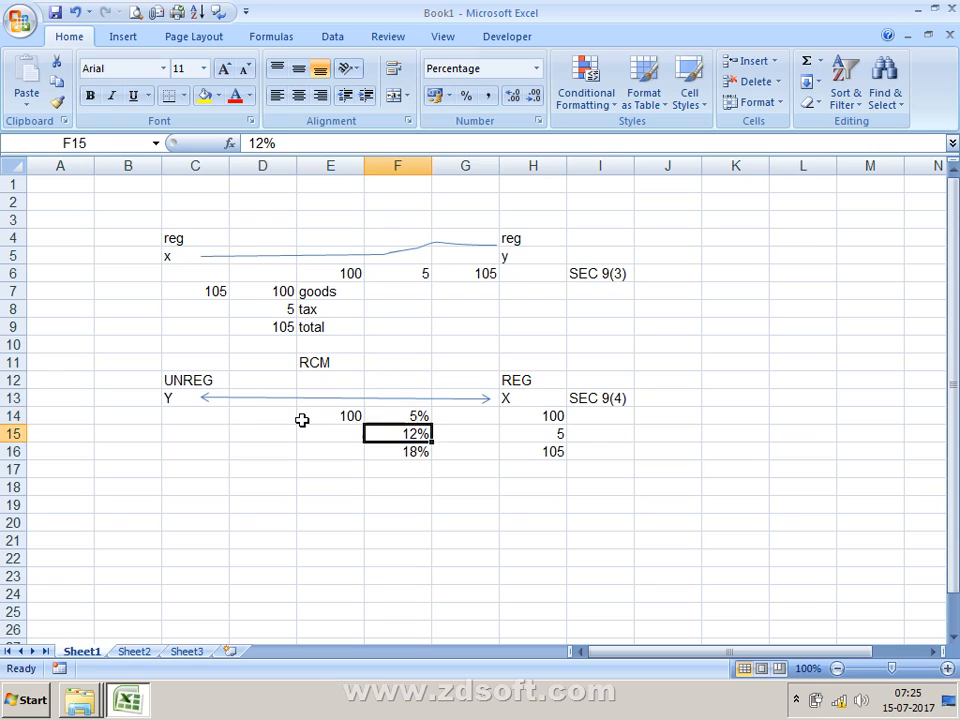
pyautogui.press('Down')
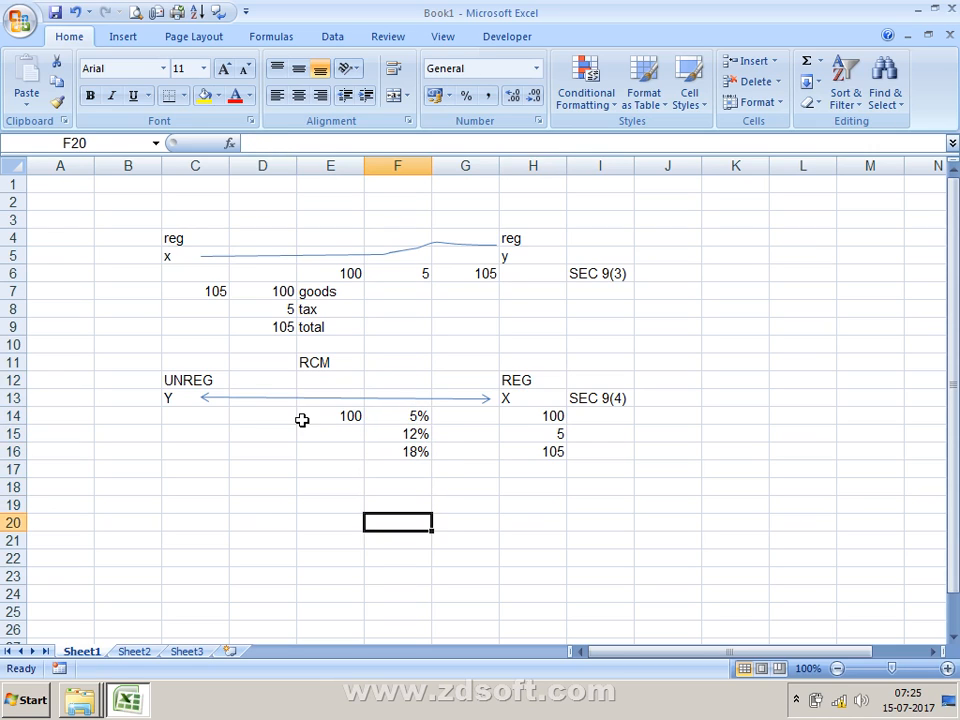
# Trace the RCM transaction from unregistered Y through the amount and rate to the registered party's tax in cell H15.
pyautogui.press('Up')
pyautogui.press('Up')
pyautogui.press('Up')
pyautogui.press('Up')
pyautogui.press('Up')
pyautogui.press('Up')
pyautogui.press('Up')
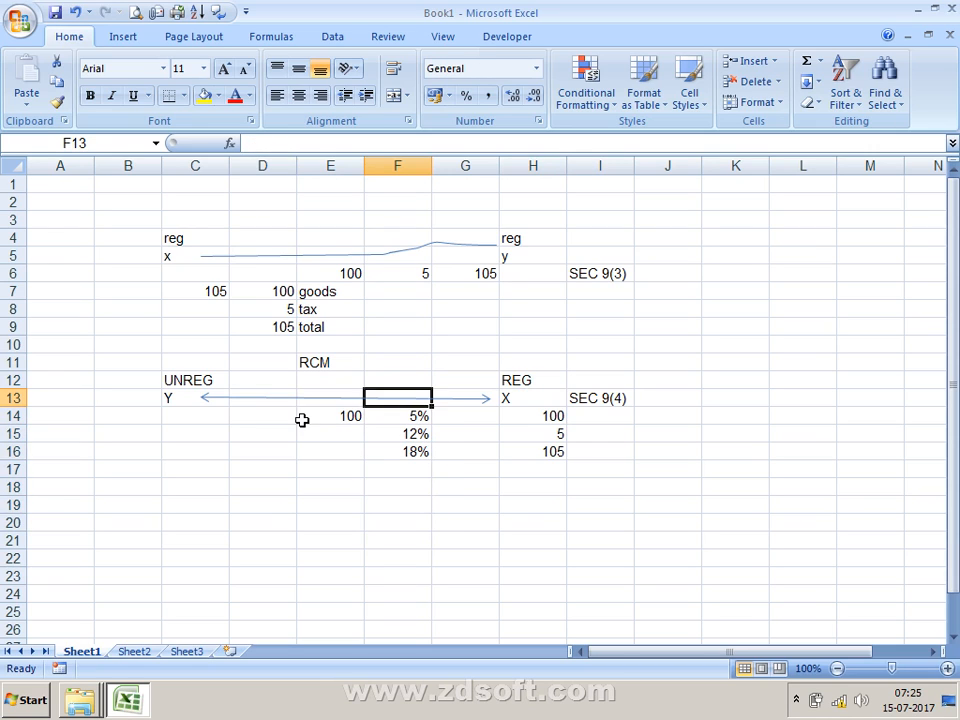
pyautogui.press('Left')
pyautogui.press('Left')
pyautogui.press('Left')
pyautogui.press('Up')
pyautogui.press('Right')
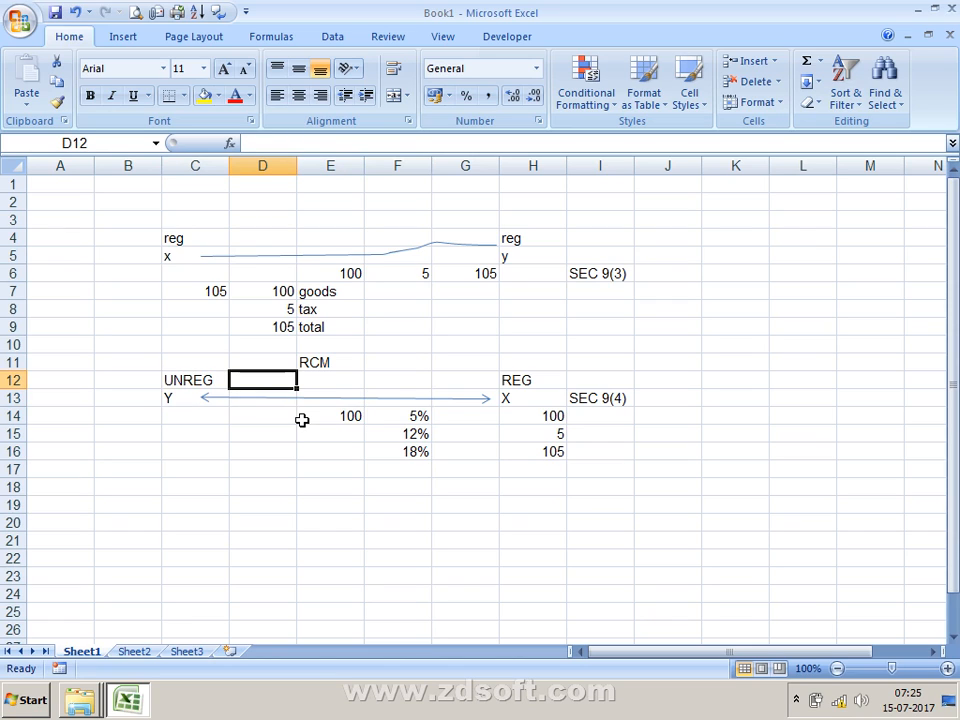
pyautogui.press('Down')
pyautogui.press('Down')
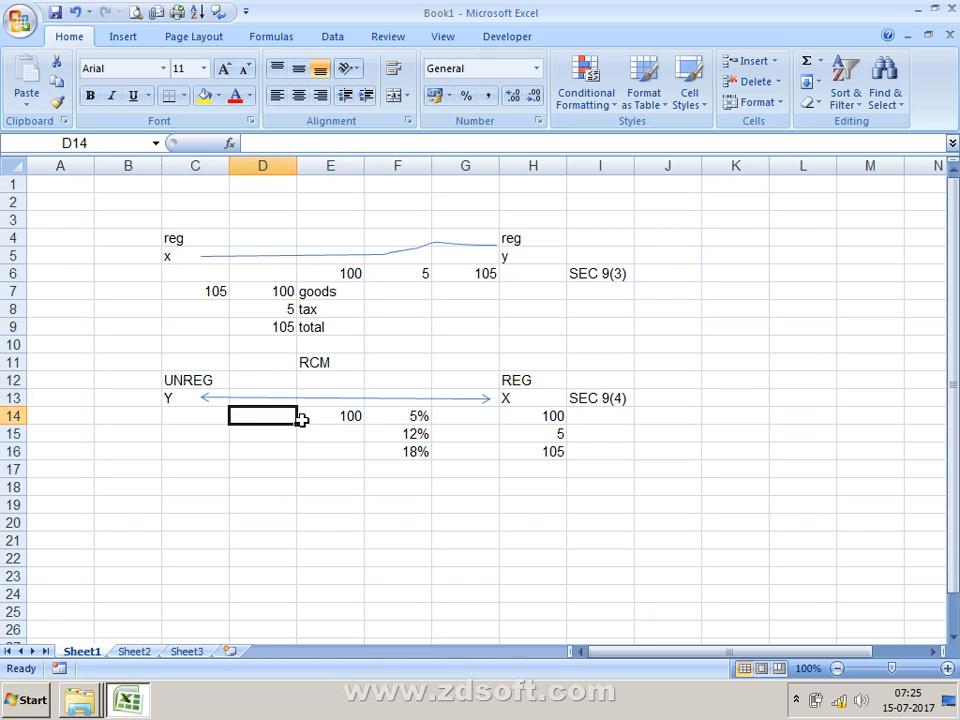
pyautogui.press('Right')
pyautogui.press('Right')
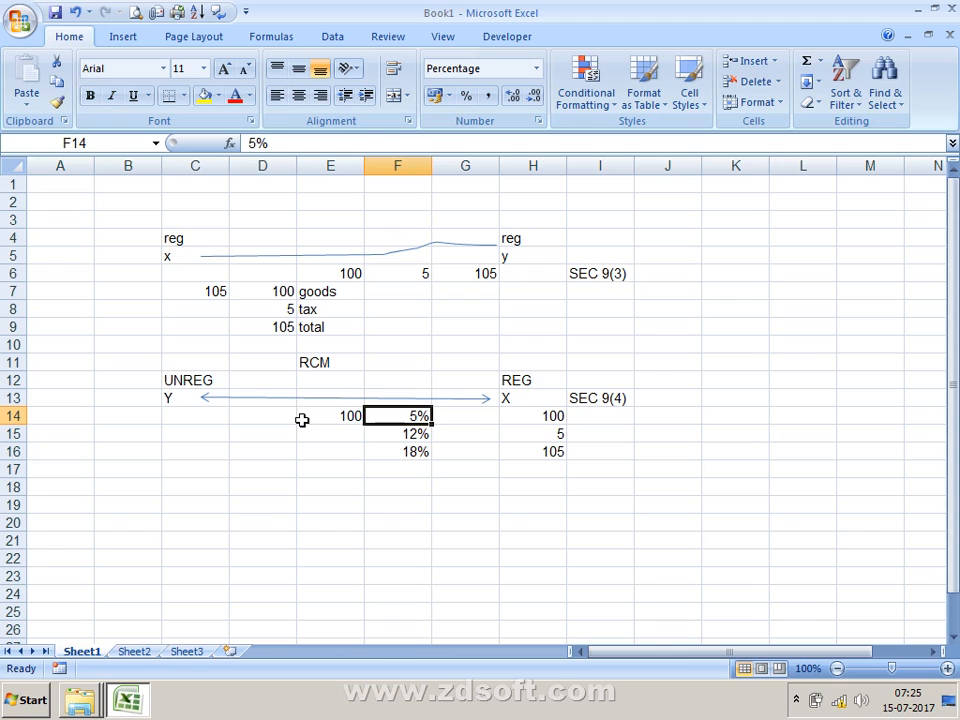
pyautogui.press('Right')
pyautogui.press('Right')
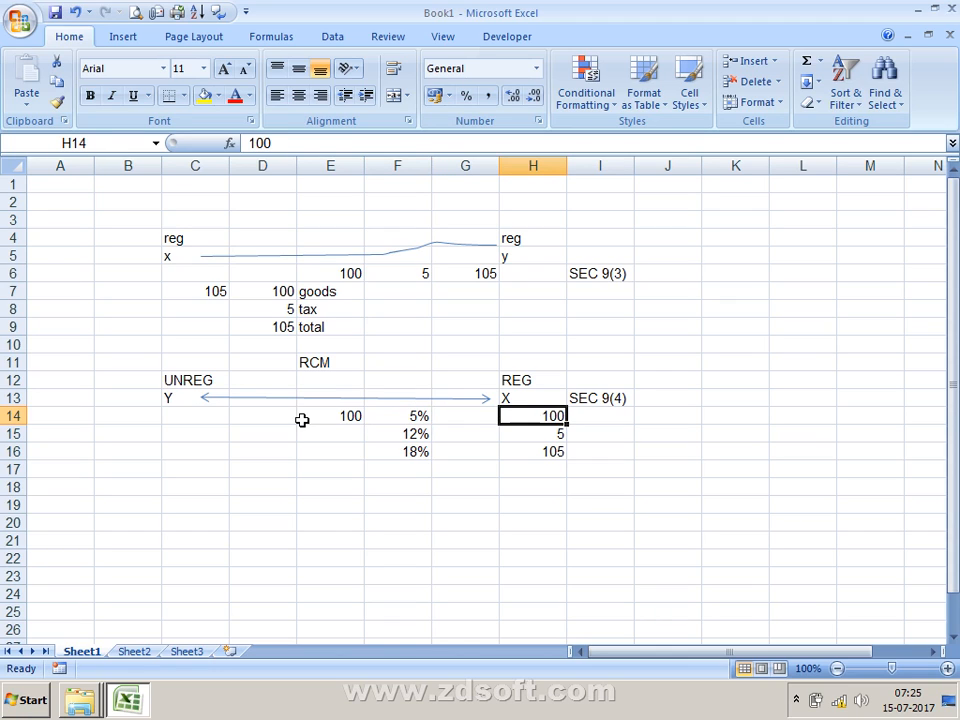
pyautogui.press('Down')
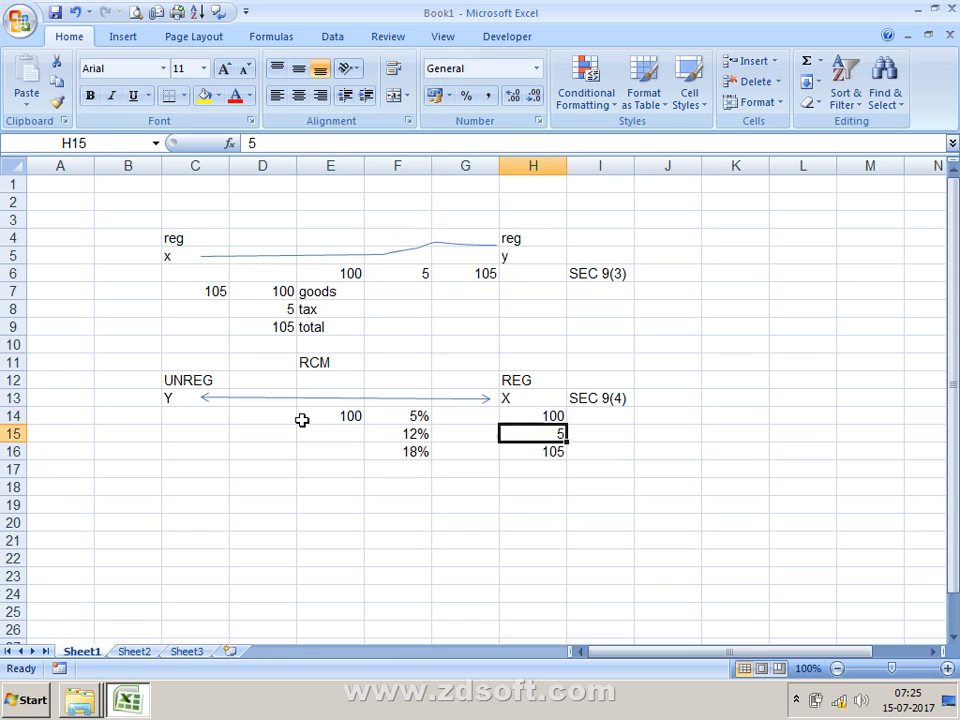
# Enter SEC 46 in cell I18, below the RCM example.
pyautogui.press('Down')
pyautogui.press('Down')
pyautogui.press('Down')
pyautogui.press('Right')
pyautogui.write('SEC 46')
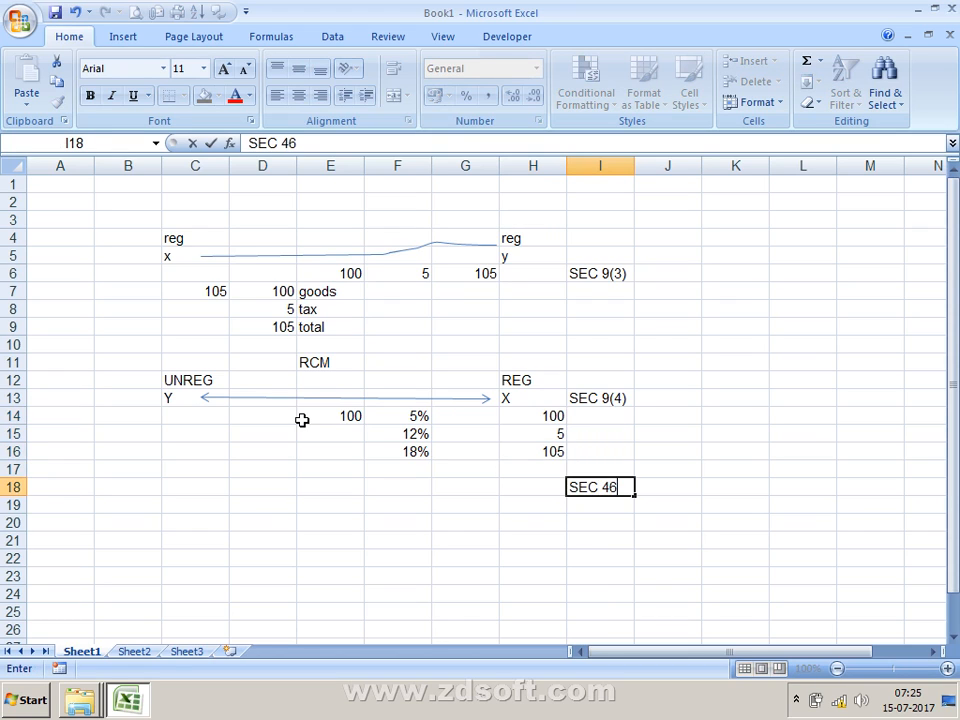
pyautogui.press('Return')
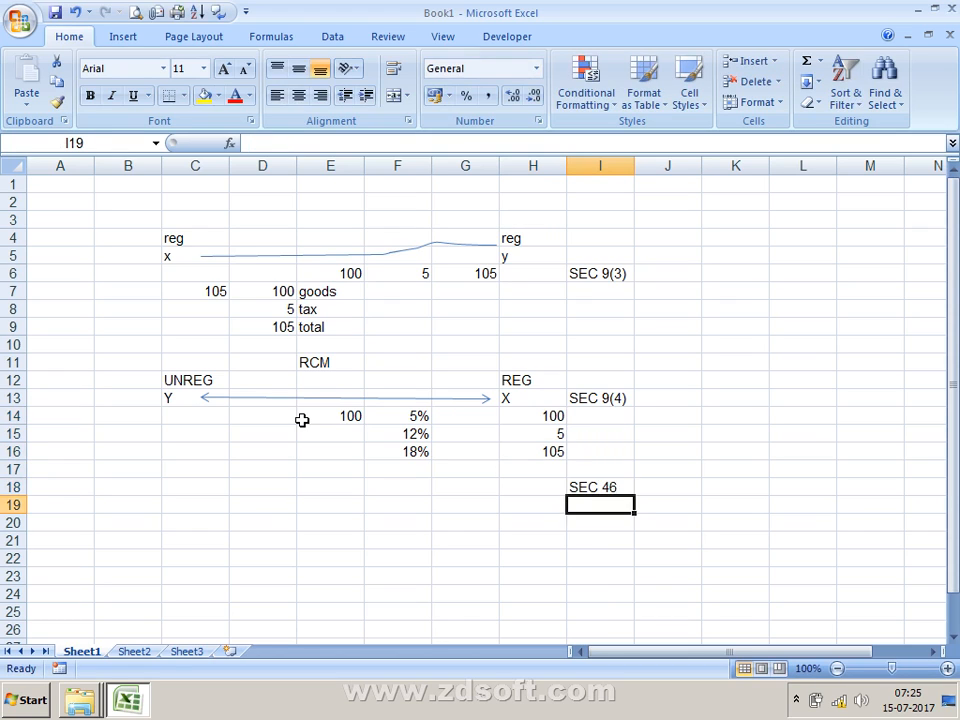
# Enter 1 DAY in cell E19 as the first row label of a daily list.
pyautogui.press('Left')
pyautogui.press('Left')
pyautogui.press('Left')
pyautogui.press('Left')
pyautogui.write('1')
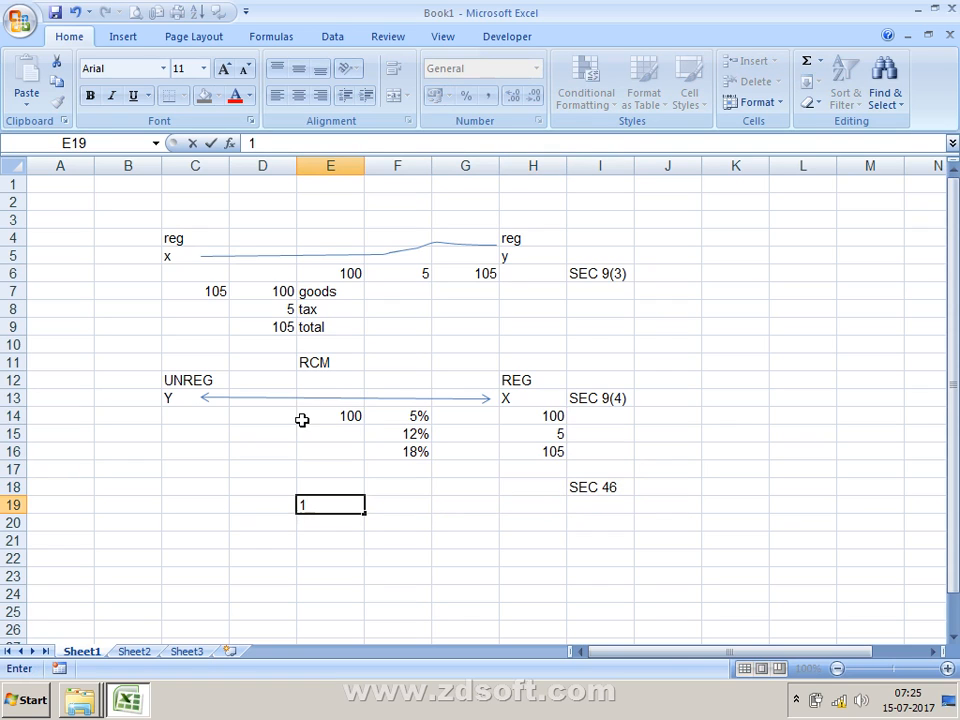
pyautogui.write(' DAY')
pyautogui.press('Return')
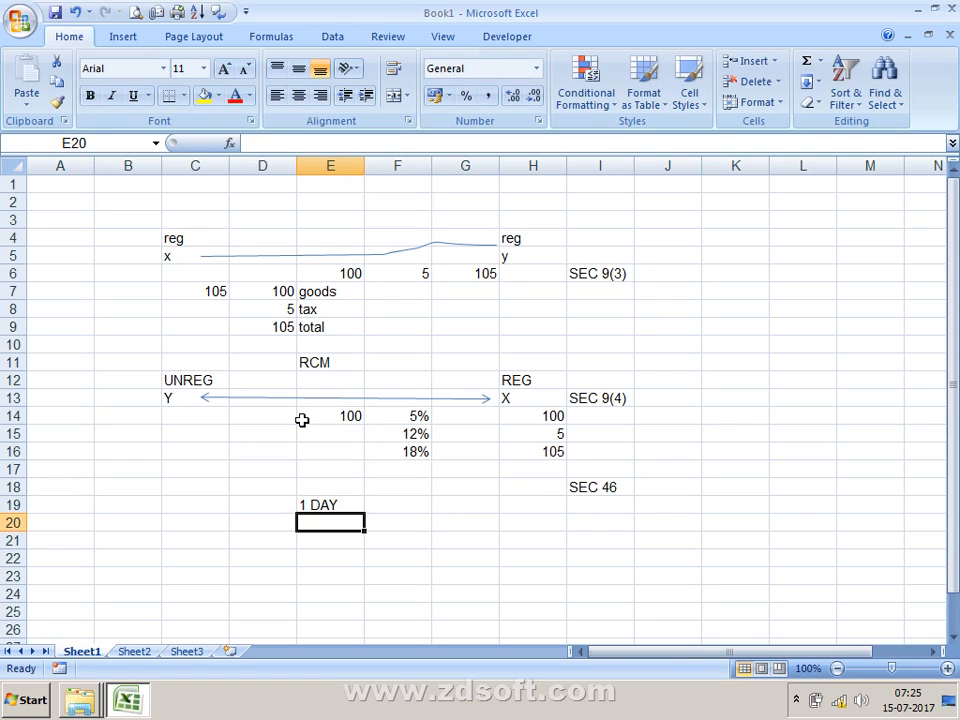
# Enter the column heading AMOUNT in cell F18, above the 1 DAY row.
pyautogui.press('Up')
pyautogui.press('Right')
pyautogui.press('Up')
pyautogui.write('A')
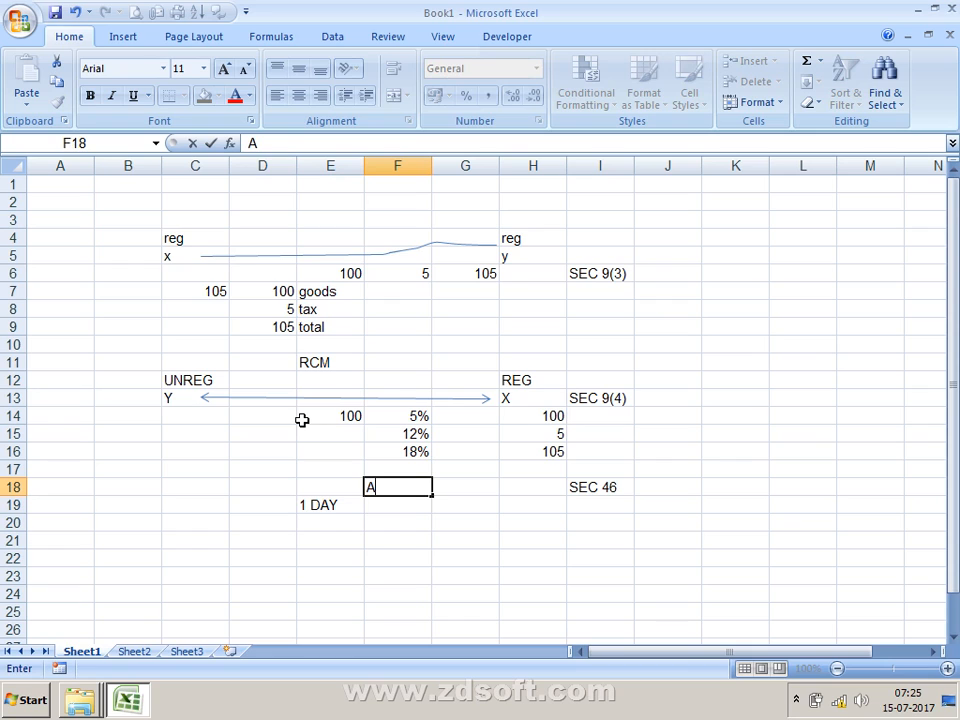
pyautogui.write('MOUNT')
pyautogui.press('Return')
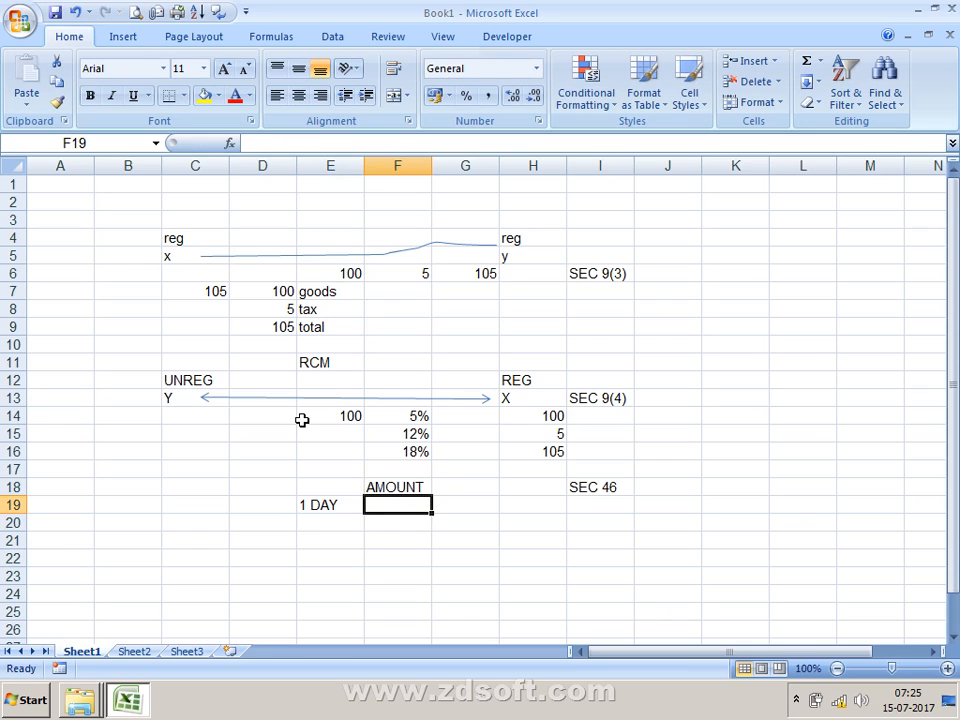
# Enter 5000 in cell F19 and RCM in cell G19 for the 1 DAY row.
pyautogui.write('5000')
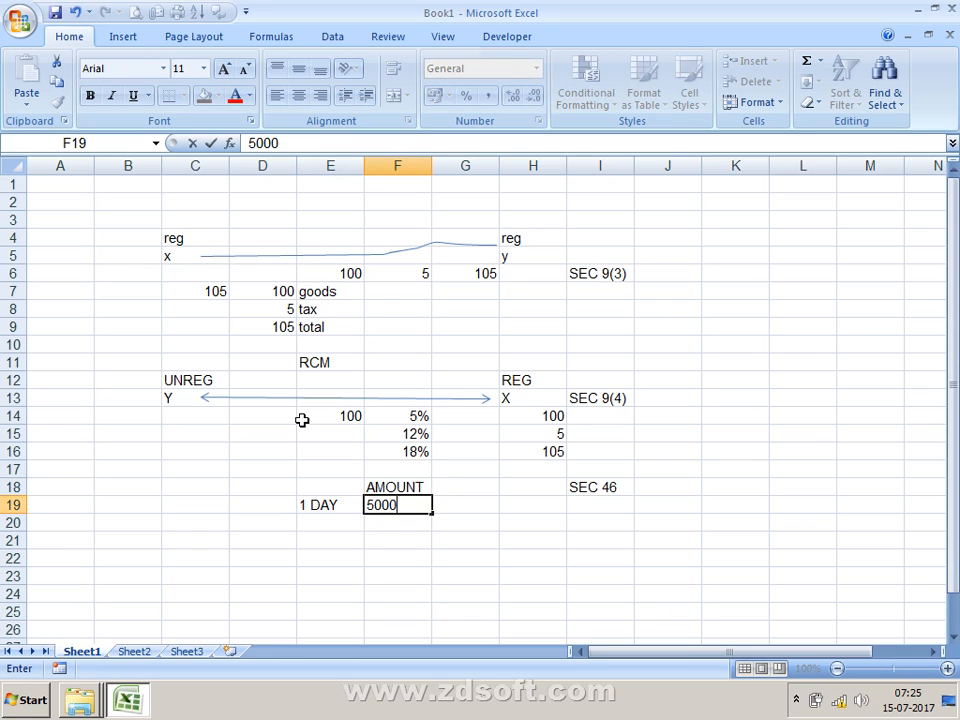
pyautogui.press('Tab')
pyautogui.write('ECM')
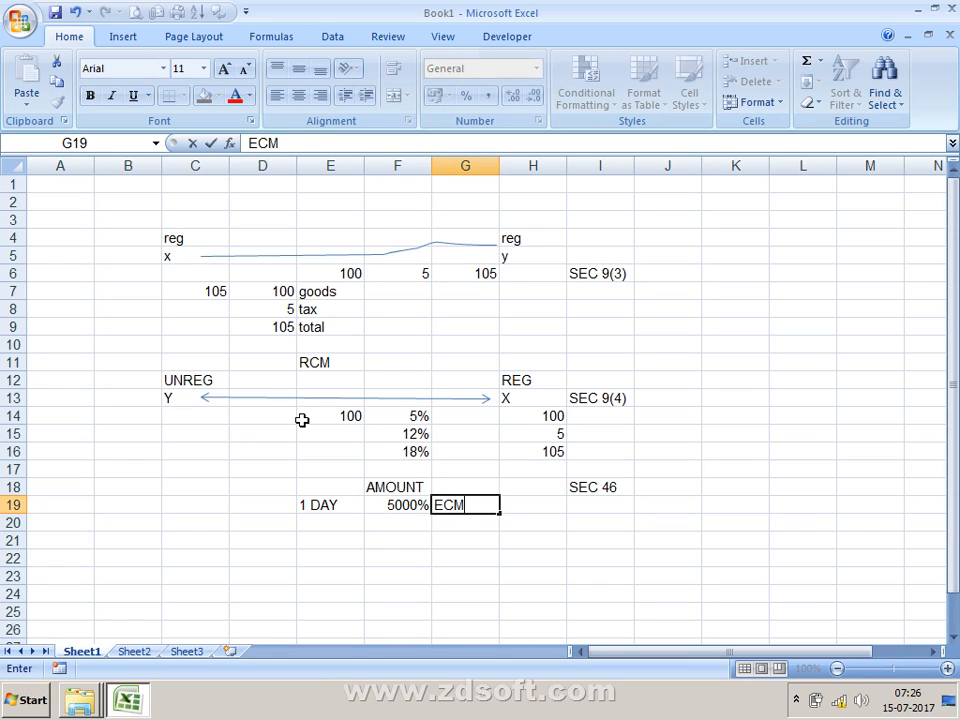
pyautogui.press('Return')
pyautogui.press('Up')
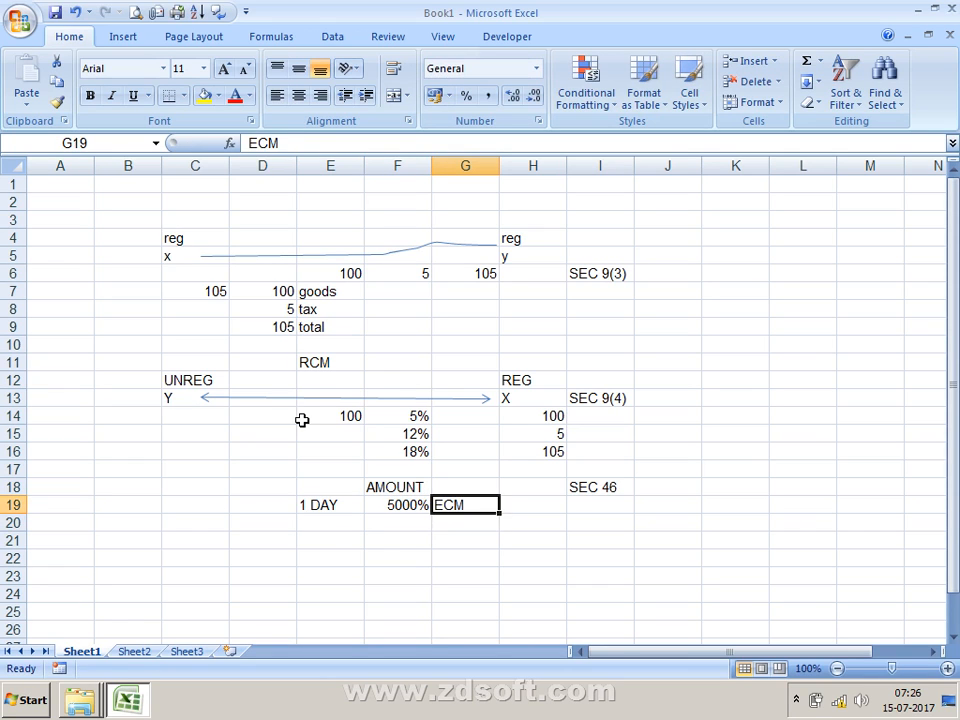
pyautogui.write('RCM')
pyautogui.press('Return')
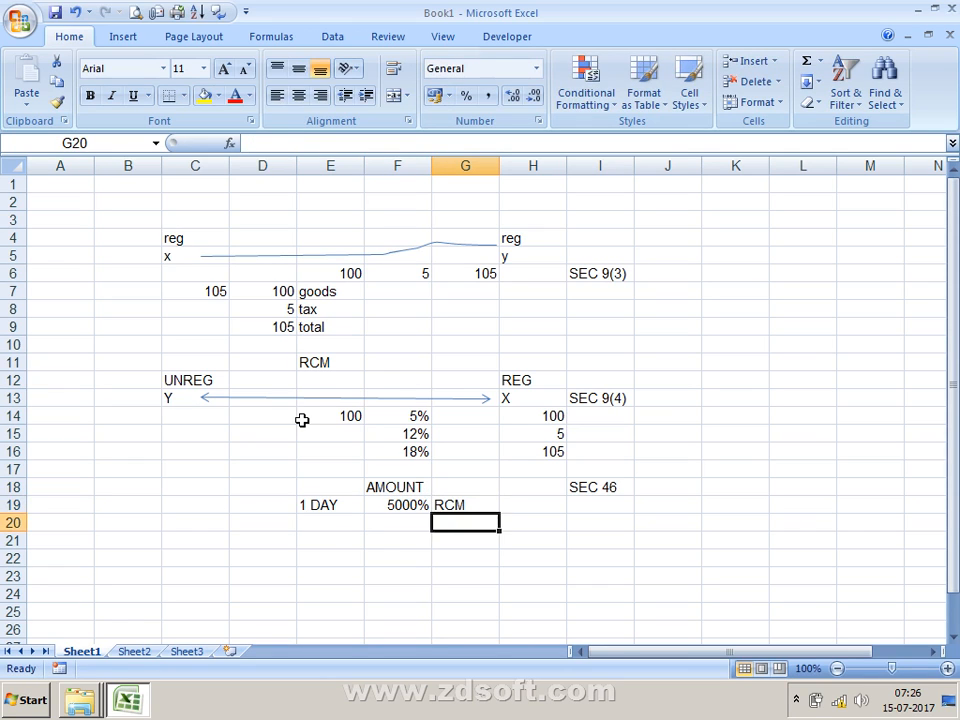
# Enter 2 DAY in cell E20 and its amount 6000 in cell F20, below the 1 DAY row.
pyautogui.press('Left')
pyautogui.press('Left')
pyautogui.write('2 DAY')
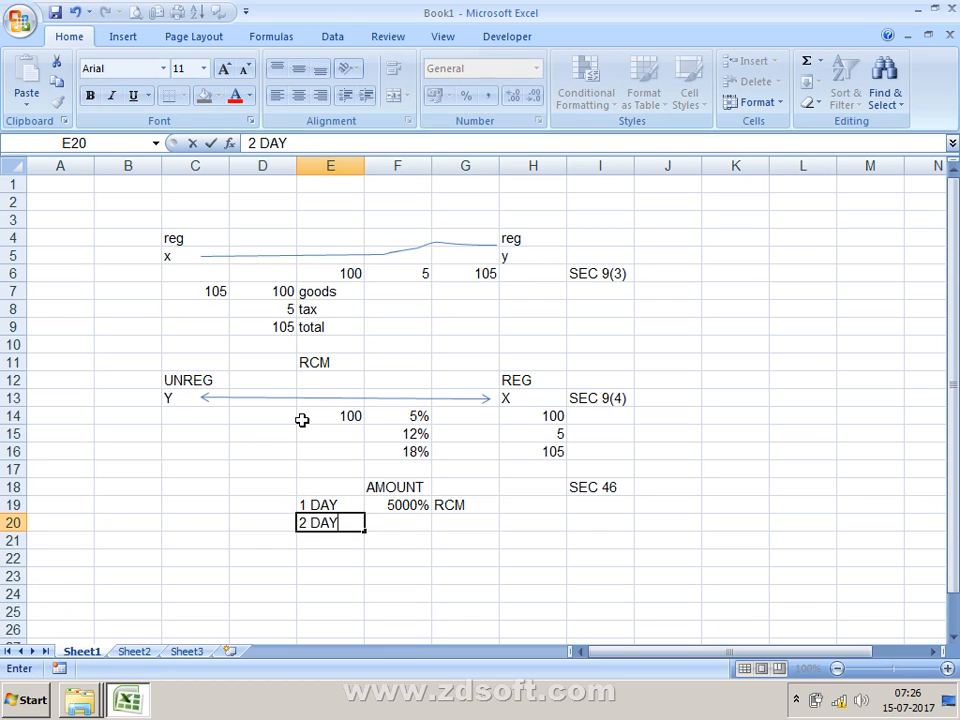
pyautogui.press('Return')
pyautogui.press('Up')
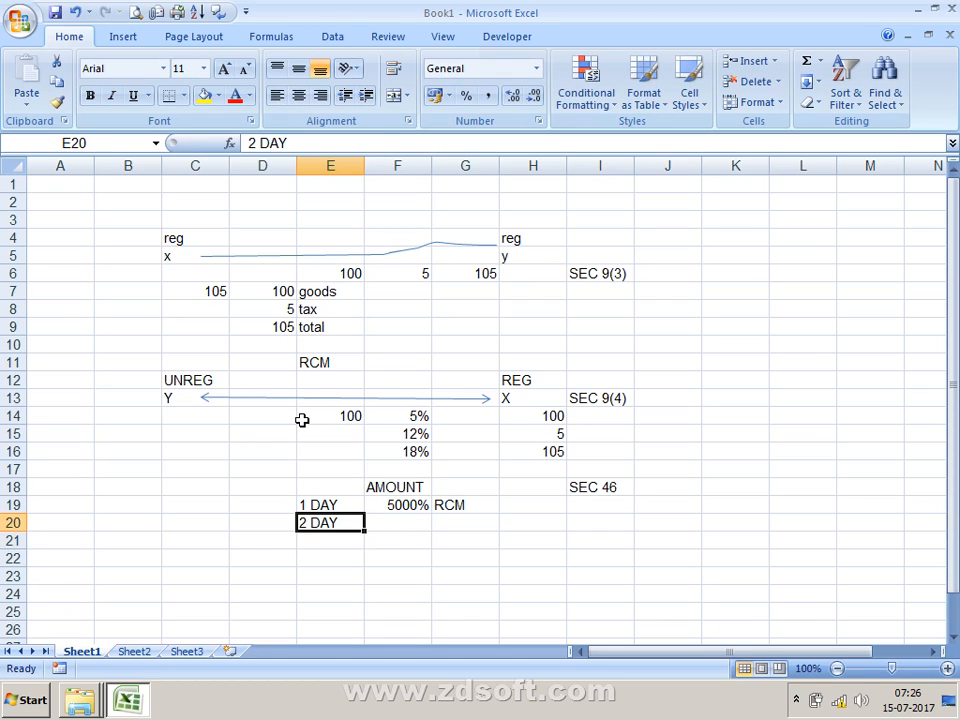
pyautogui.press('Right')
pyautogui.write('6000')
pyautogui.press('Return')
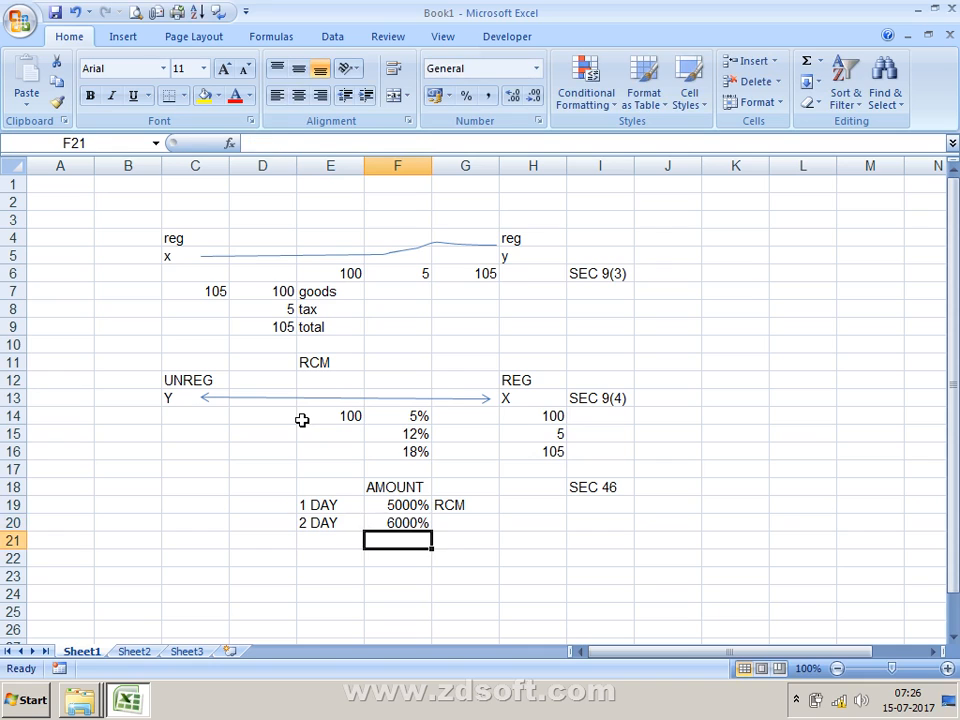
# Enter RCM in cell G20 beside the 2 DAY amount.
pyautogui.press('Up')
pyautogui.press('Right')
pyautogui.write('RCM')
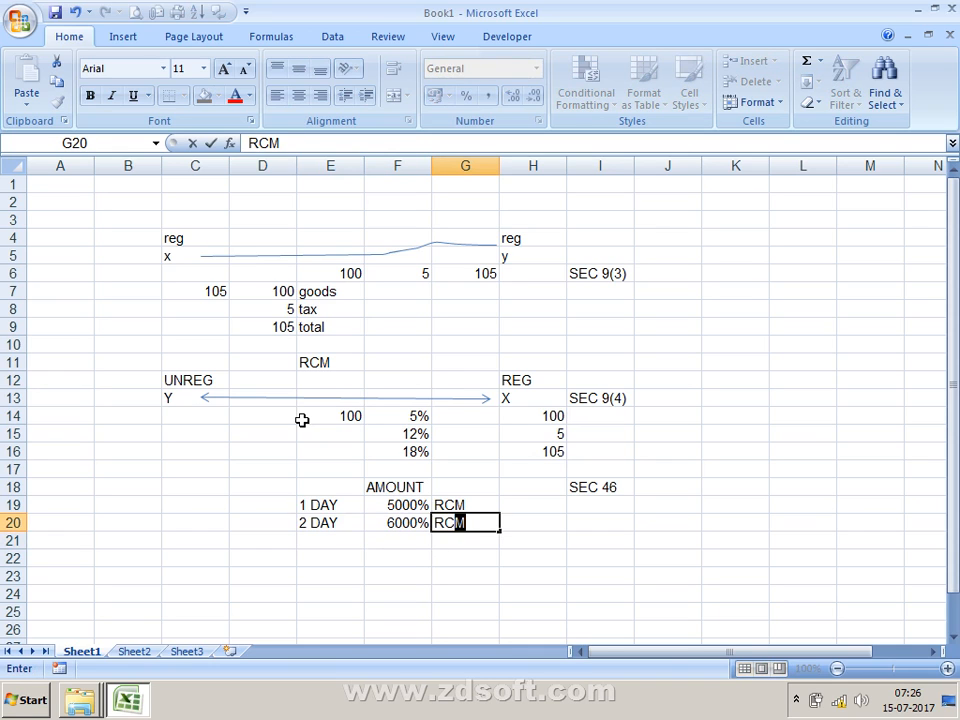
pyautogui.press('Return')
pyautogui.press('Up')
pyautogui.press('Left')
pyautogui.press('Left')
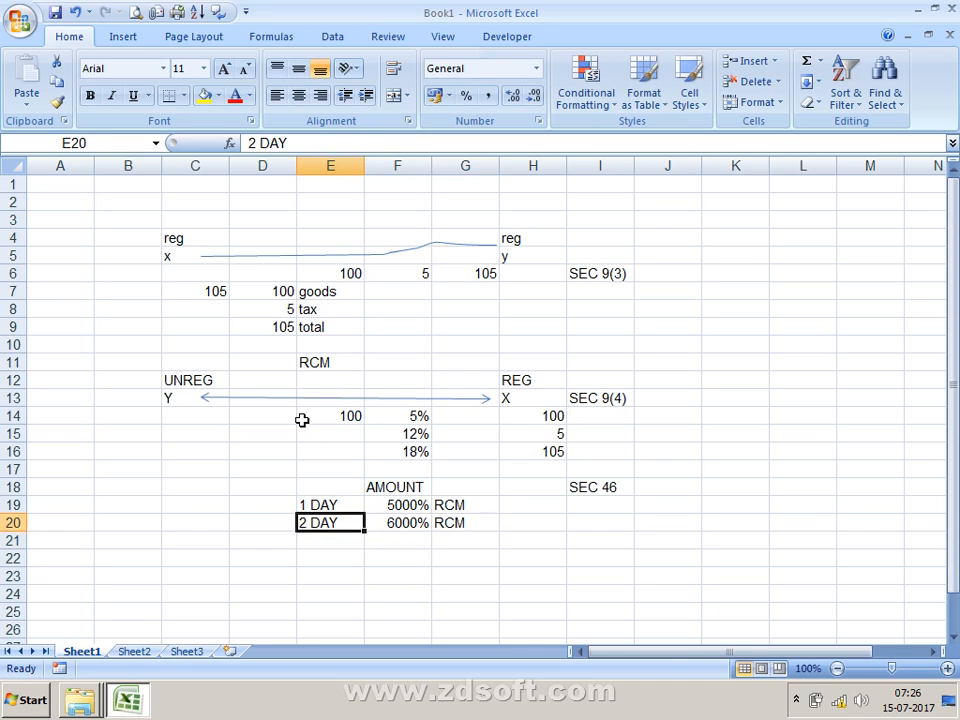
# Review the registered-to-registered example in row 5, from party x to party y.
pyautogui.press('Left')
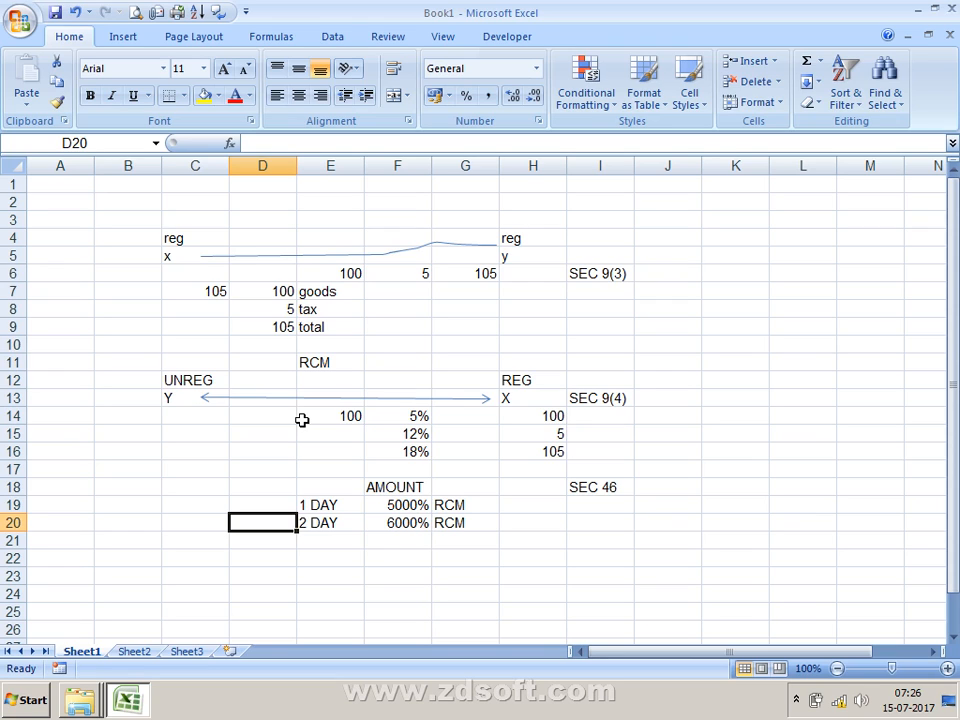
pyautogui.press('Up')
pyautogui.press('Up')
pyautogui.press('Up')
pyautogui.press('Up')
pyautogui.press('Up')
pyautogui.press('Up')
pyautogui.press('Up')
pyautogui.press('Up')
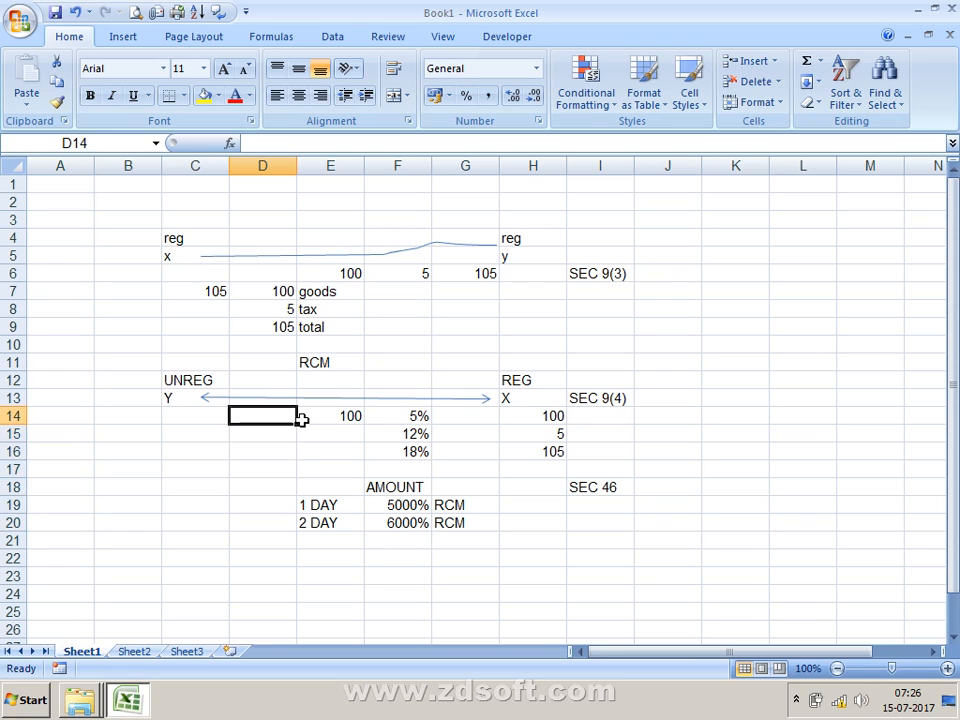
pyautogui.press('Up')
pyautogui.press('Up')
pyautogui.press('Up')
pyautogui.press('Up')
pyautogui.press('Up')
pyautogui.press('Up')
pyautogui.press('Up')
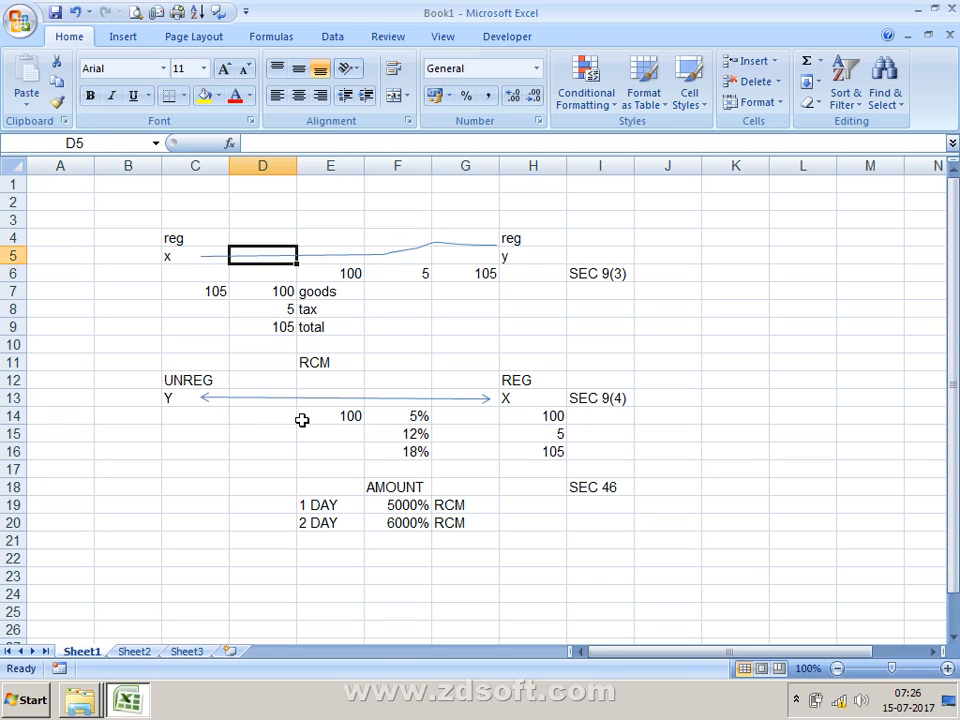
pyautogui.press('Left')
pyautogui.press('Right')
pyautogui.press('Right')
pyautogui.press('Right')
pyautogui.press('Right')
pyautogui.press('Right')
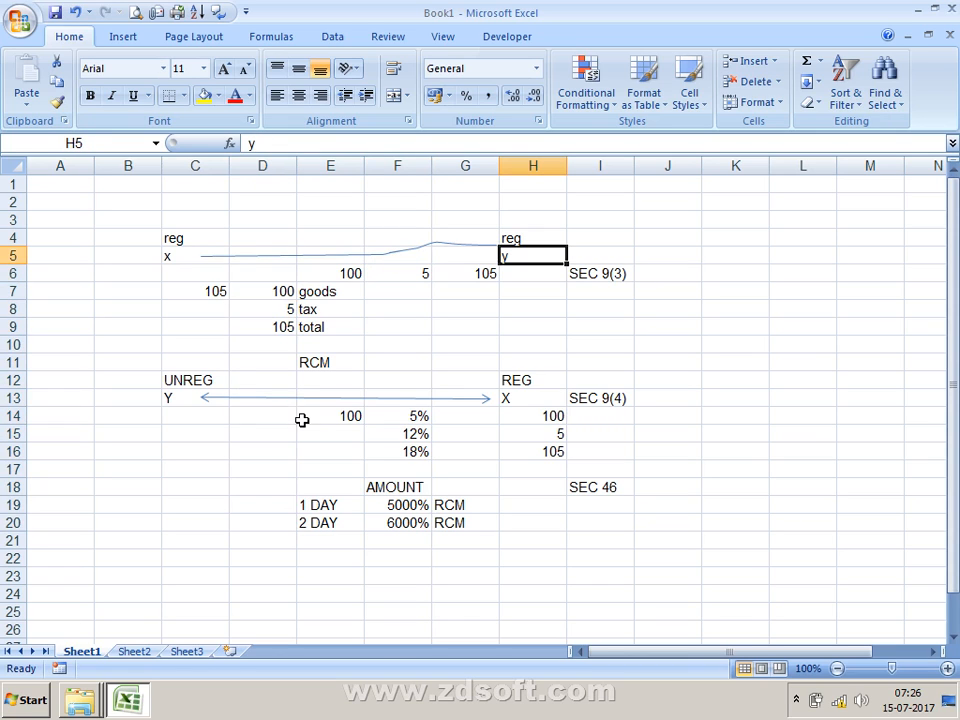
# Review the RCM example between unregistered Y and registered X, from its heading to the goods amount in row 14.
pyautogui.press('Down')
pyautogui.press('Down')
pyautogui.press('Down')
pyautogui.press('Down')
pyautogui.press('Down')
pyautogui.press('Down')
pyautogui.press('Left')
pyautogui.press('Left')
pyautogui.press('Left')
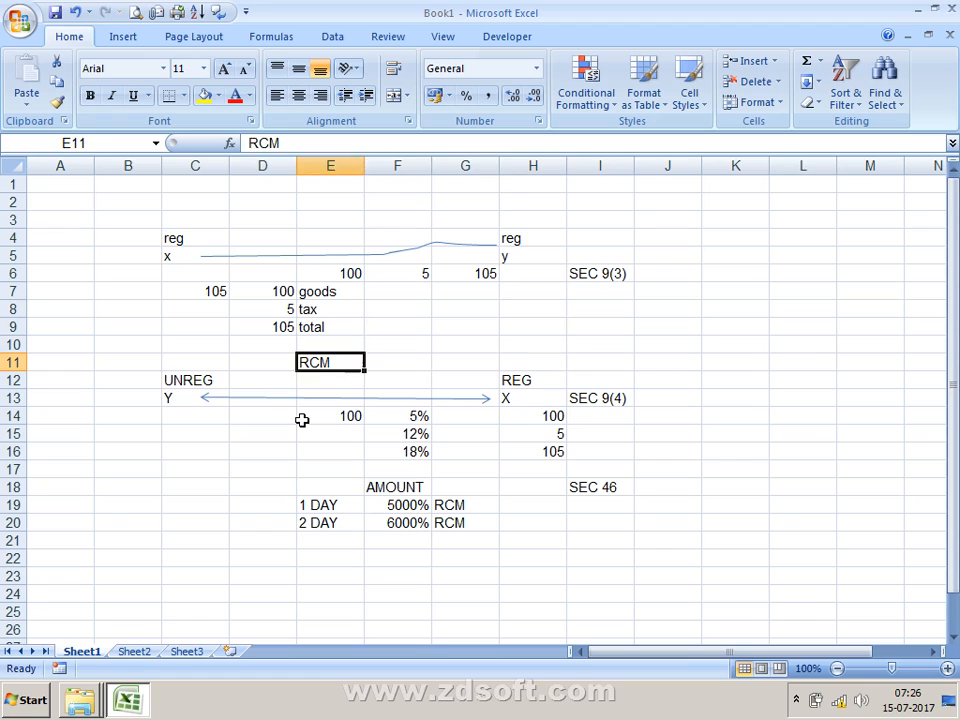
pyautogui.press('Left')
pyautogui.press('Left')
pyautogui.press('Left')
pyautogui.press('Down')
pyautogui.press('Down')
pyautogui.press('Right')
pyautogui.press('Right')
pyautogui.press('Right')
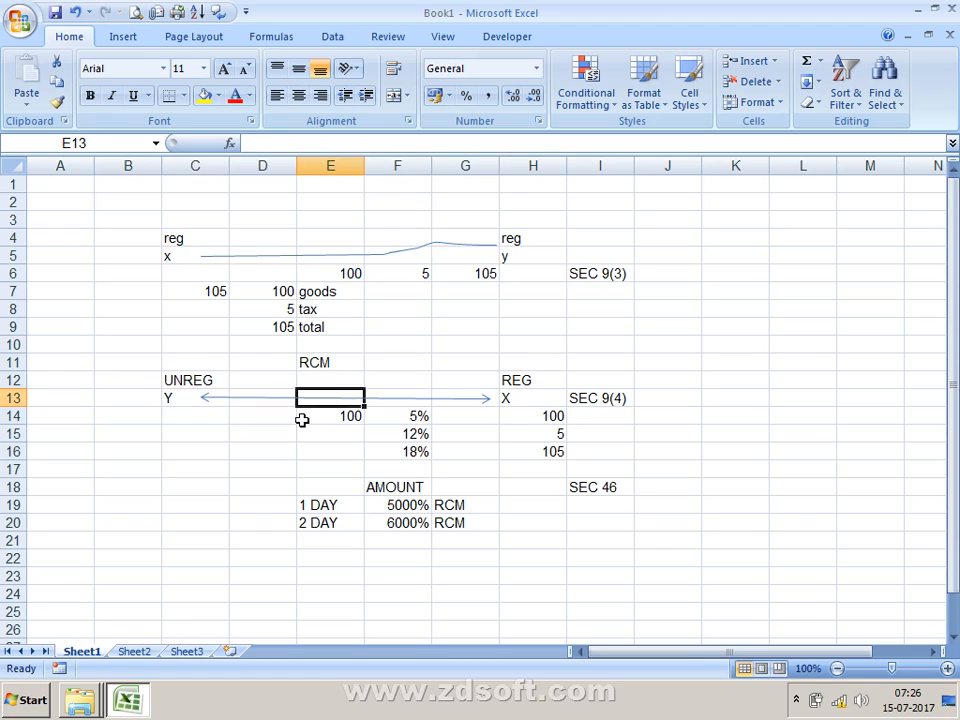
pyautogui.press('Right')
pyautogui.press('Right')
pyautogui.press('Right')
pyautogui.press('Left')
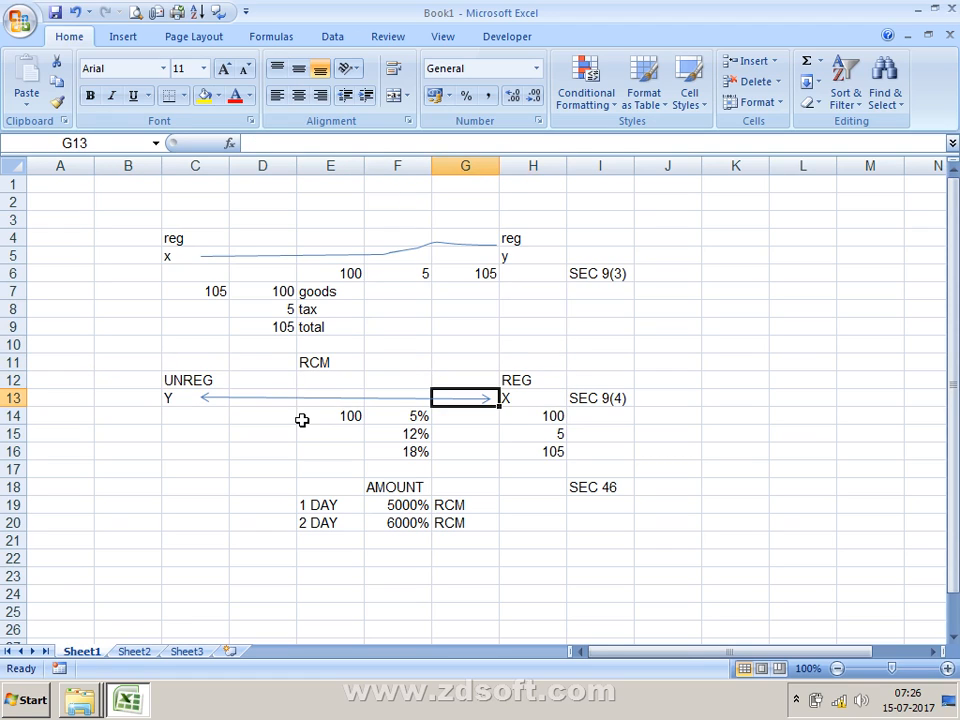
pyautogui.press('Right')
pyautogui.press('Down')
pyautogui.press('Left')
pyautogui.press('Left')
pyautogui.press('Left')
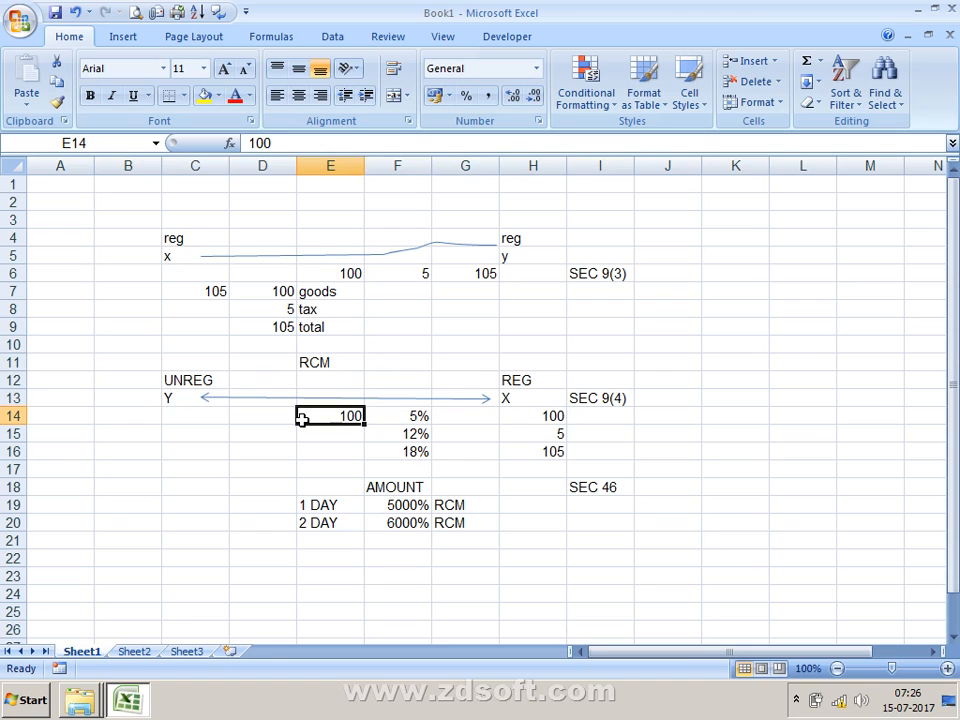
# Compare the goods and tax lines of the first example with the RCM parties Y and X in row 13.
pyautogui.press('Up')
pyautogui.press('Up')
pyautogui.press('Up')
pyautogui.press('Up')
pyautogui.press('Up')
pyautogui.press('Up')
pyautogui.press('Up')
pyautogui.press('Up')
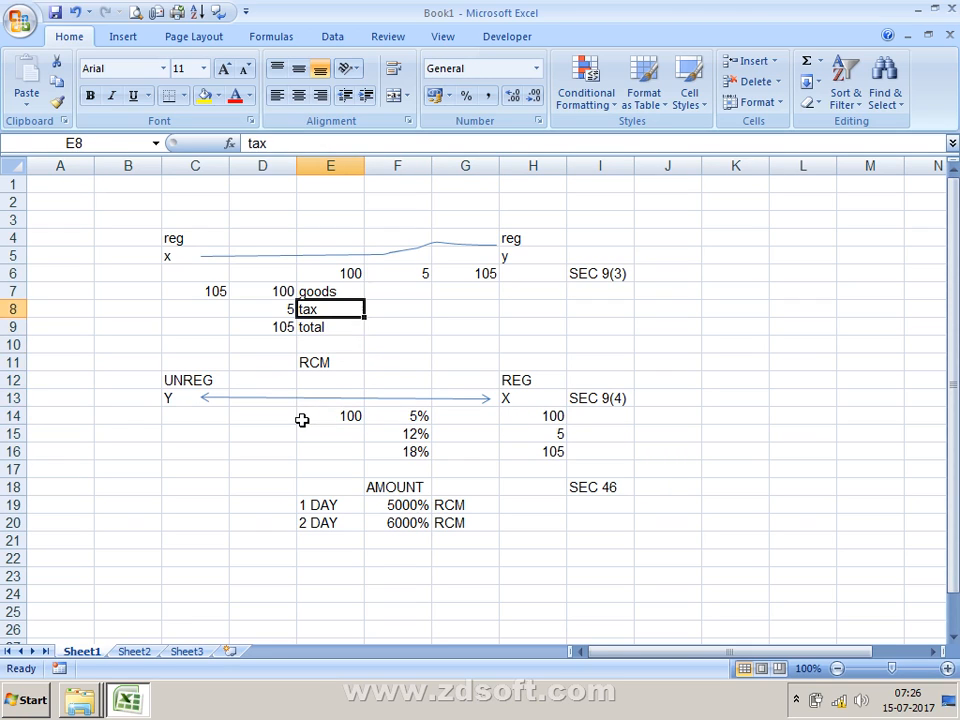
pyautogui.press('Down')
pyautogui.press('Down')
pyautogui.press('Down')
pyautogui.press('Down')
pyautogui.press('Down')
pyautogui.press('Down')
pyautogui.press('Down')
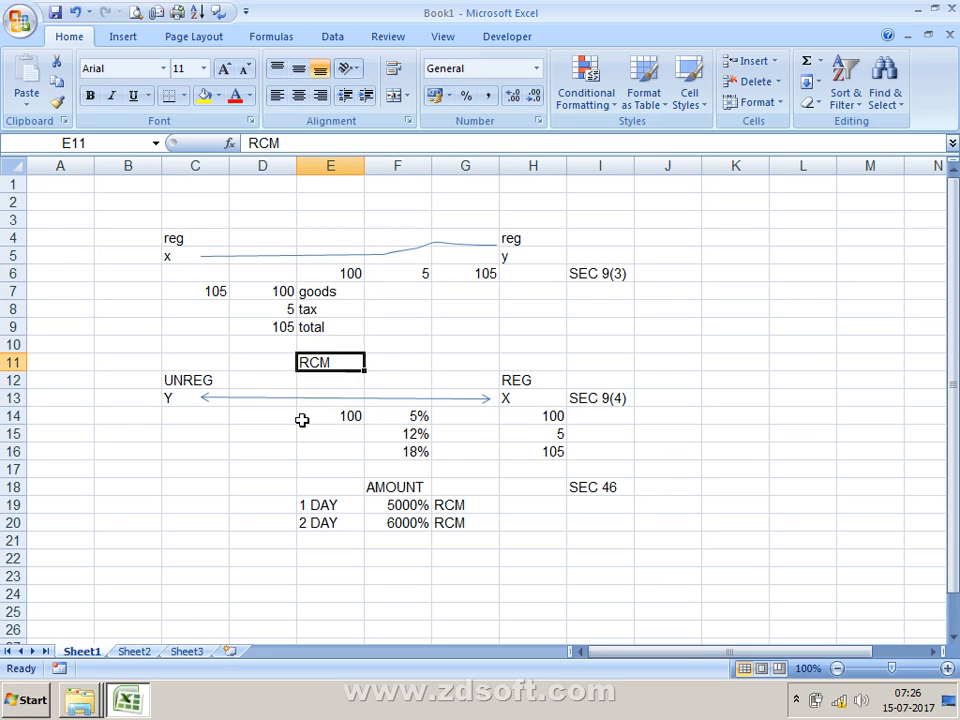
pyautogui.press('Left')
pyautogui.press('Left')
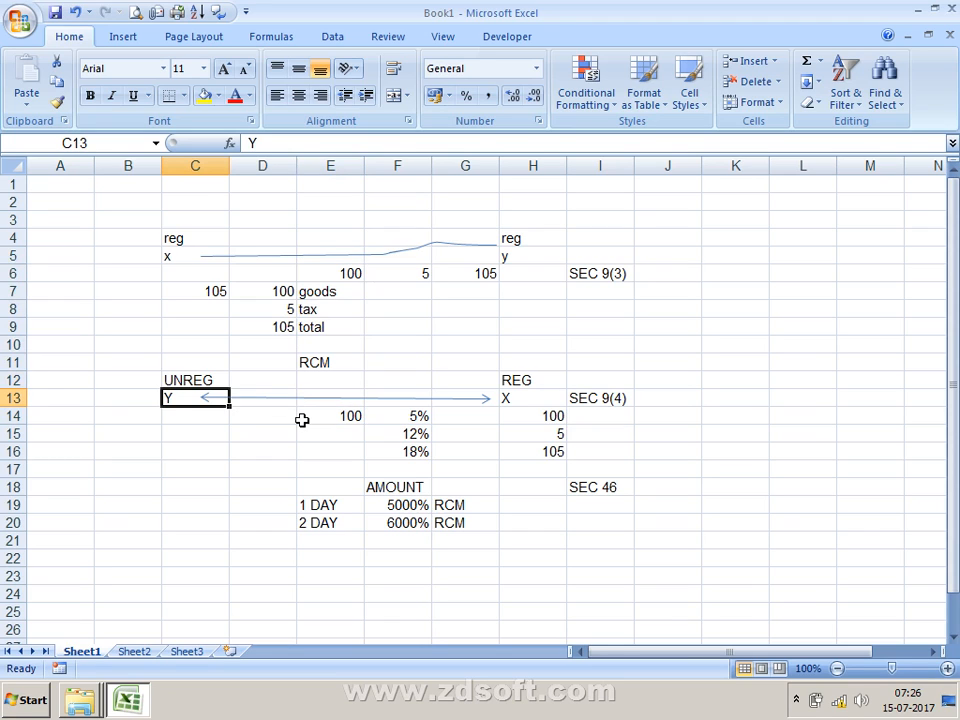
pyautogui.press('Right')
pyautogui.press('Right')
pyautogui.press('Right')
pyautogui.press('Right')
pyautogui.press('Right')
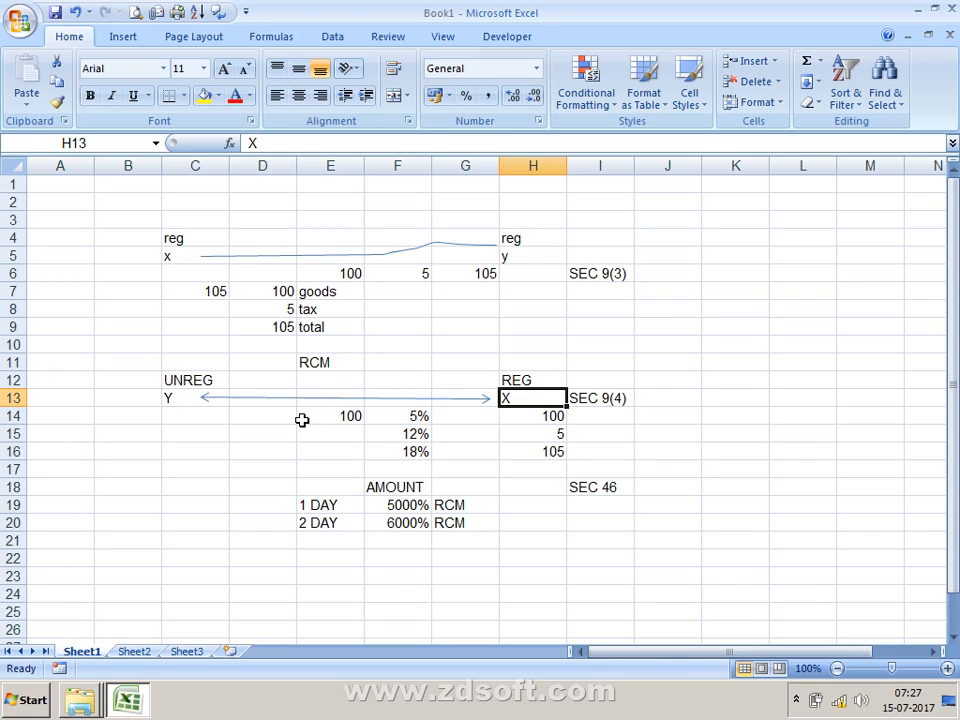
pyautogui.press('Down')
pyautogui.press('Down')
pyautogui.press('Down')
pyautogui.press('Down')
pyautogui.press('Down')
pyautogui.press('Down')
pyautogui.press('Down')
pyautogui.press('Down')
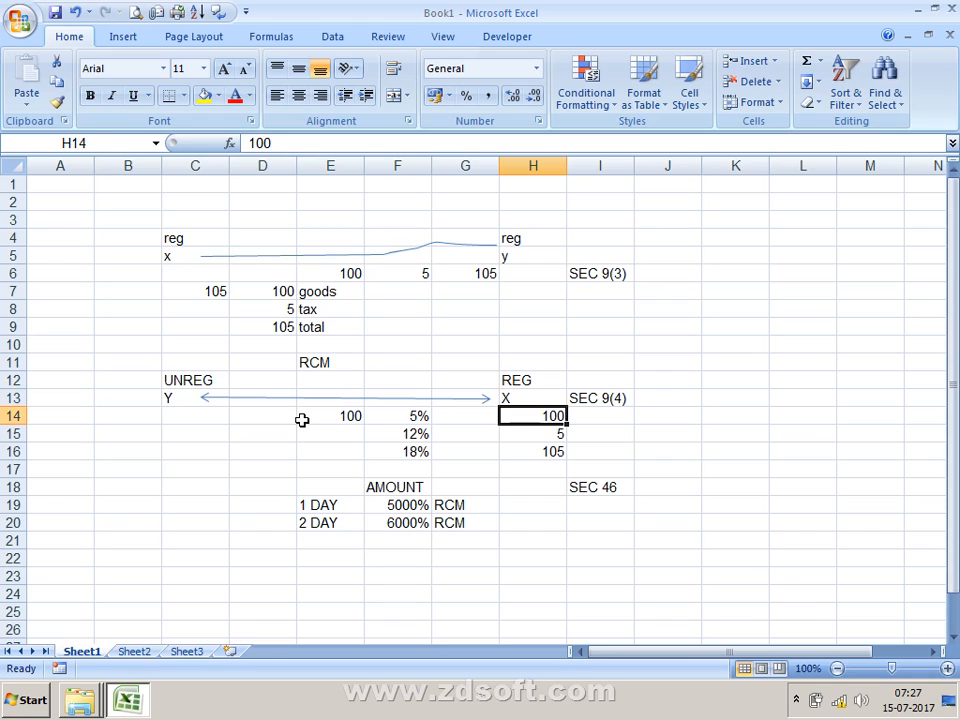
pyautogui.press('Down')
pyautogui.press('Down')
pyautogui.press('Down')
pyautogui.press('Down')
pyautogui.press('Down')
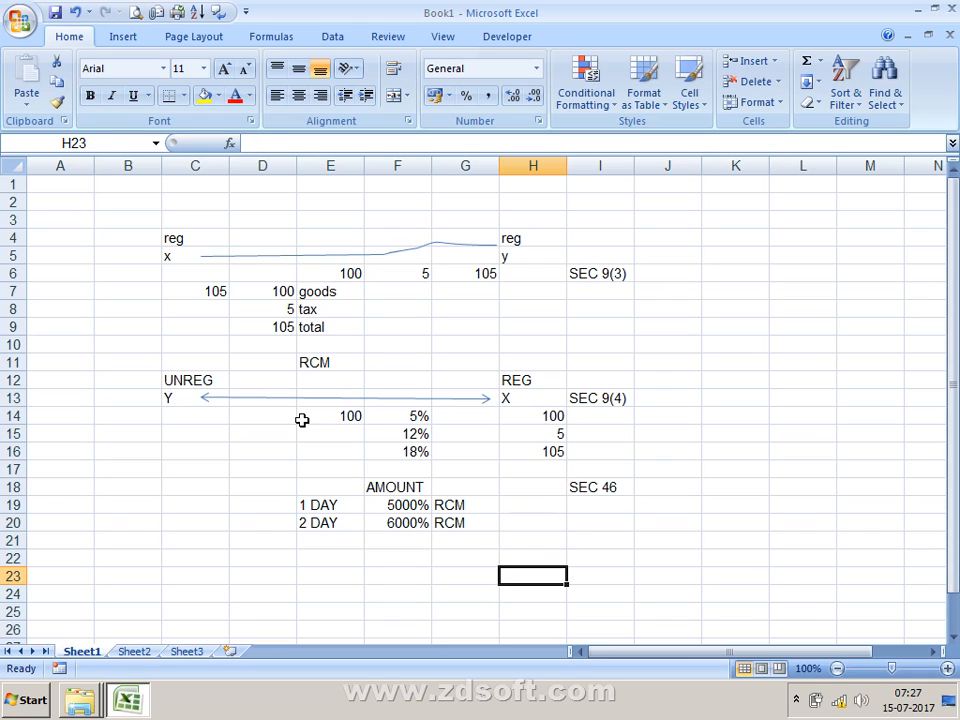
# Switch to Busy 17 from the desktop and select the company Sabharwal Traders.
pyautogui.press('super+d')
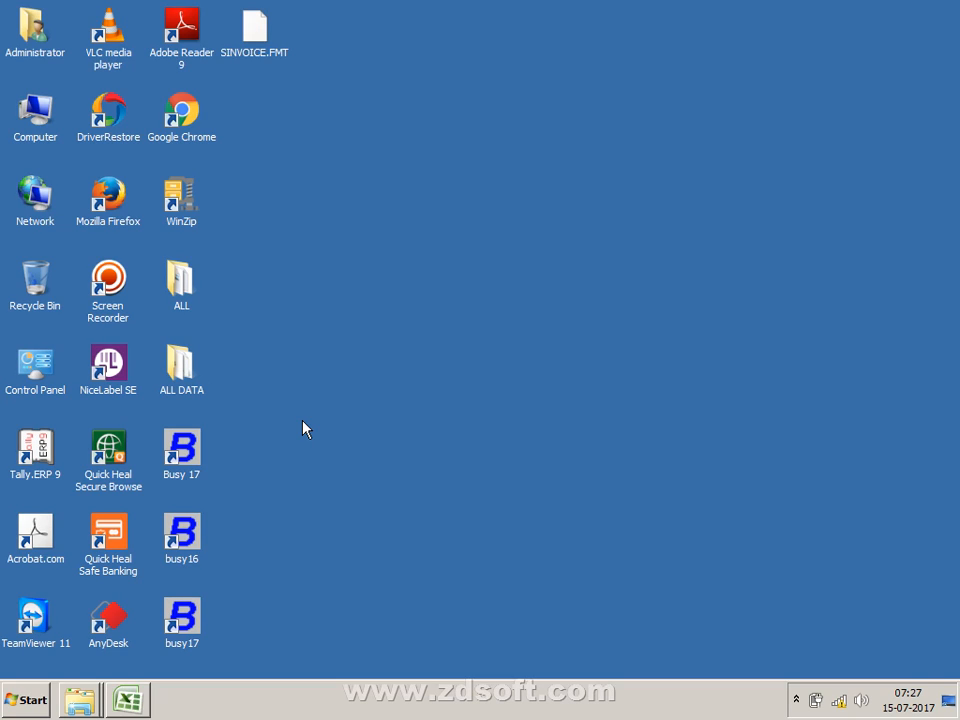
pyautogui.click(168, 466)
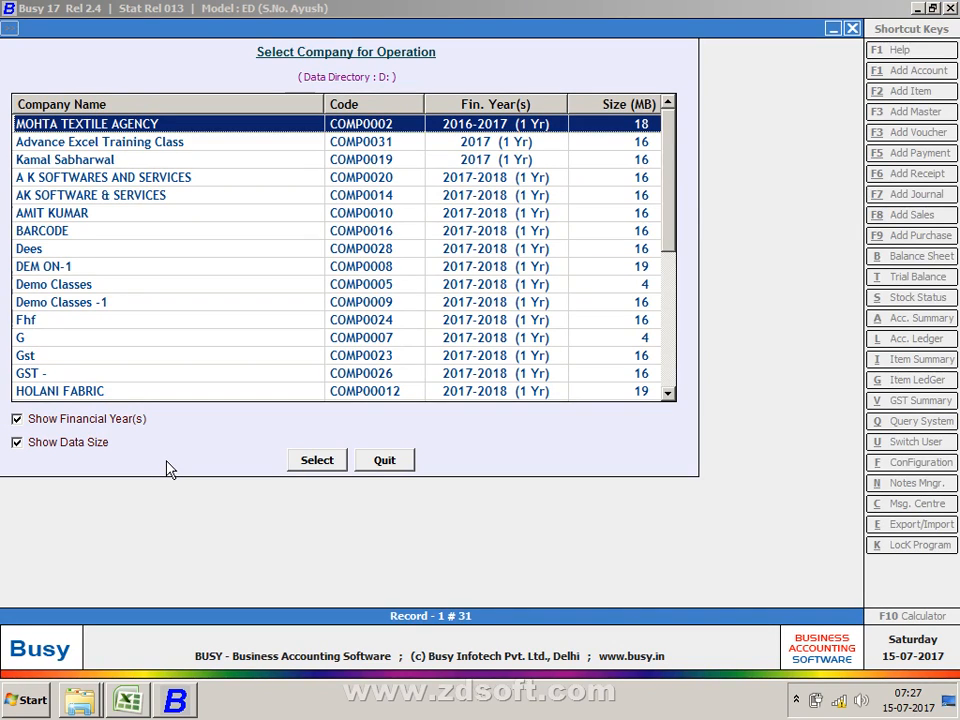
pyautogui.press('Return')
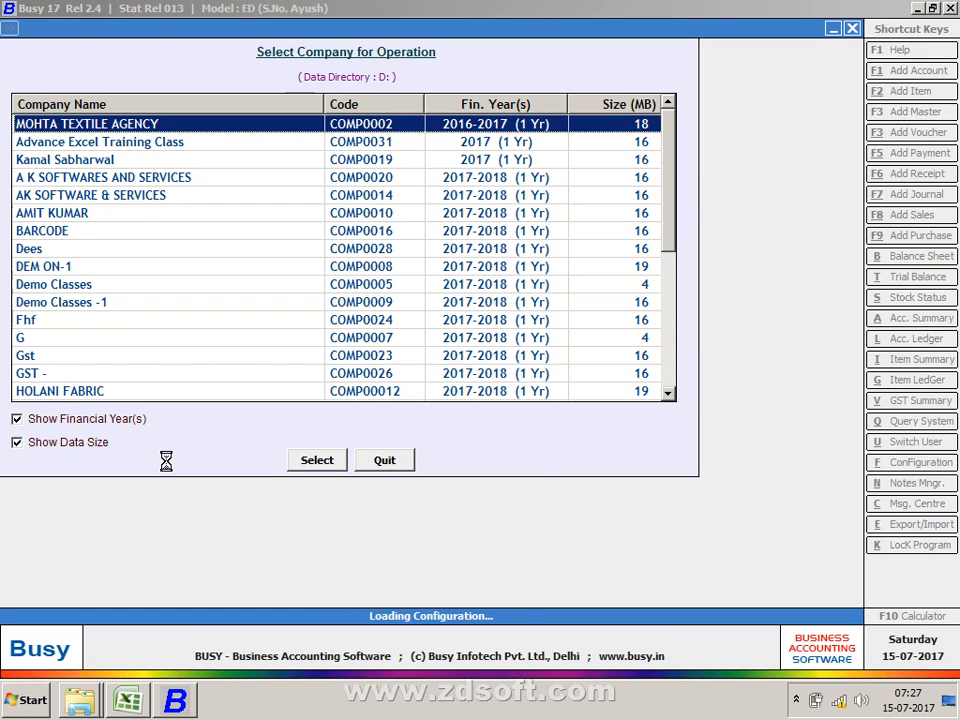
pyautogui.press('Escape')
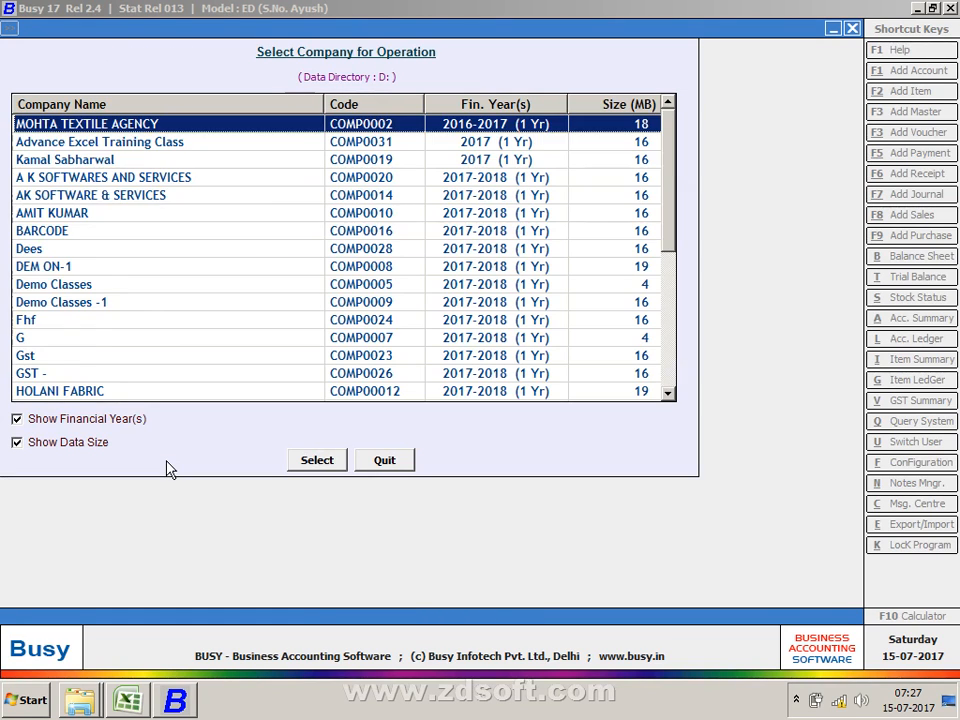
pyautogui.press('s')
pyautogui.press('Return')
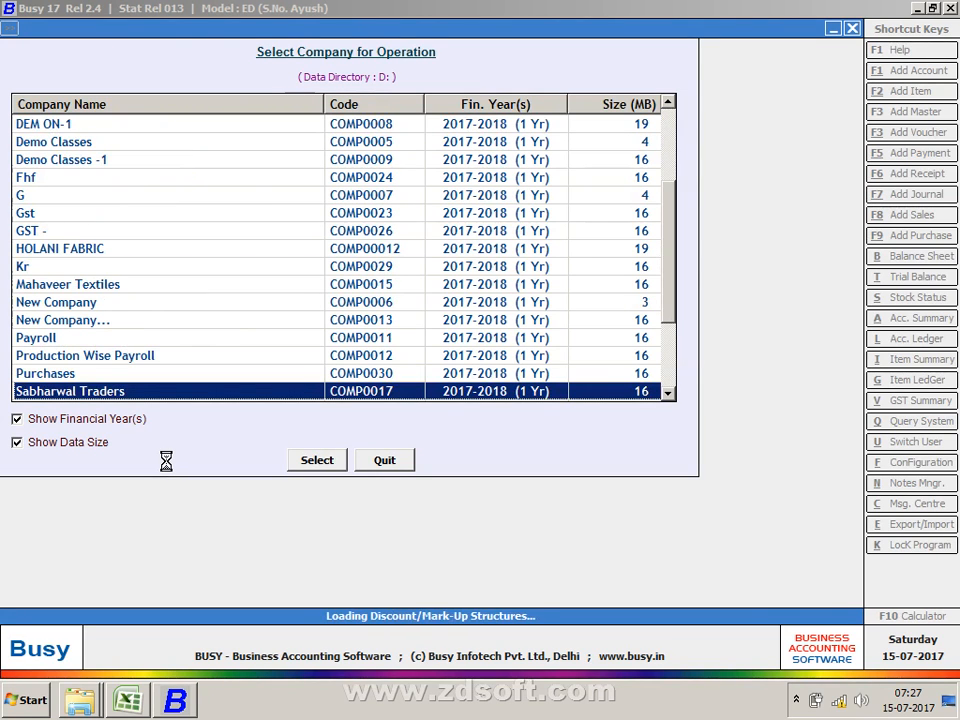
# Sign in to the selected company with the user name, leaving the password blank.
pyautogui.write('S')
pyautogui.press('Return')
pyautogui.press('Return')
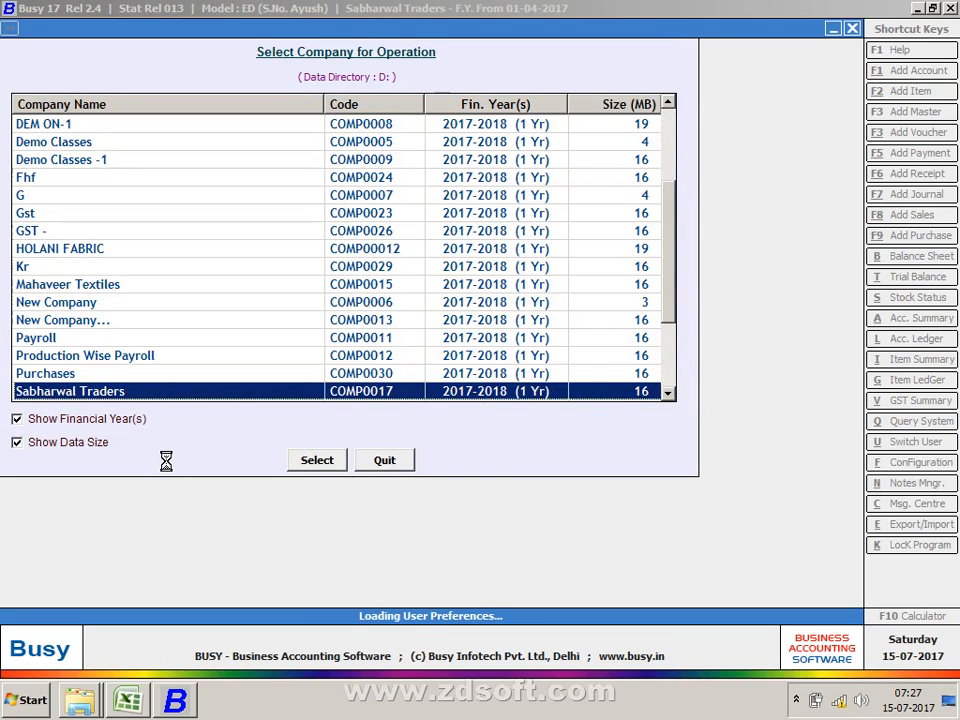
# Open the VAT/GST settings in the Features / Options configuration.
pyautogui.press('Right')
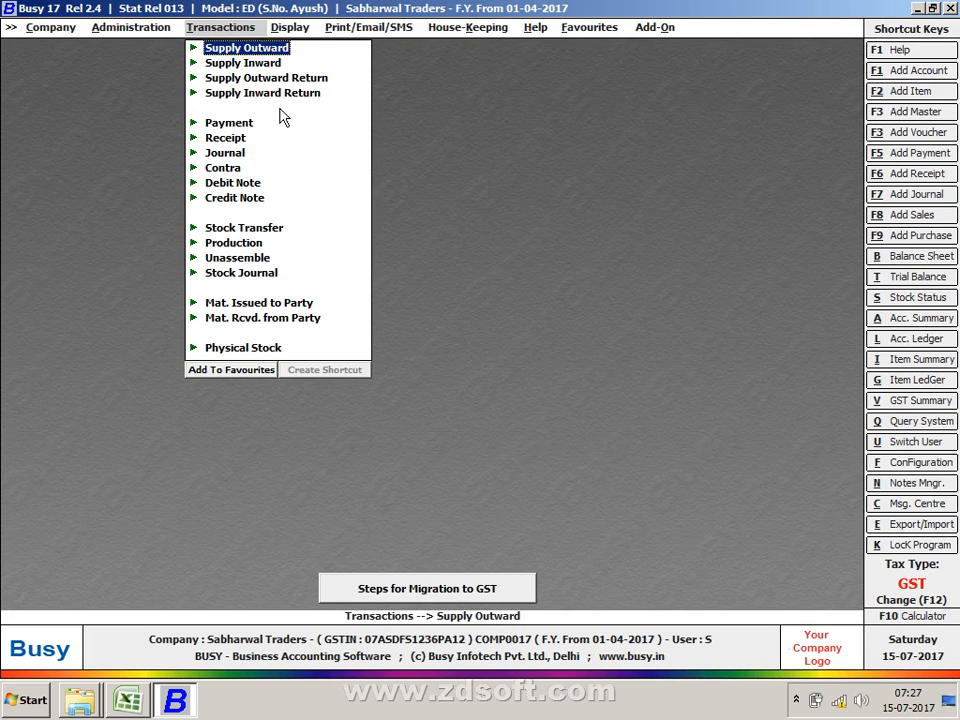
pyautogui.press('Left')
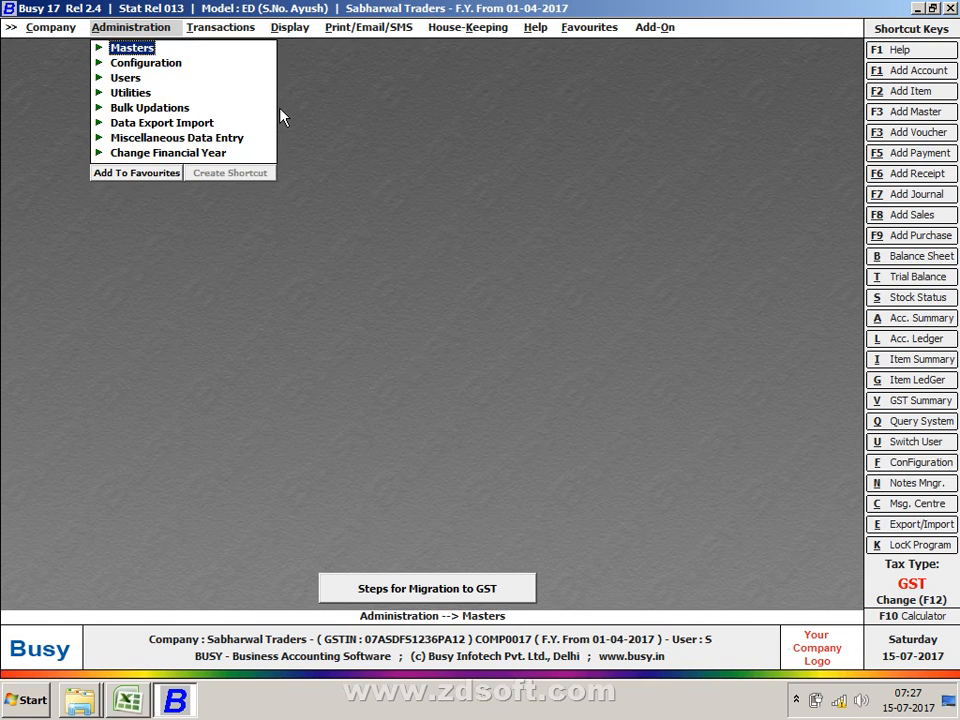
pyautogui.press('Down')
pyautogui.press('Return')
pyautogui.press('Return')
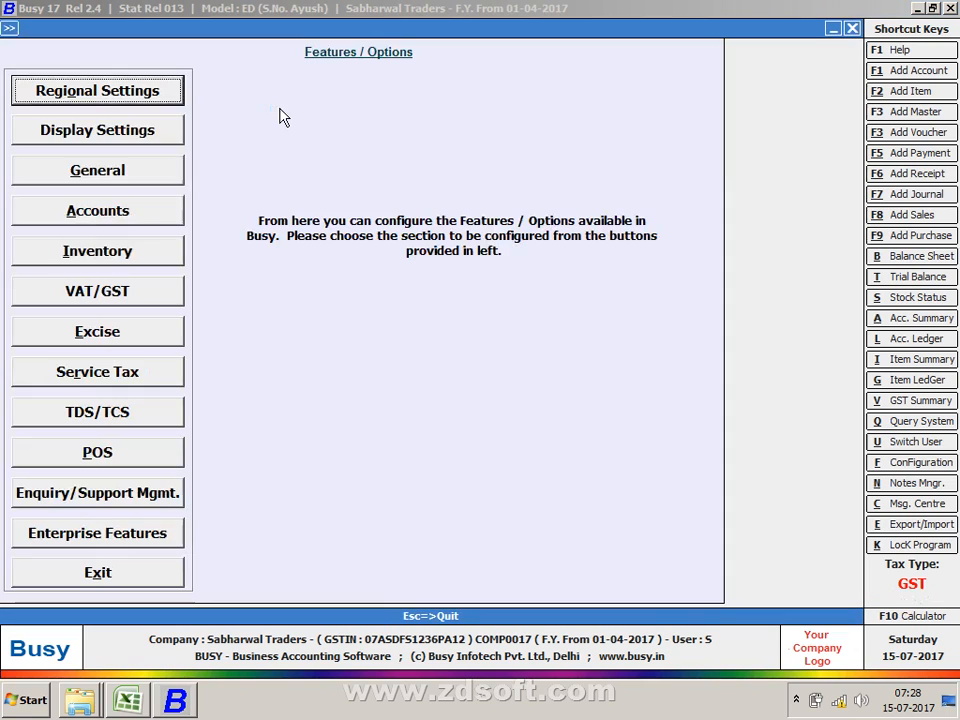
pyautogui.press('Down')
pyautogui.press('Down')
pyautogui.press('Down')
pyautogui.press('Down')
pyautogui.press('Down')
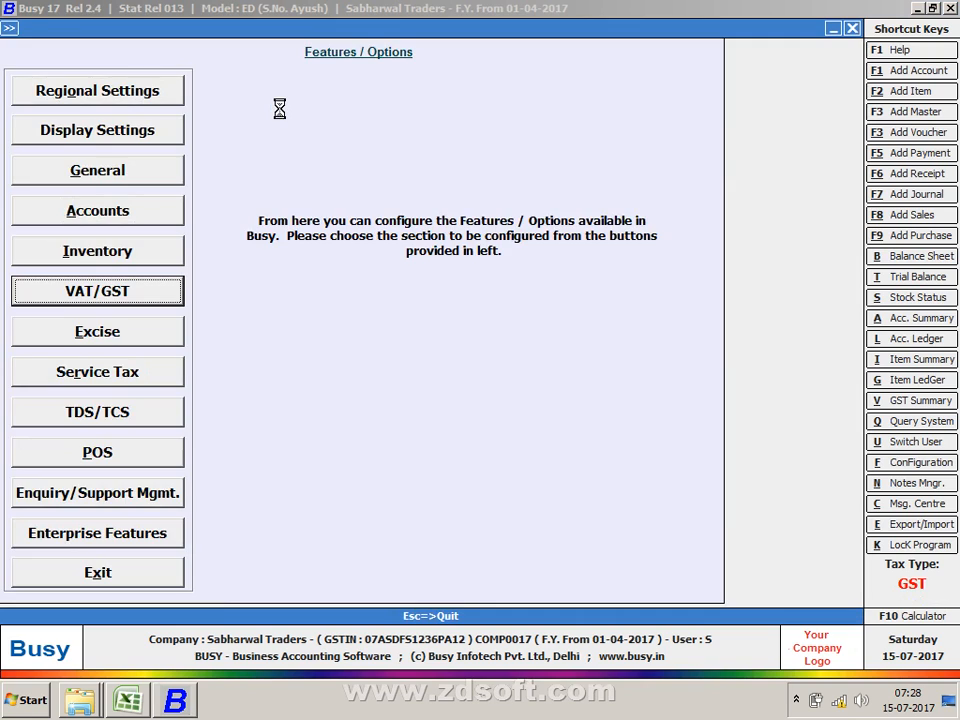
pyautogui.press('Return')
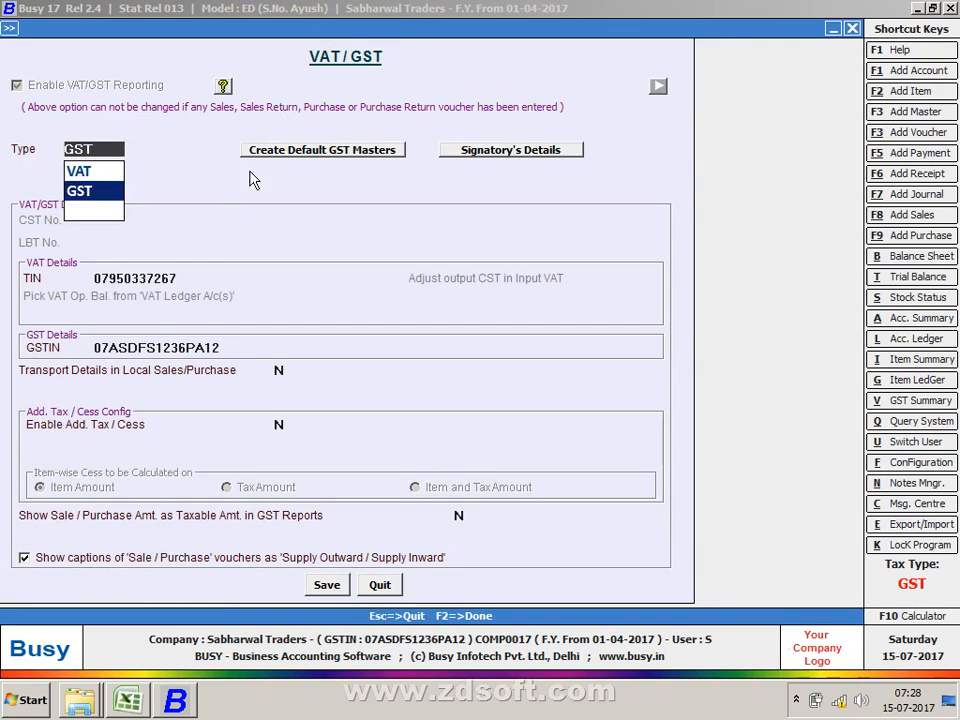
# Disable showing Sale / Purchase voucher captions as Supply Outward / Supply Inward, save, and check the transaction names.
pyautogui.click(84, 563)
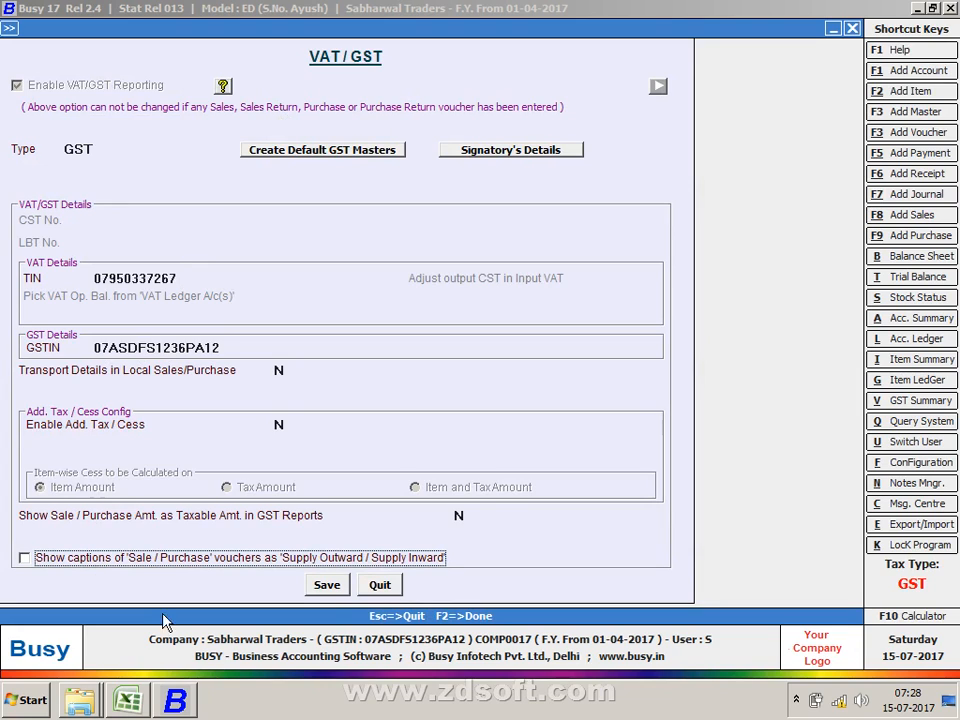
pyautogui.click(338, 588)
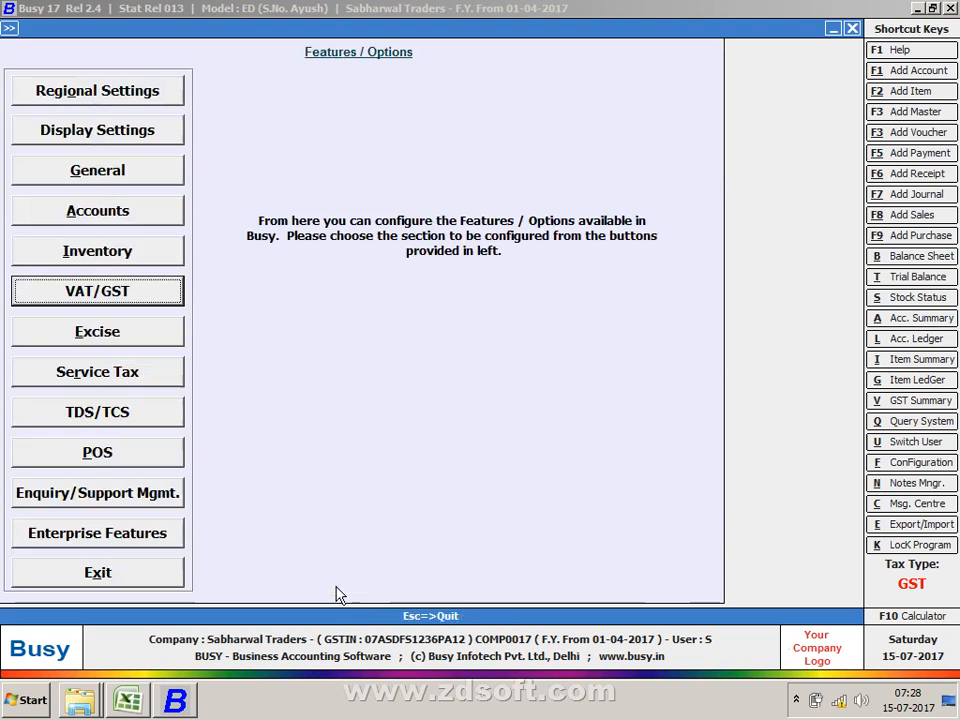
pyautogui.press('Escape')
pyautogui.press('Right')
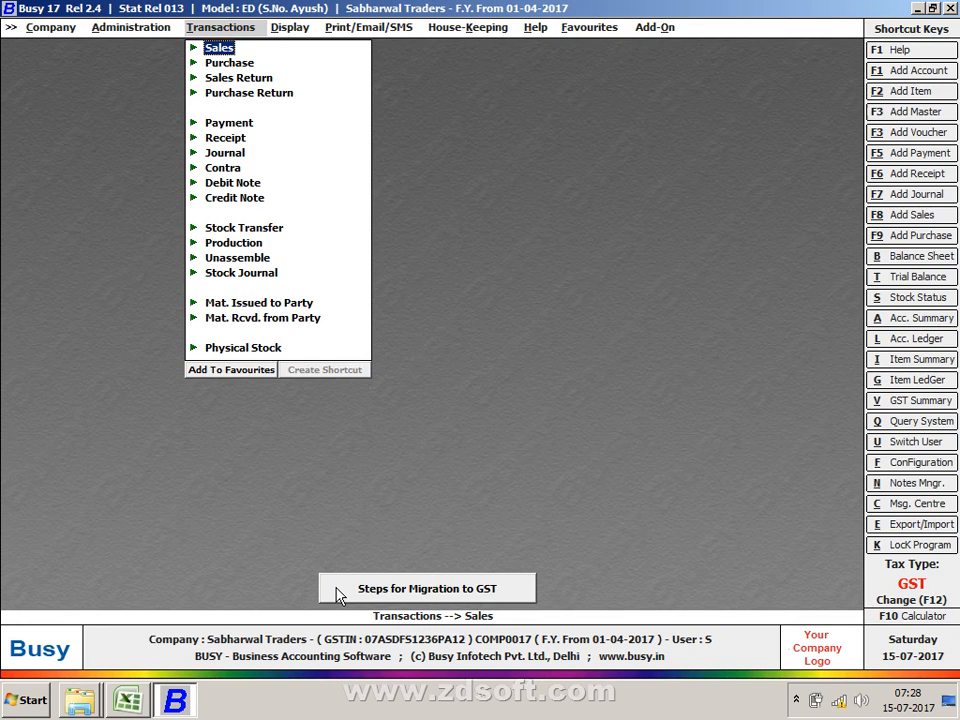
# Open the Steps for Migration to GST form and enable hiding its button from the main screen.
pyautogui.click(337, 592)
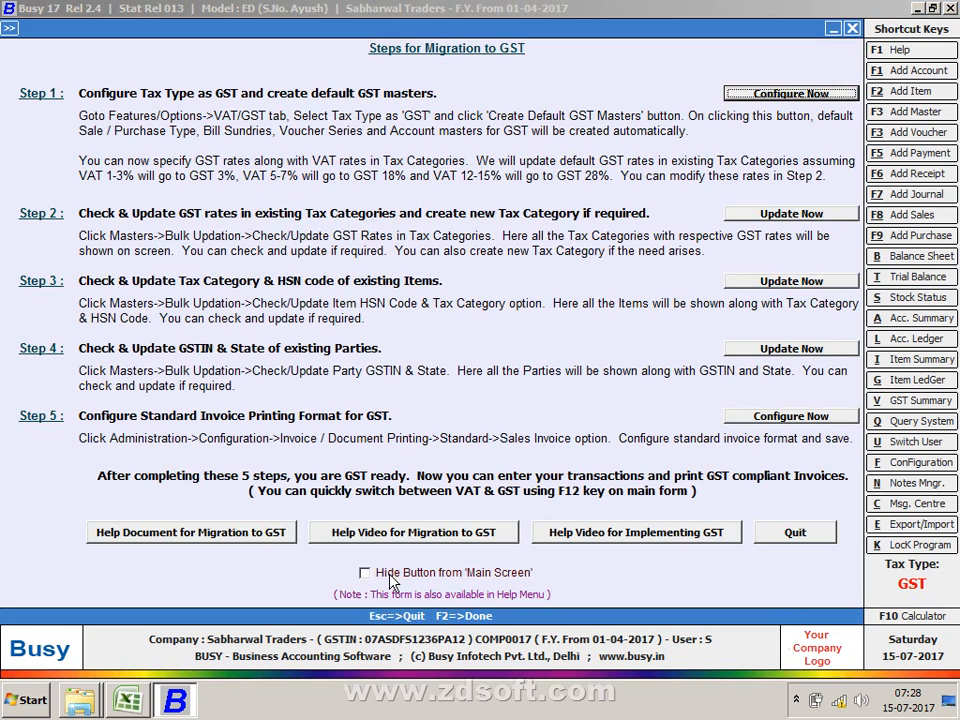
pyautogui.click(392, 578)
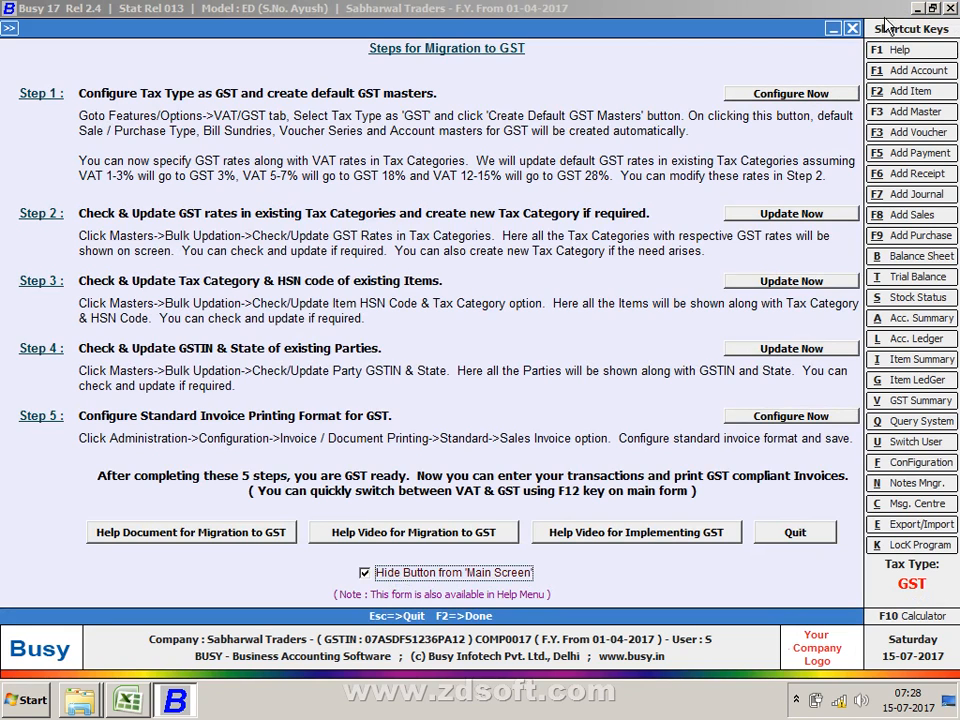
# Try again to hide the Steps for Migration to GST button from the main screen, then close the form.
pyautogui.click(852, 28)
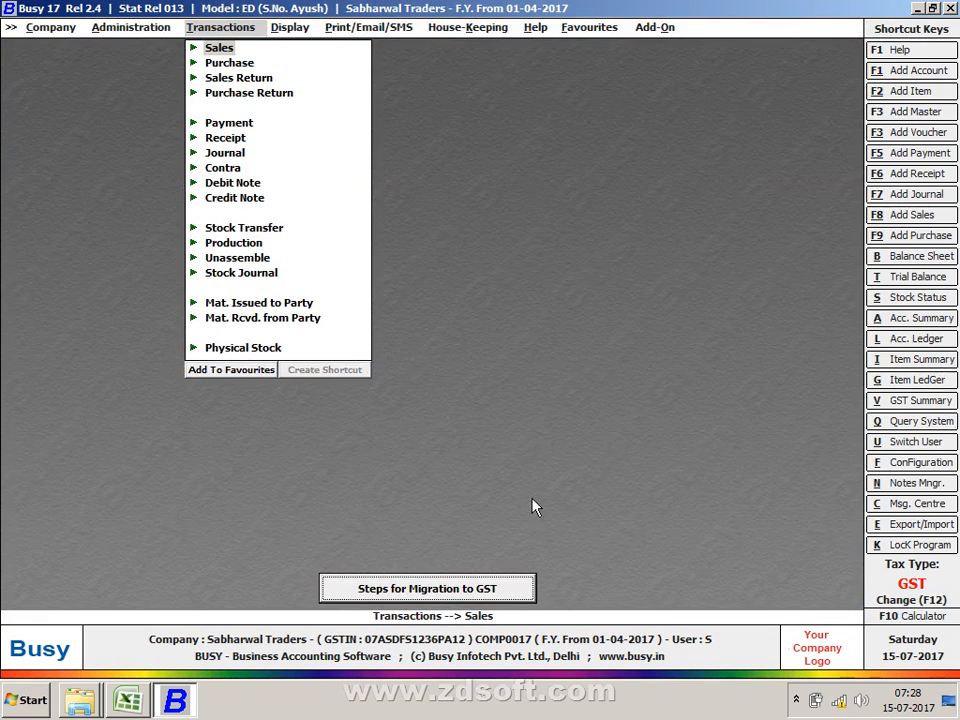
pyautogui.click(469, 592)
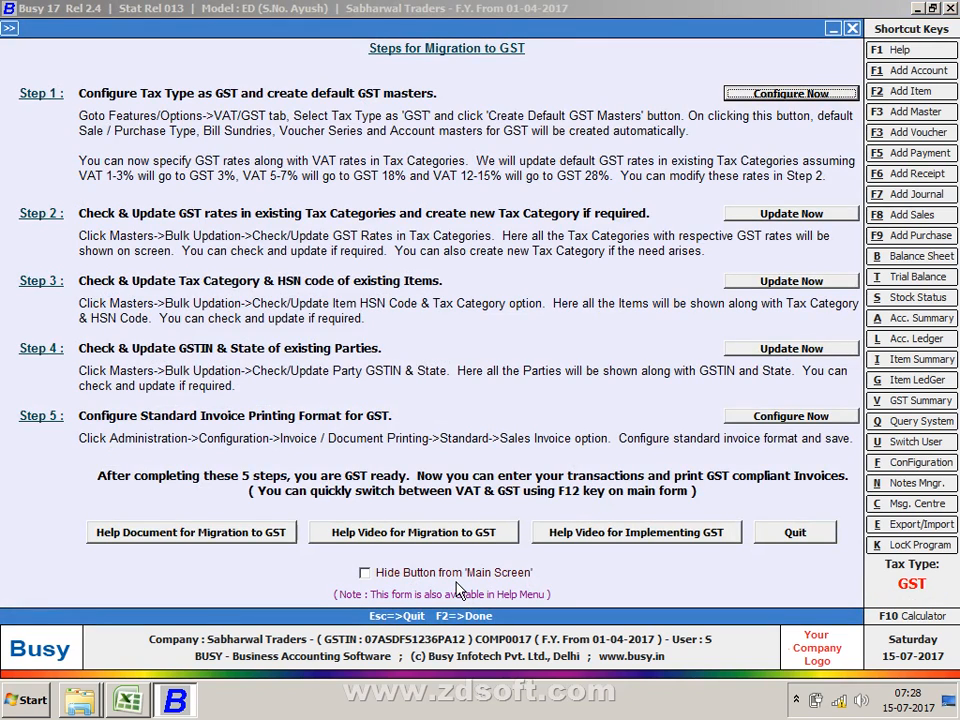
pyautogui.click(457, 580)
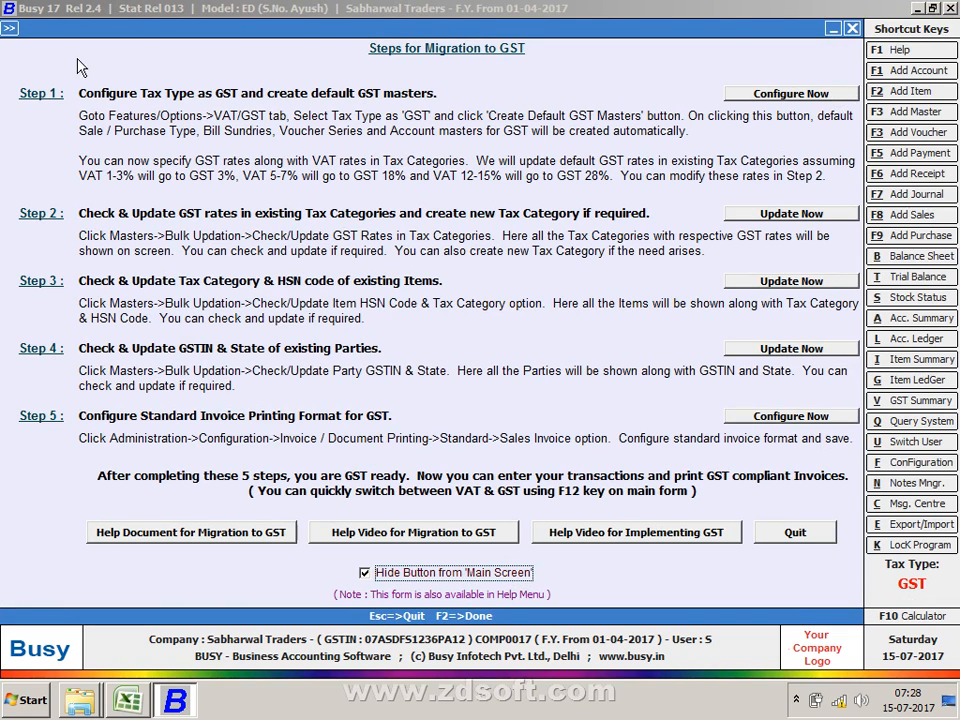
pyautogui.click(852, 28)
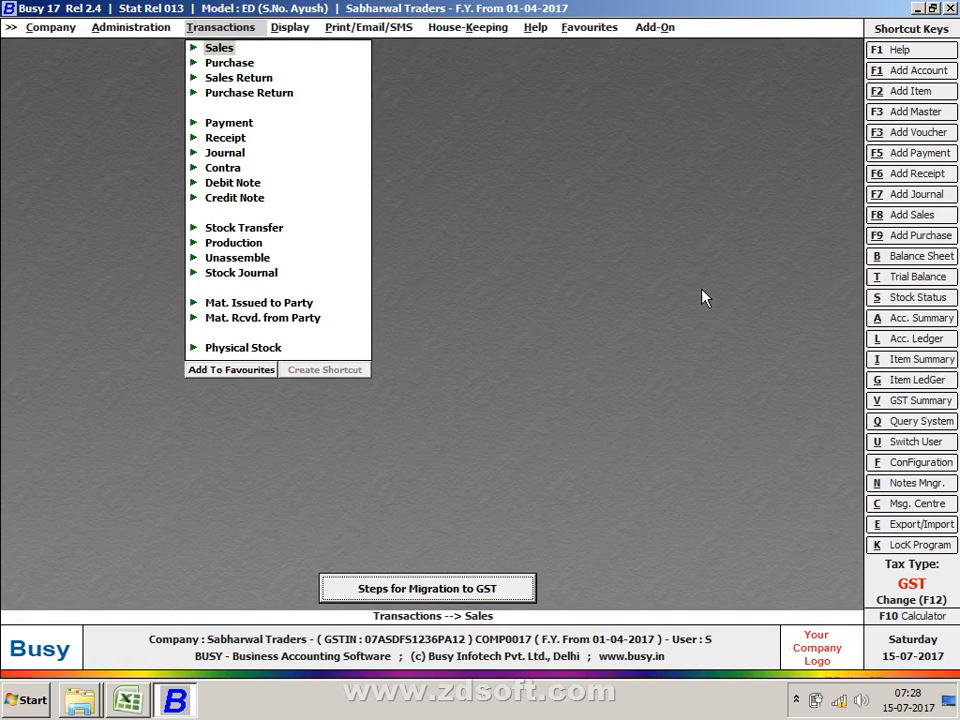
# Close the current company and reopen Sabharwal Traders (COMP0017) with the prefilled sign-in.
pyautogui.press('Escape')
pyautogui.press('Escape')
pyautogui.press('Return')
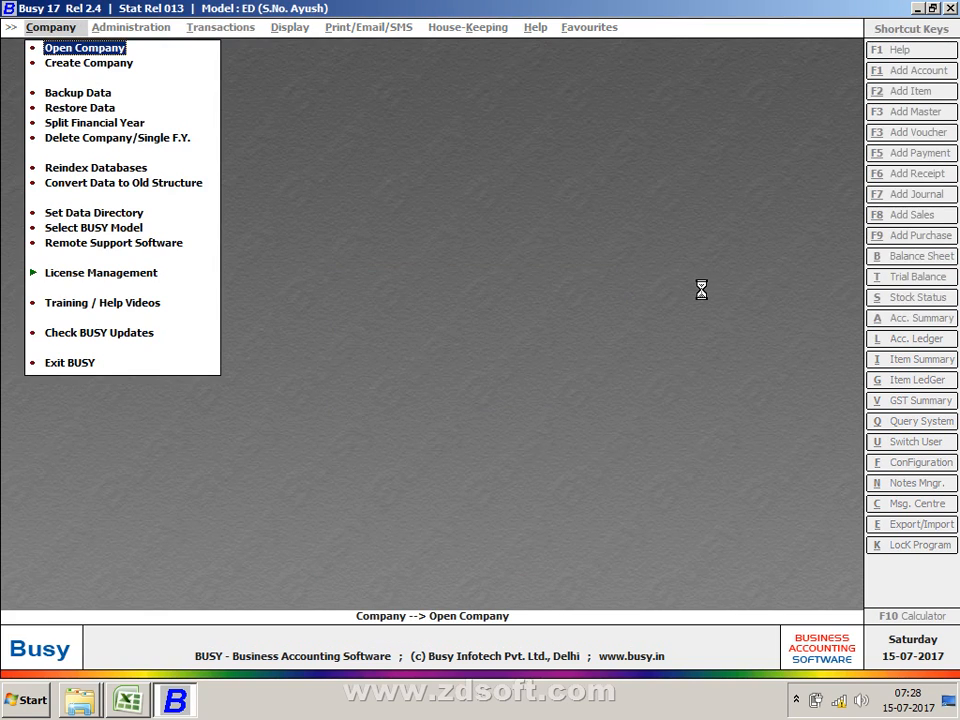
pyautogui.press('Return')
pyautogui.press('Return')
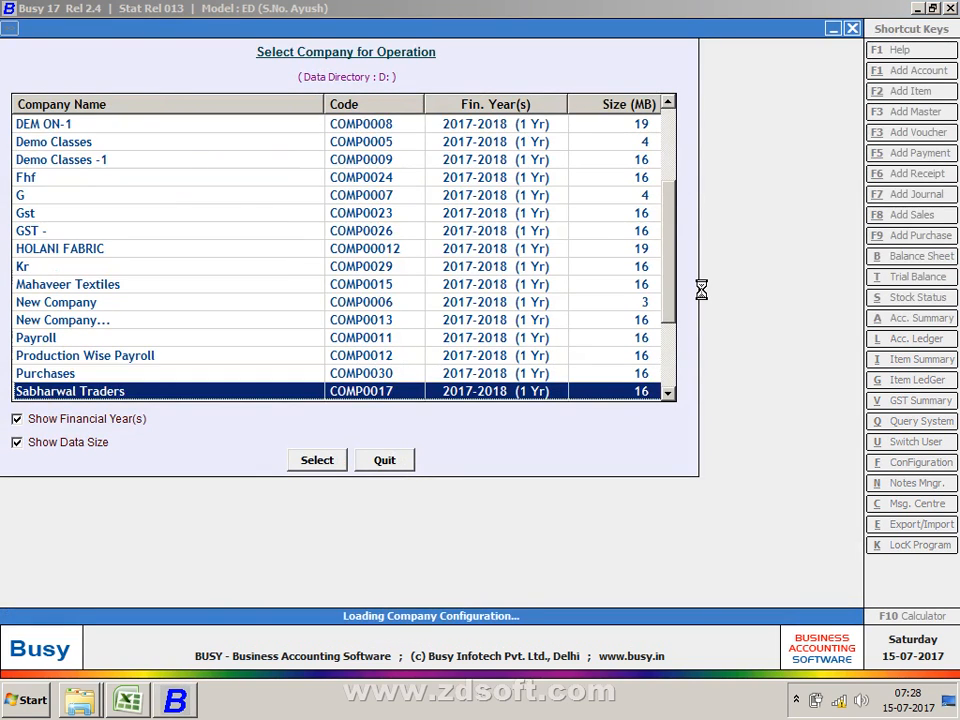
pyautogui.press('F2')
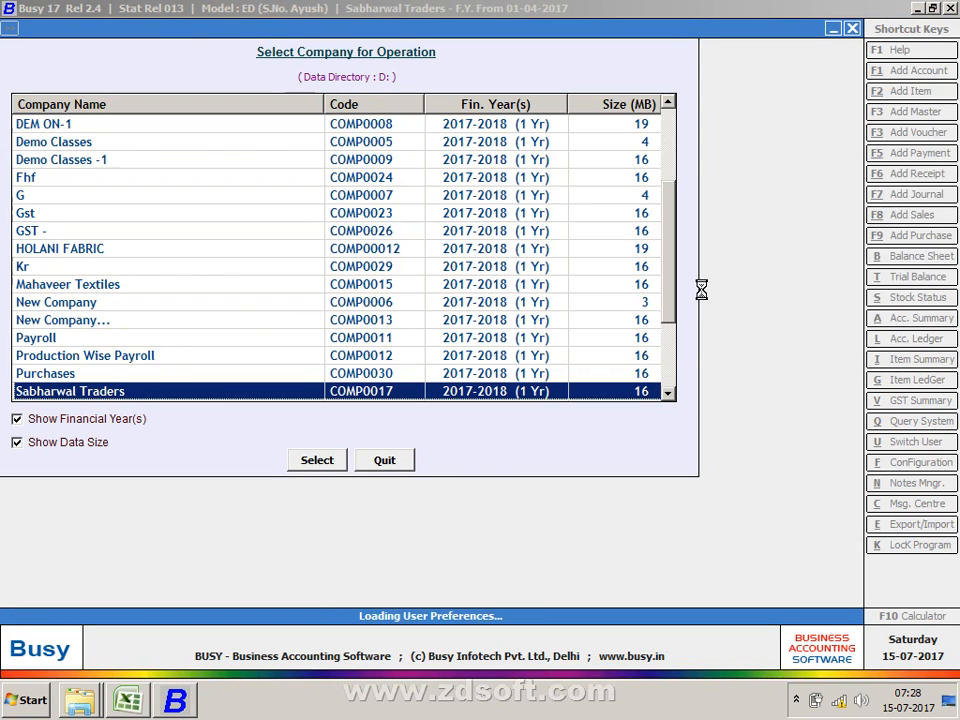
# Start adding a new purchase voucher in the Main series.
pyautogui.press('Right')
pyautogui.press('Right')
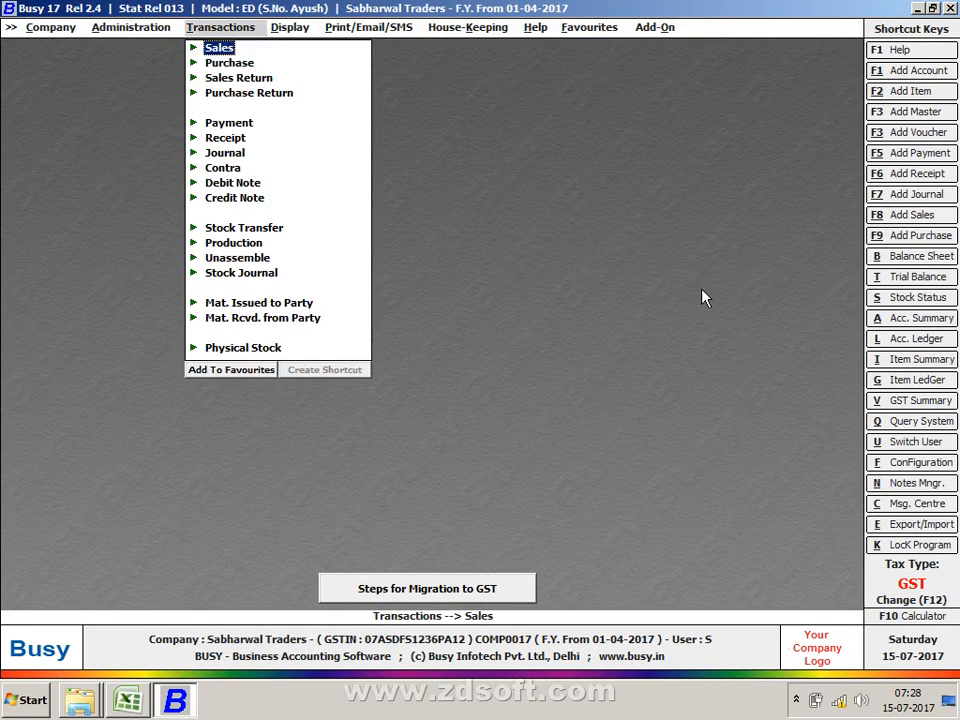
pyautogui.press('Down')
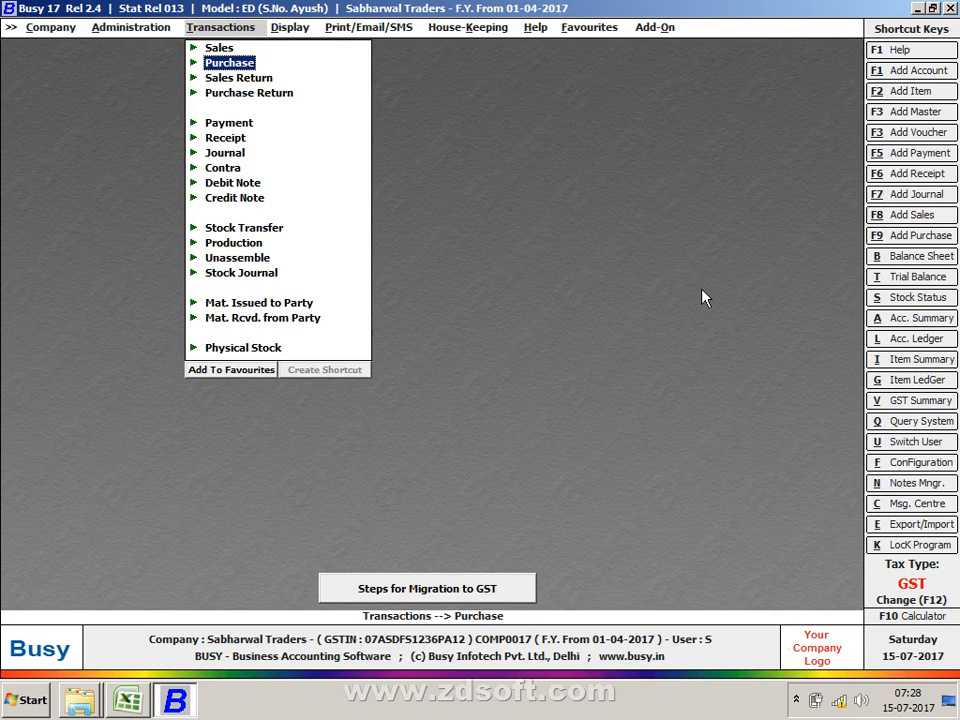
pyautogui.press('Return')
pyautogui.press('Return')
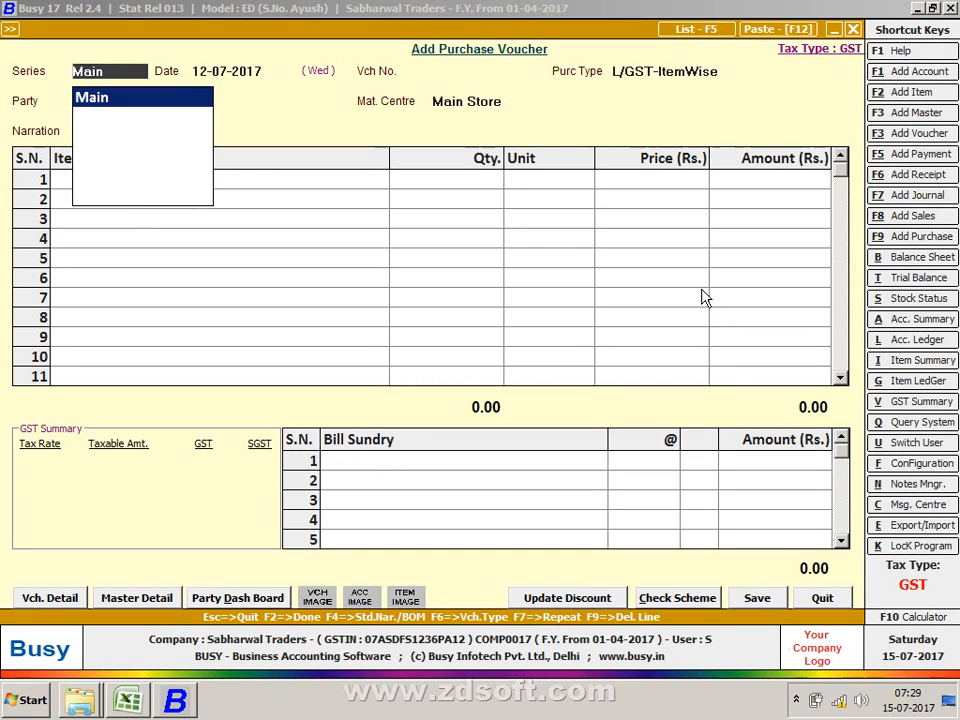
pyautogui.press('Return')
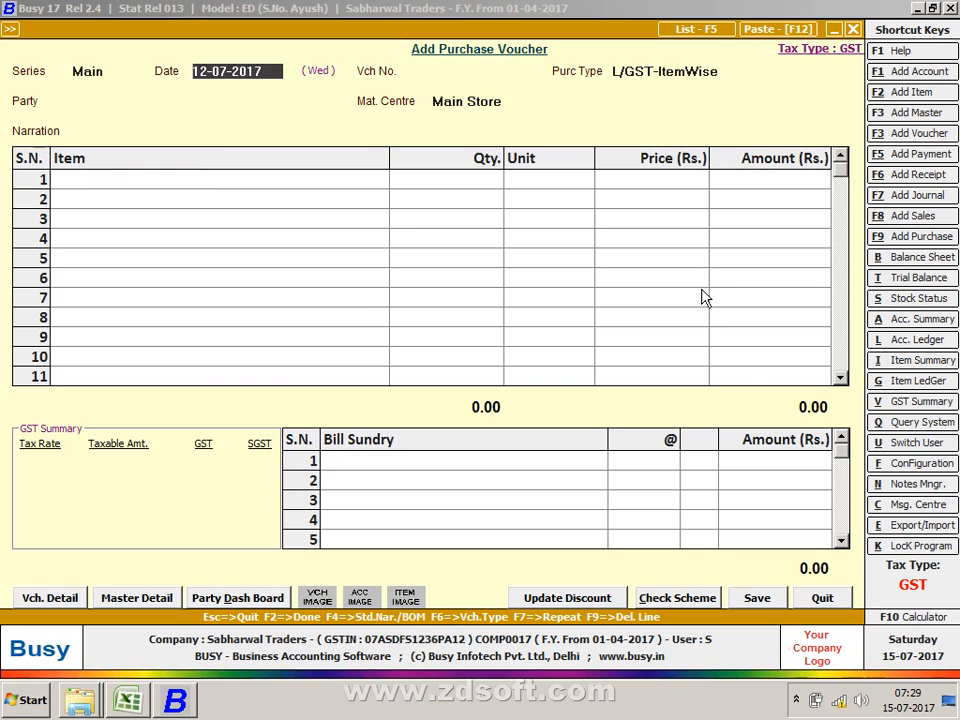
# Try to date the purchase voucher 01-04-2017.
pyautogui.write('1-4-7')
pyautogui.press('Return')
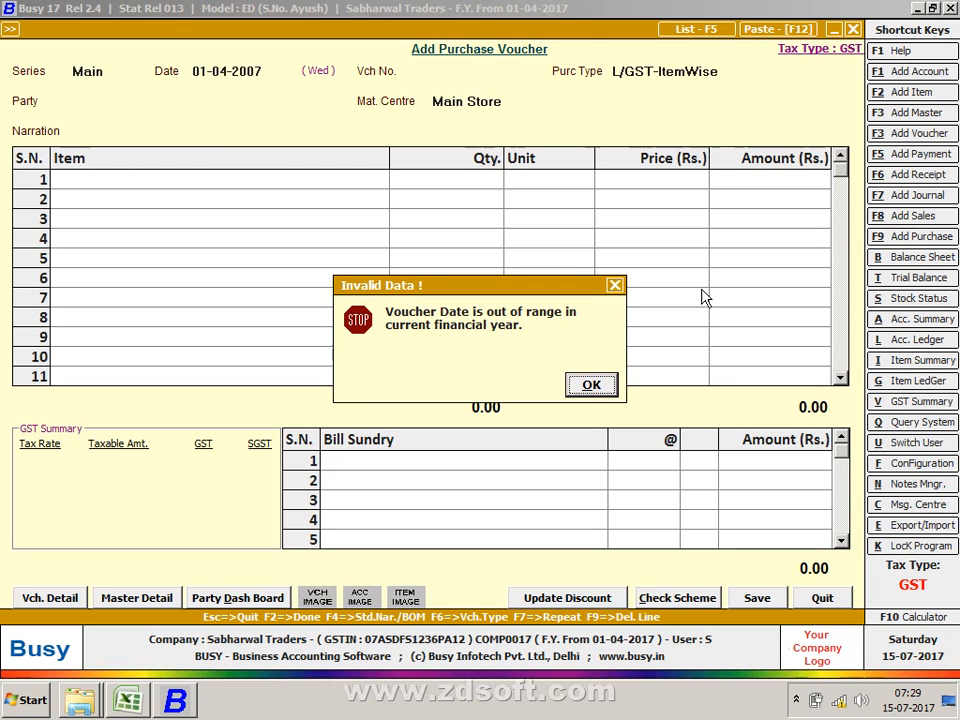
pyautogui.press('Return')
pyautogui.write('1-04-201')
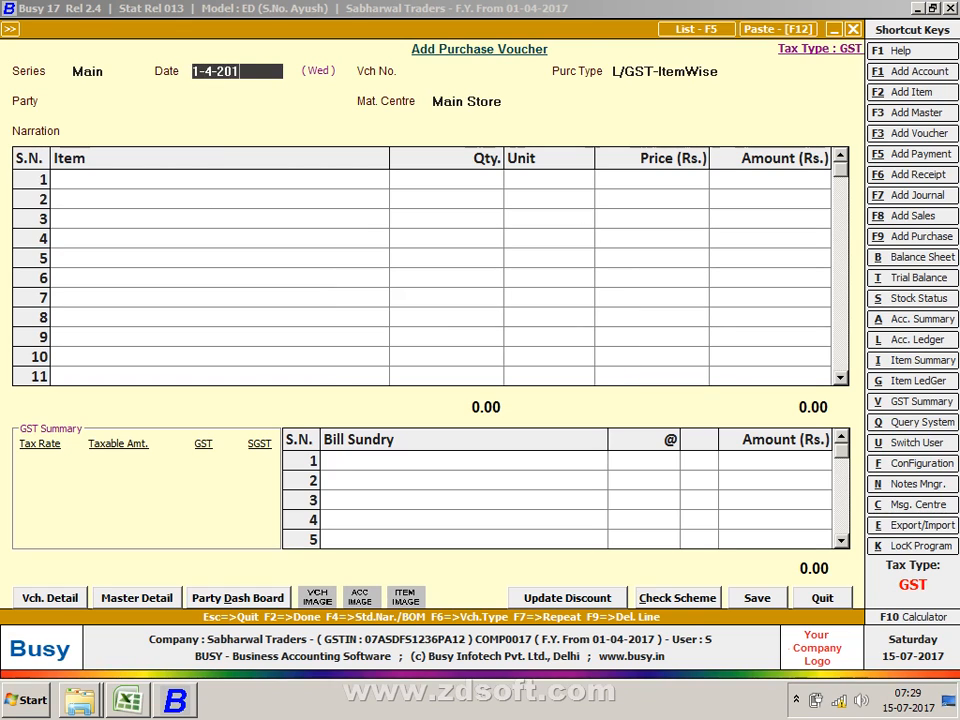
pyautogui.write('7')
pyautogui.press('Return')
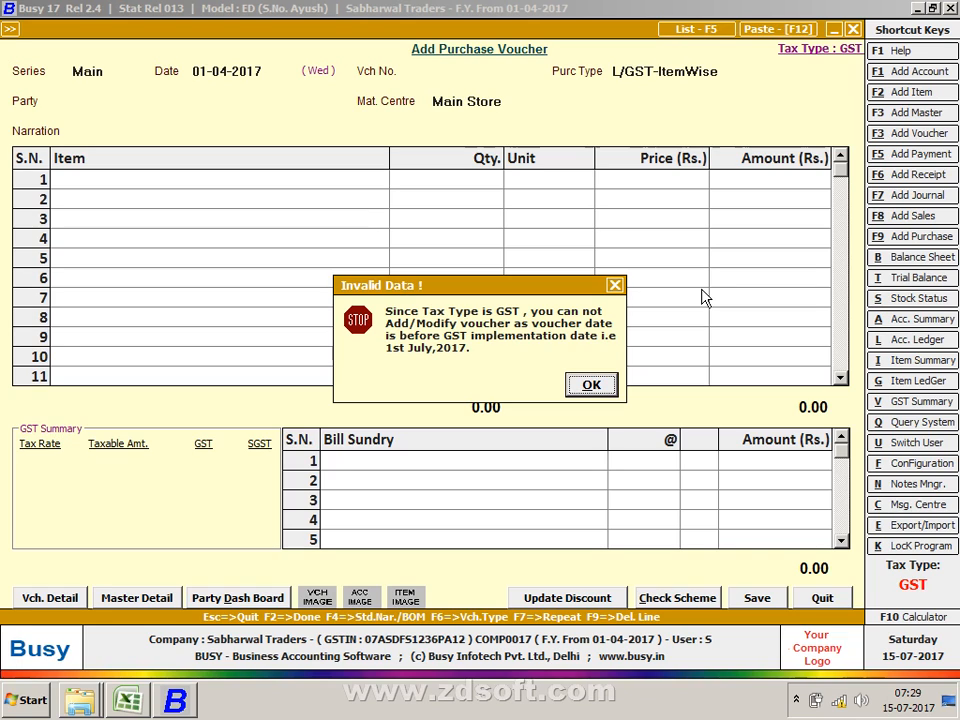
pyautogui.press('Return')
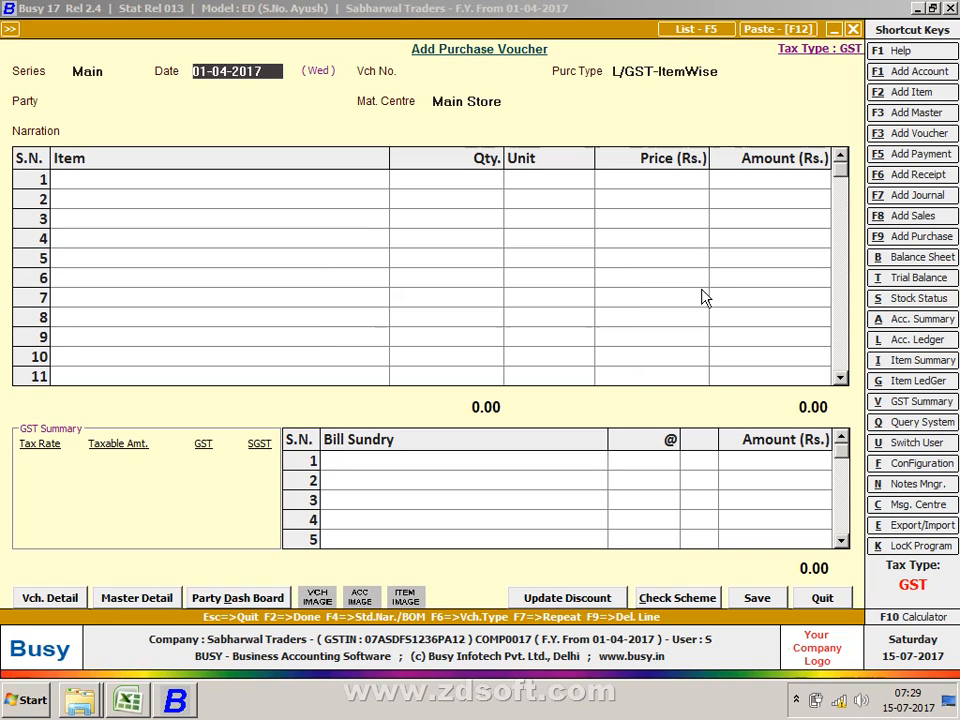
# Date the purchase voucher 01-07-2017 and set its voucher number to 136.
pyautogui.write('1-7')
pyautogui.press('Return')
pyautogui.write('12')
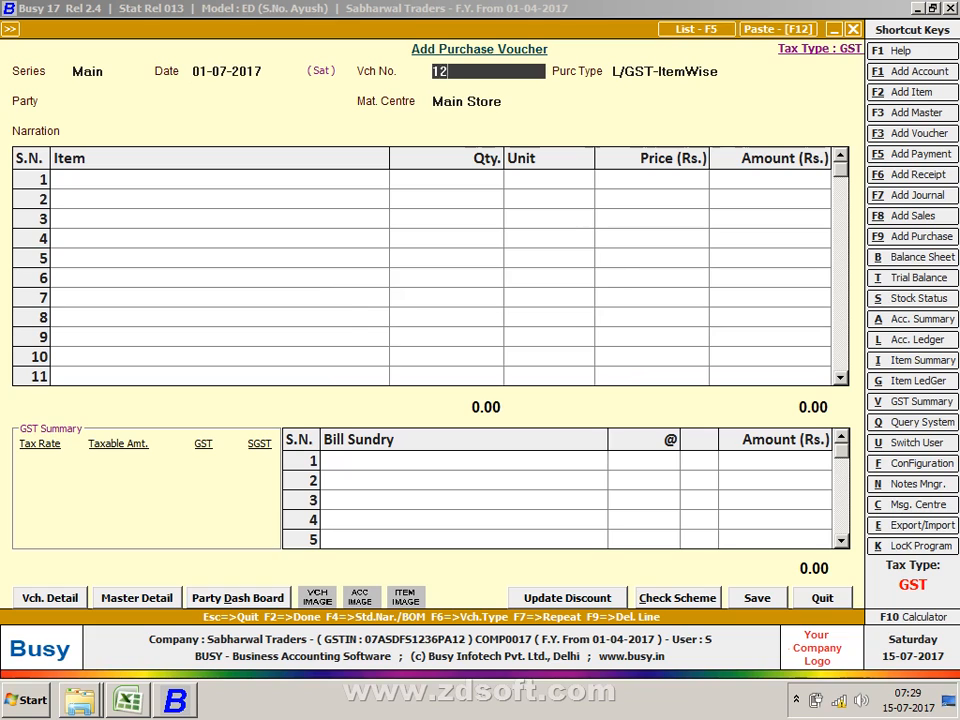
pyautogui.press('Return')
pyautogui.press('n')
pyautogui.press('BackSpace')
pyautogui.write('36')
pyautogui.press('Return')
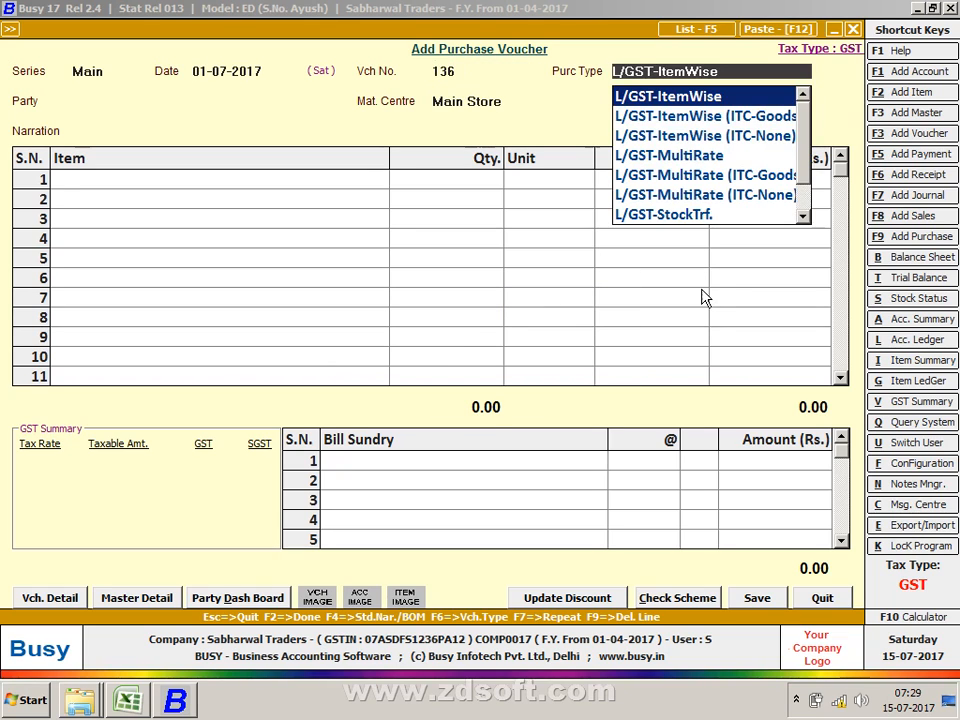
# Set the voucher's purchase type to L/GST-Unreg.
pyautogui.press('Down')
pyautogui.press('Down')
pyautogui.press('Down')
pyautogui.press('Down')
pyautogui.press('Down')
pyautogui.press('Down')
pyautogui.press('Down')
pyautogui.press('Down')
pyautogui.press('Down')
pyautogui.press('Down')
pyautogui.press('Down')
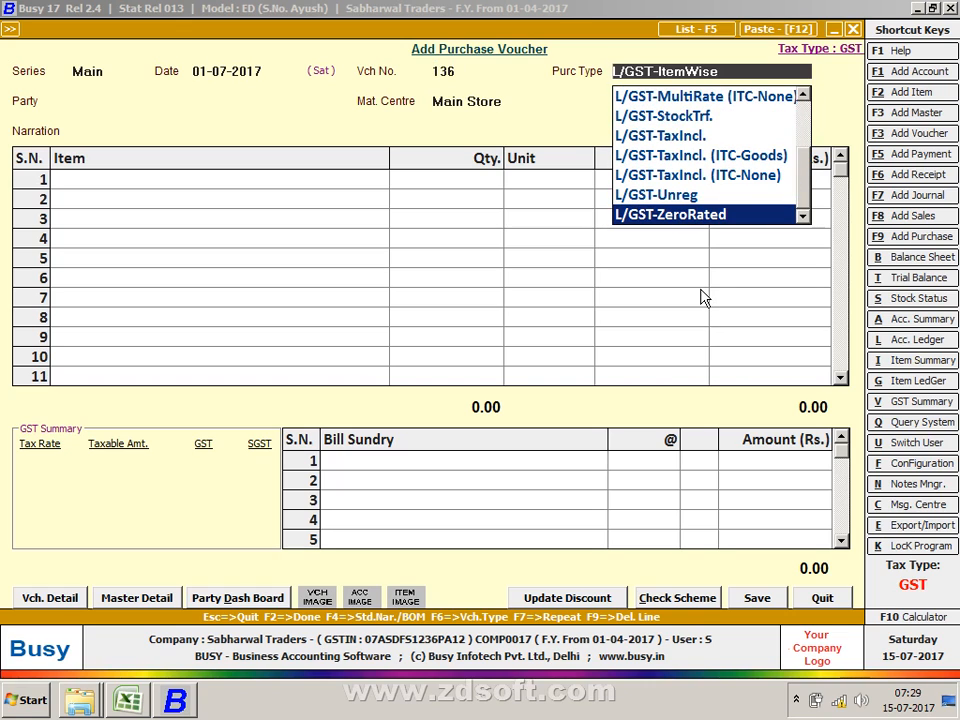
pyautogui.press('Up')
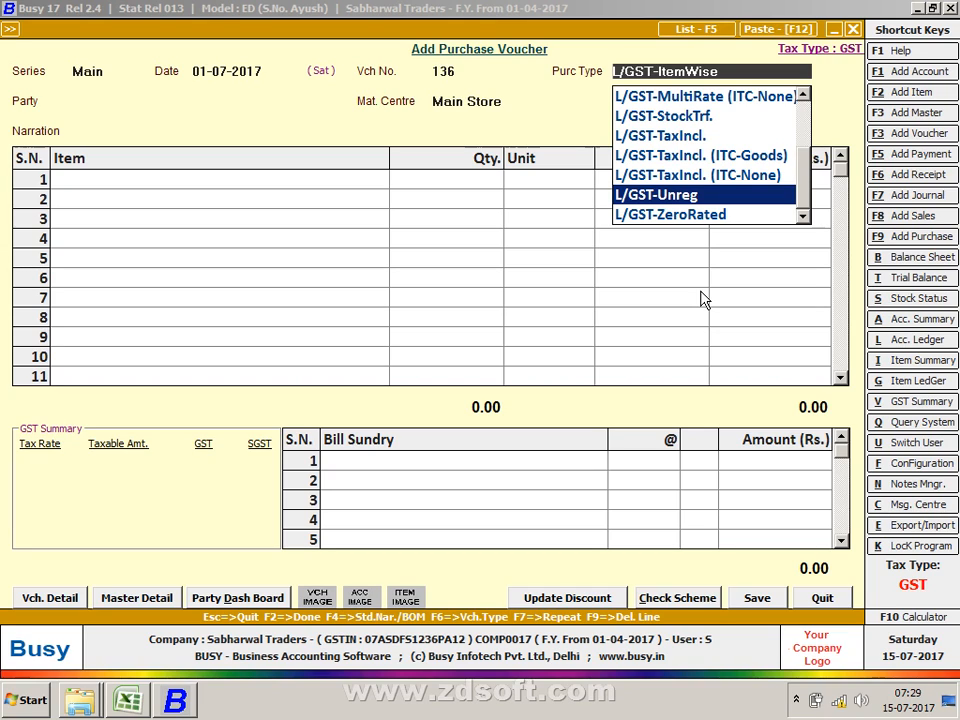
pyautogui.press('Return')
pyautogui.press('Up')
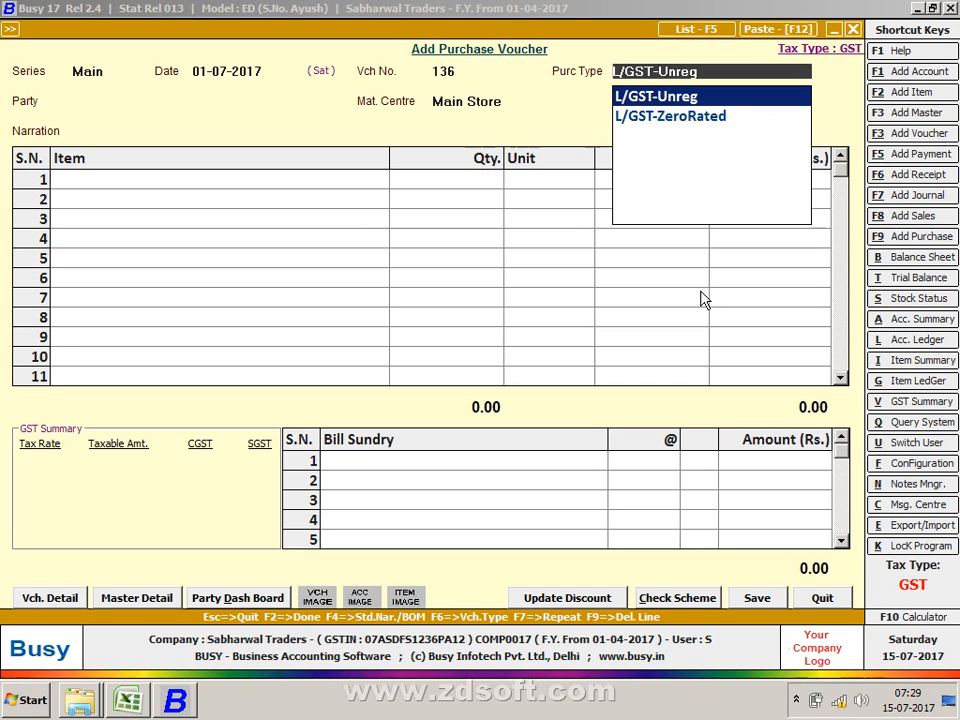
# Open the L/GST-Unreg purchase type master, review its ITC eligibility options, keep None, and save the master.
pyautogui.press('Return')
pyautogui.press('Up')
pyautogui.hotkey('ctrl', 'Return')
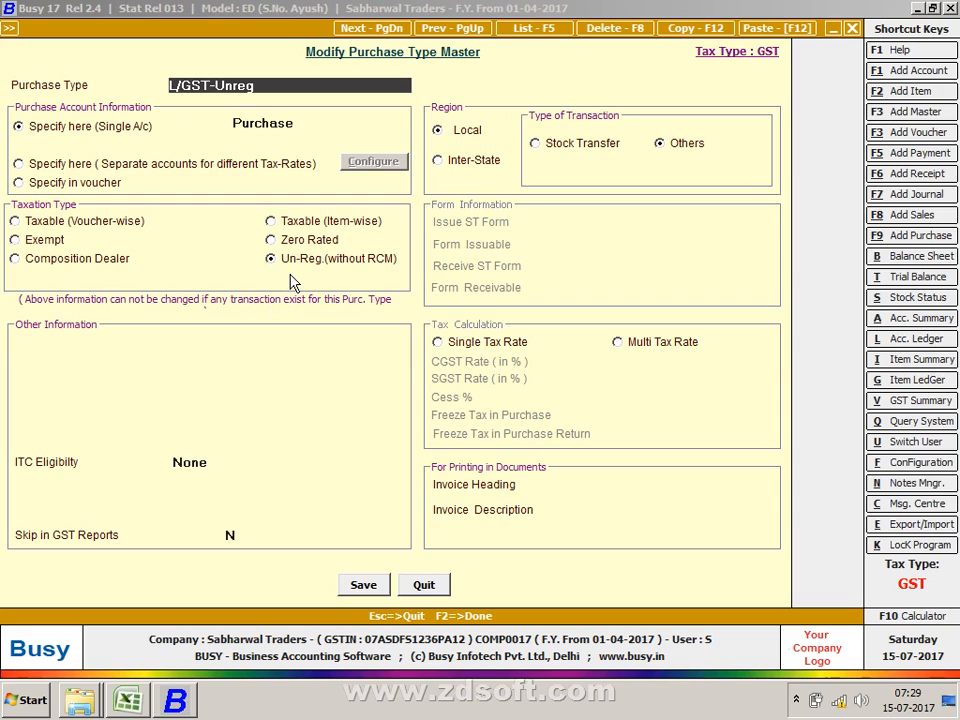
pyautogui.click(215, 464)
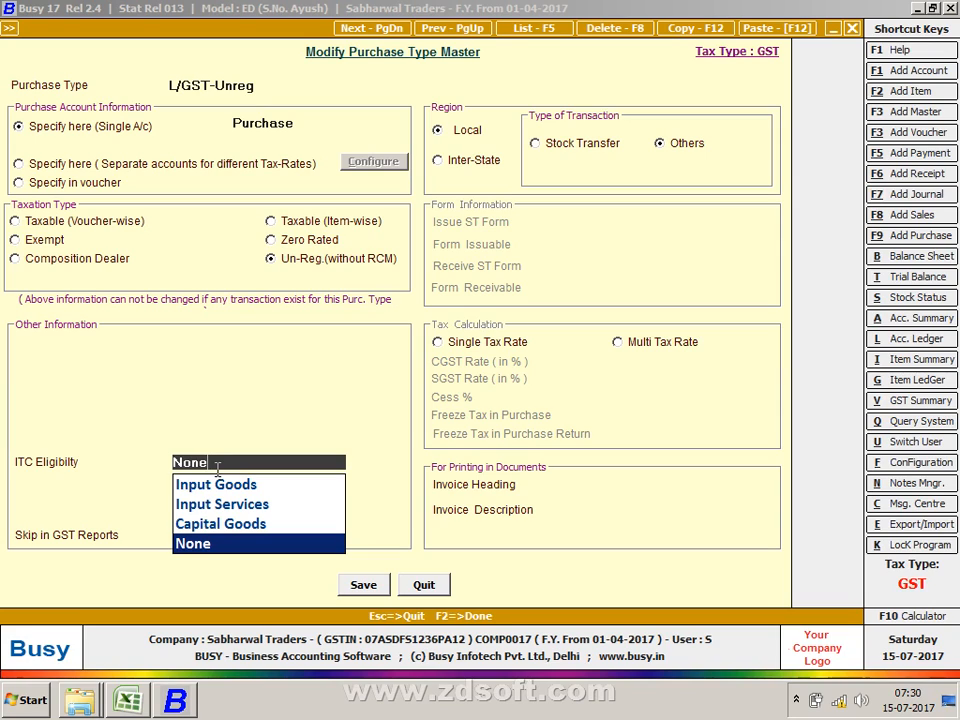
pyautogui.press('Return')
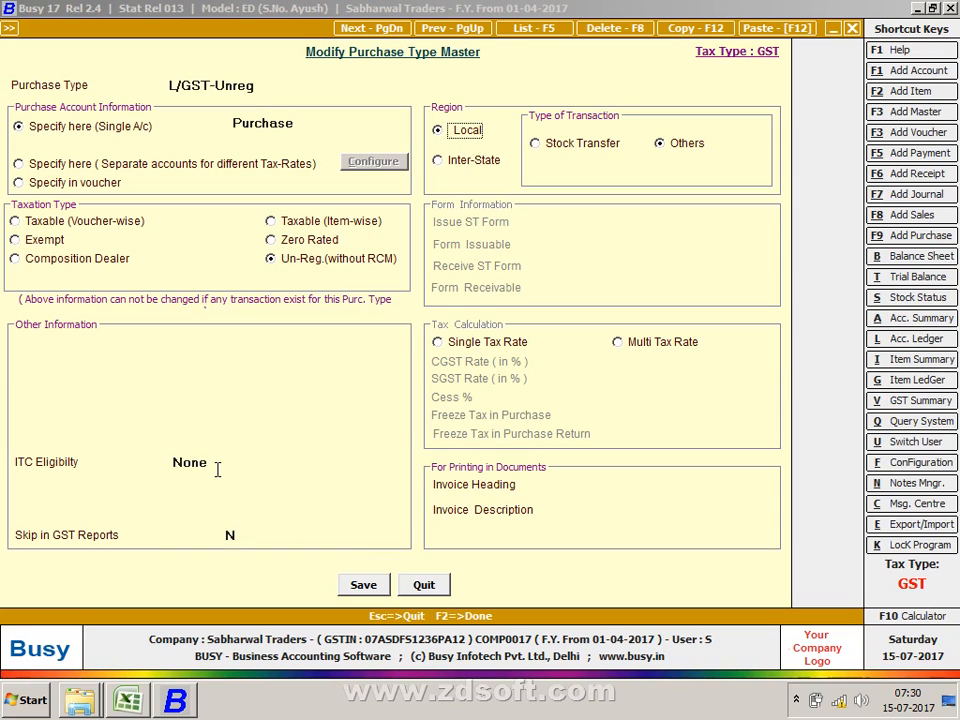
pyautogui.press('Return')
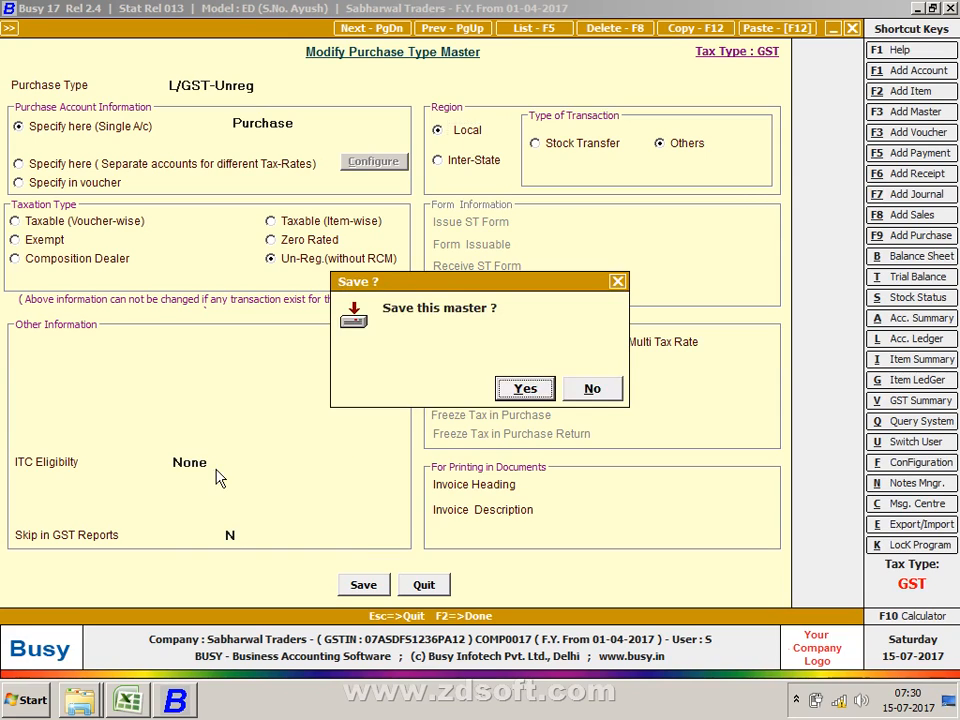
pyautogui.press('Return')
pyautogui.press('Return')
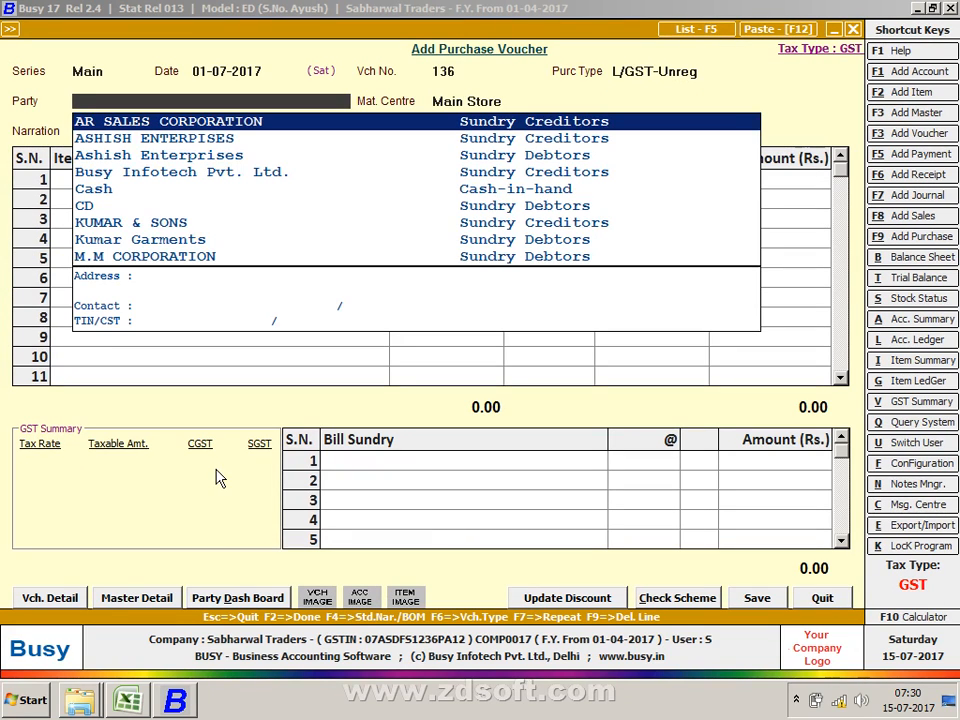
# Select AR SALES CORPORATION as the party and Main Store as the material centre, leaving the narration blank.
pyautogui.press('Return')
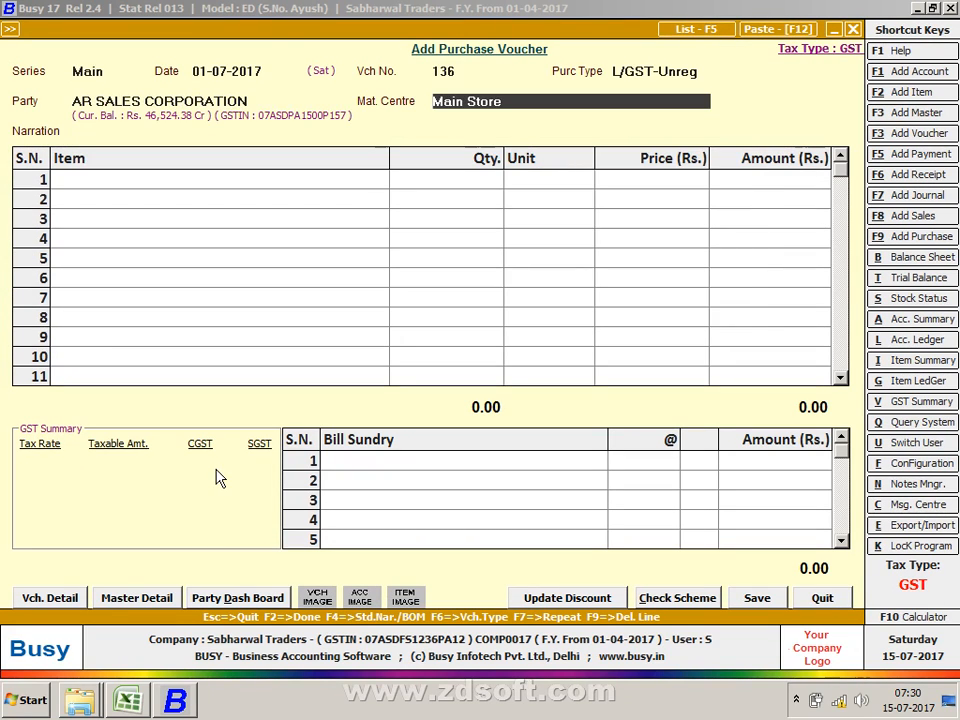
pyautogui.press('Return')
pyautogui.press('Return')
# Add the item 10NO TONI ZIP with a quantity of 10 Pcs. at a price of 300.00.
pyautogui.press('Return')
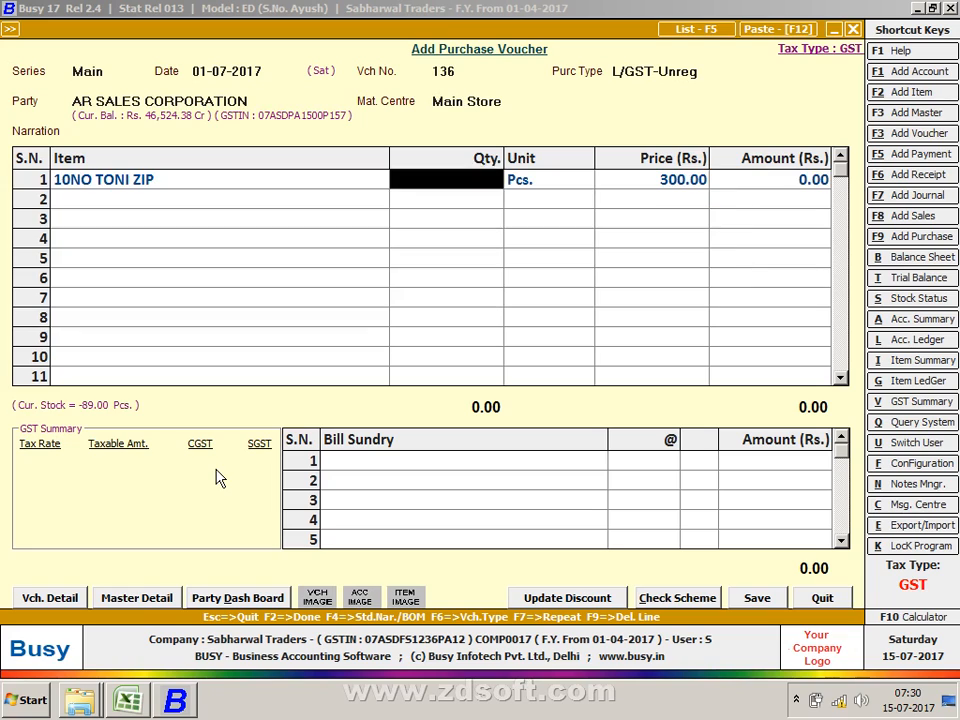
pyautogui.write('10')
pyautogui.press('Return')
pyautogui.press('Return')
pyautogui.press('Return')
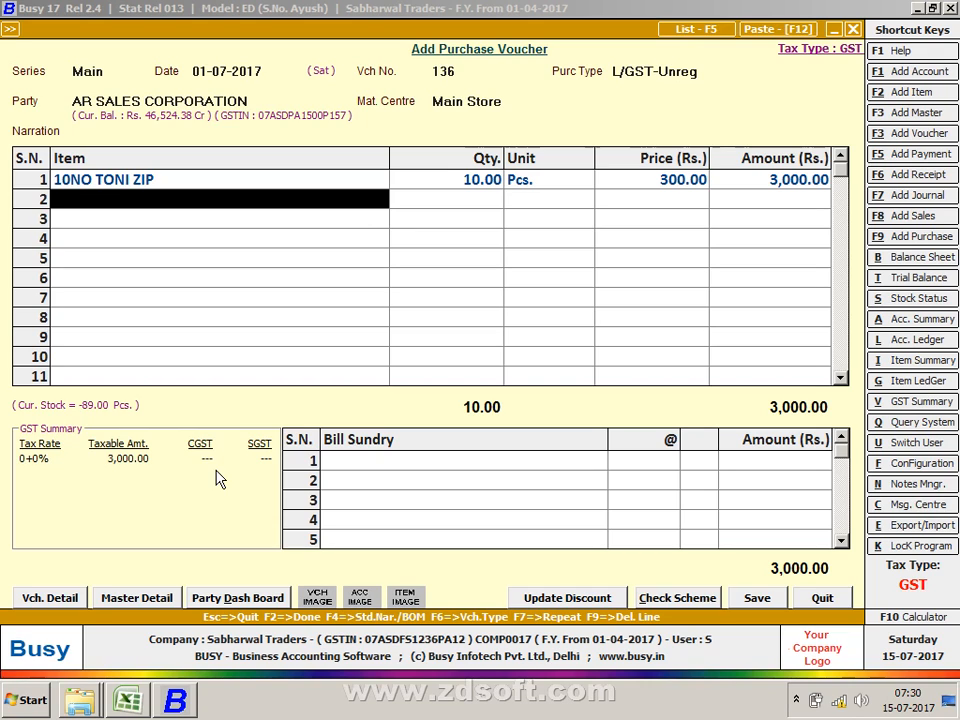
pyautogui.press('Return')
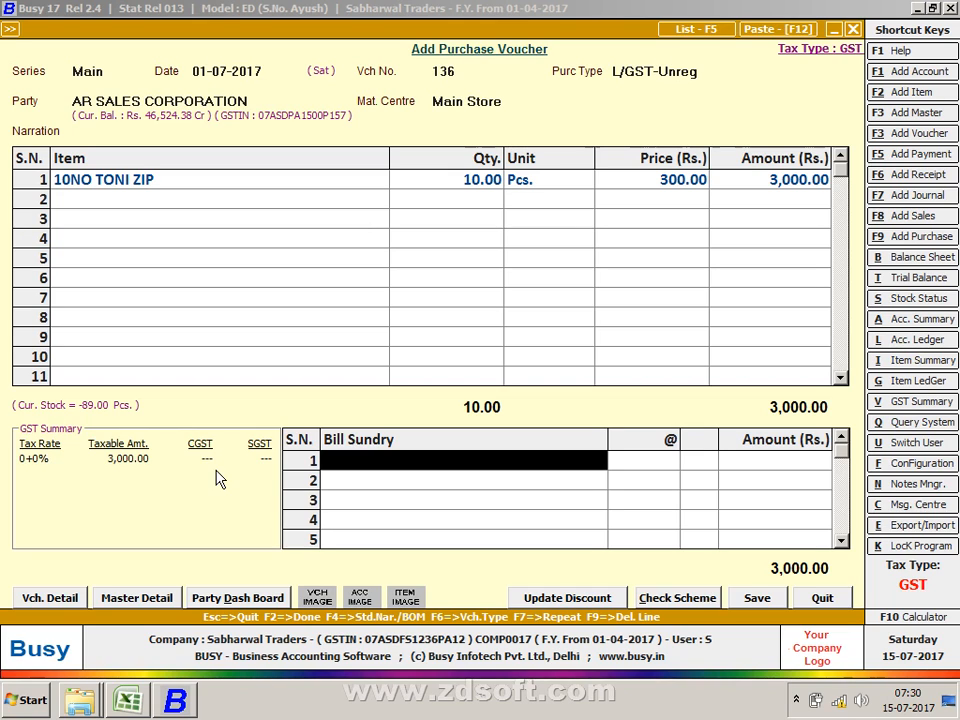
# Add CGST and SGST bill sundries at 2.5% each and compare their amounts.
pyautogui.write('cg')
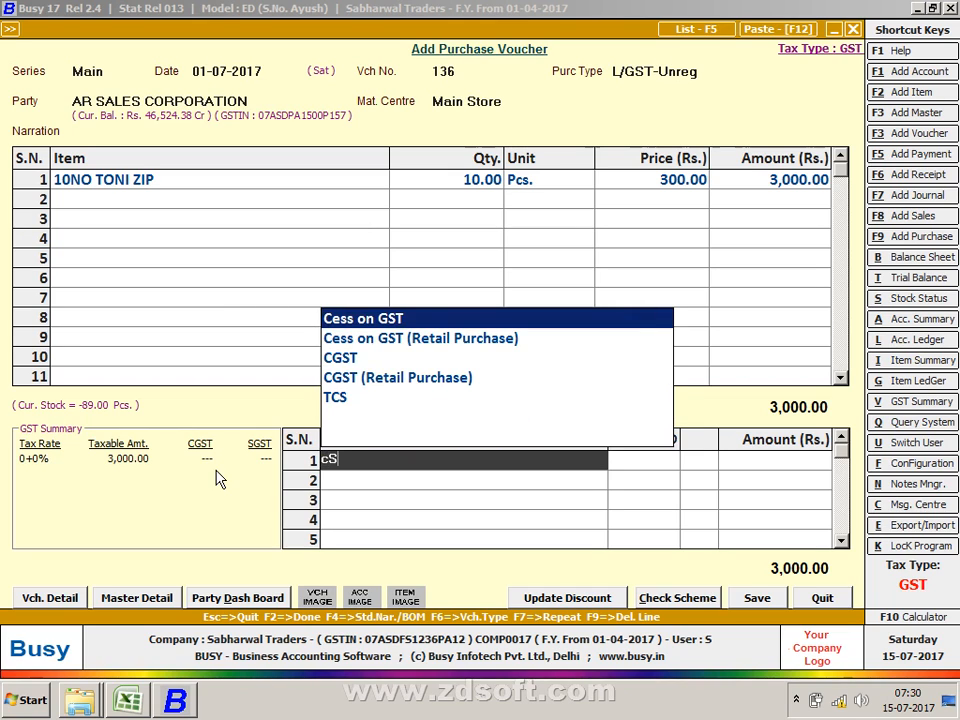
pyautogui.press('Return')
pyautogui.write('2.5')
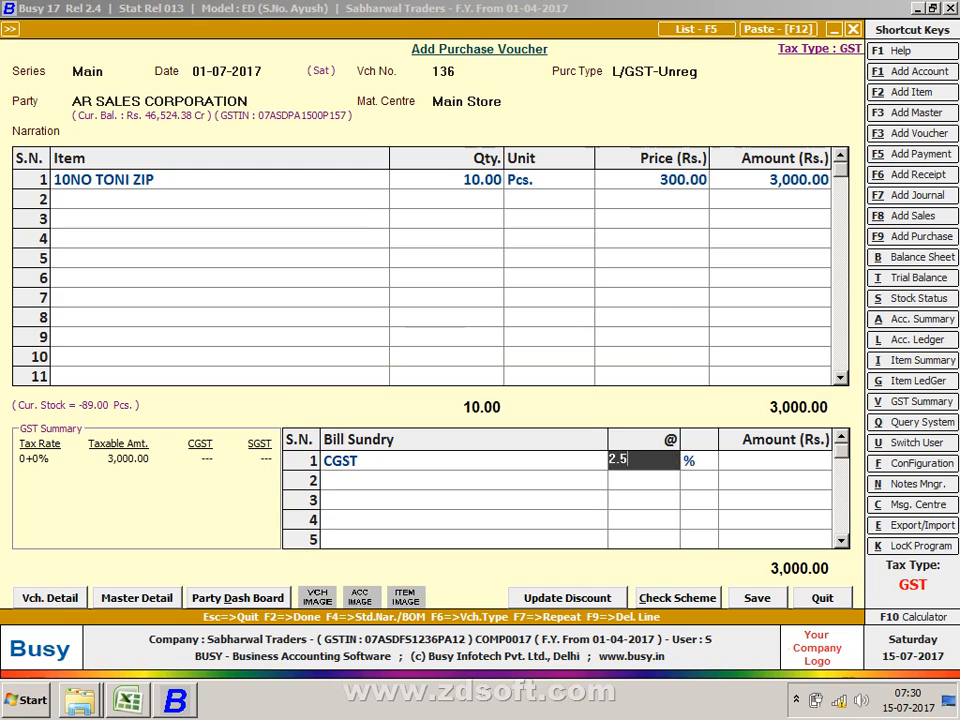
pyautogui.press('Return')
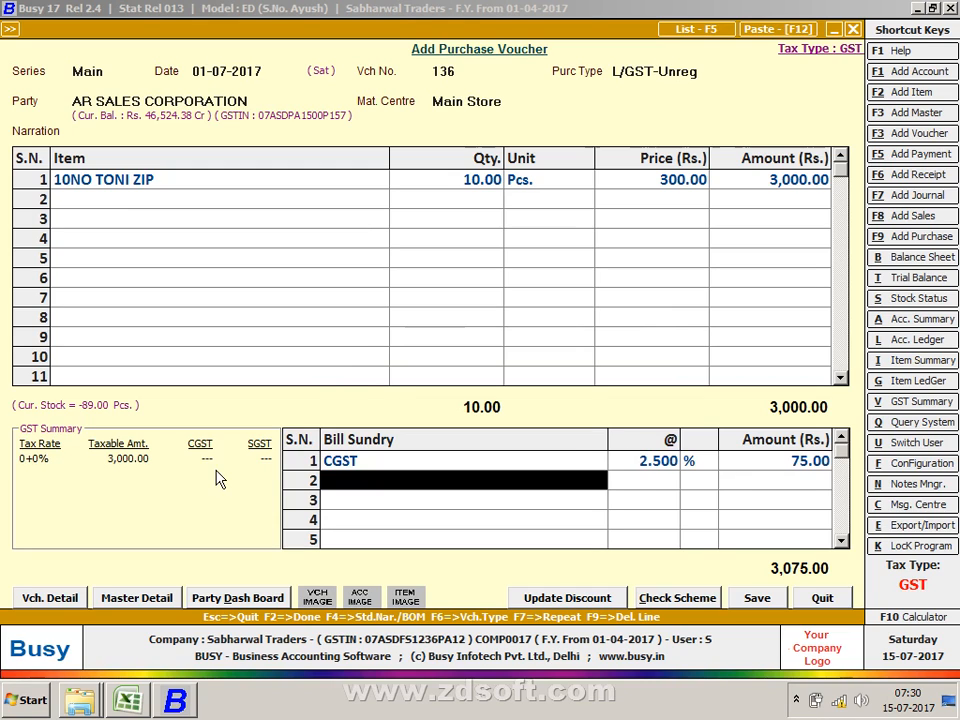
pyautogui.write('sG')
pyautogui.press('Return')
pyautogui.write('2.5')
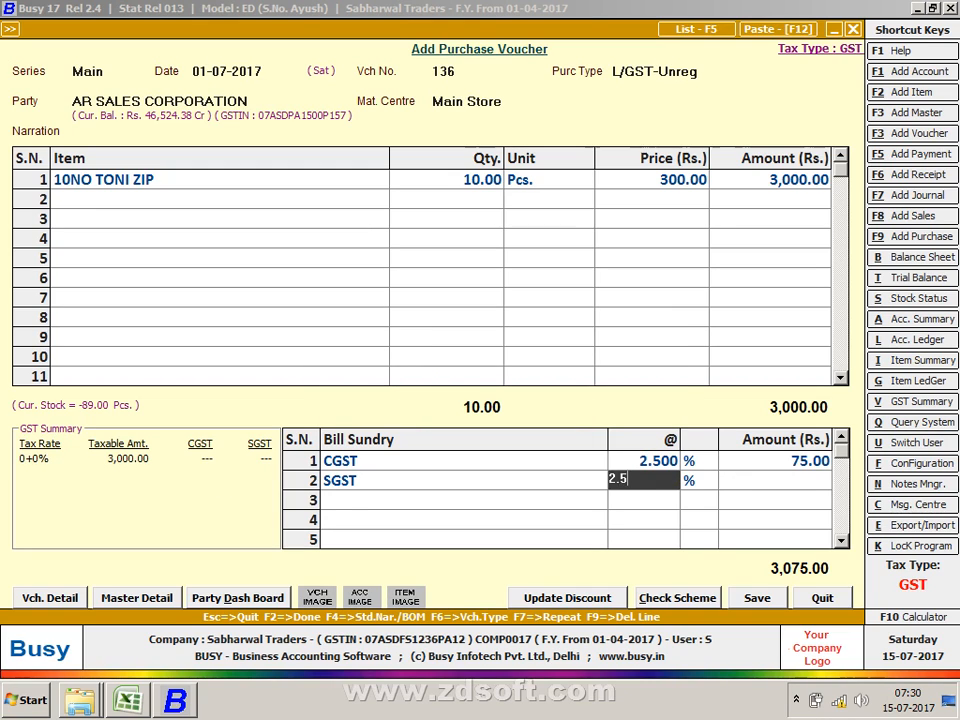
pyautogui.press('Return')
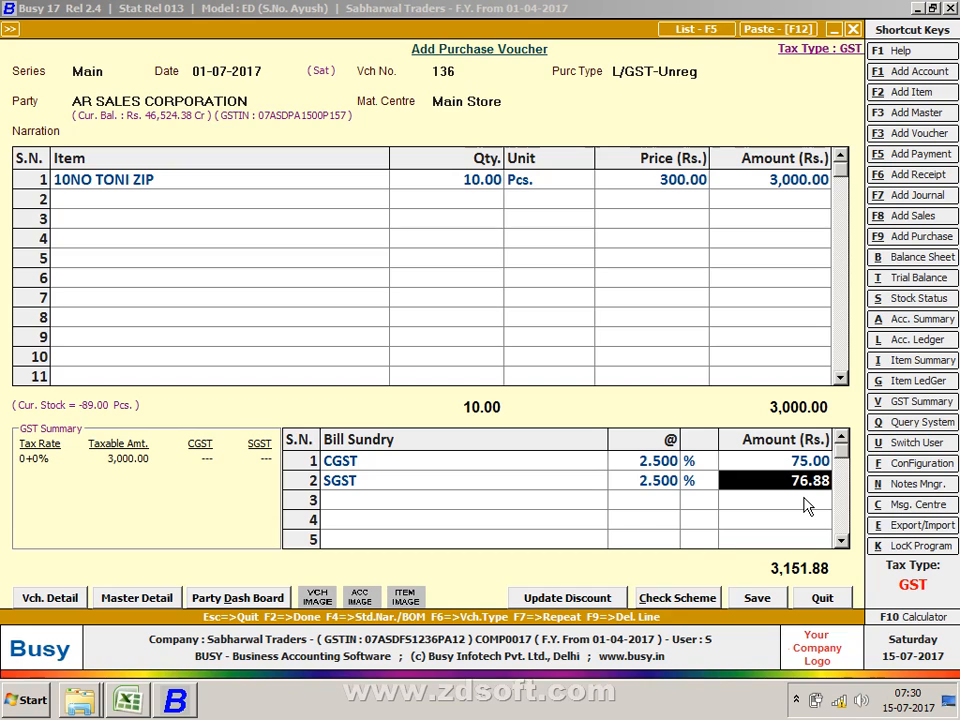
pyautogui.press('Up')
pyautogui.press('Down')
pyautogui.press('Left')
pyautogui.press('Right')
pyautogui.press('Up')
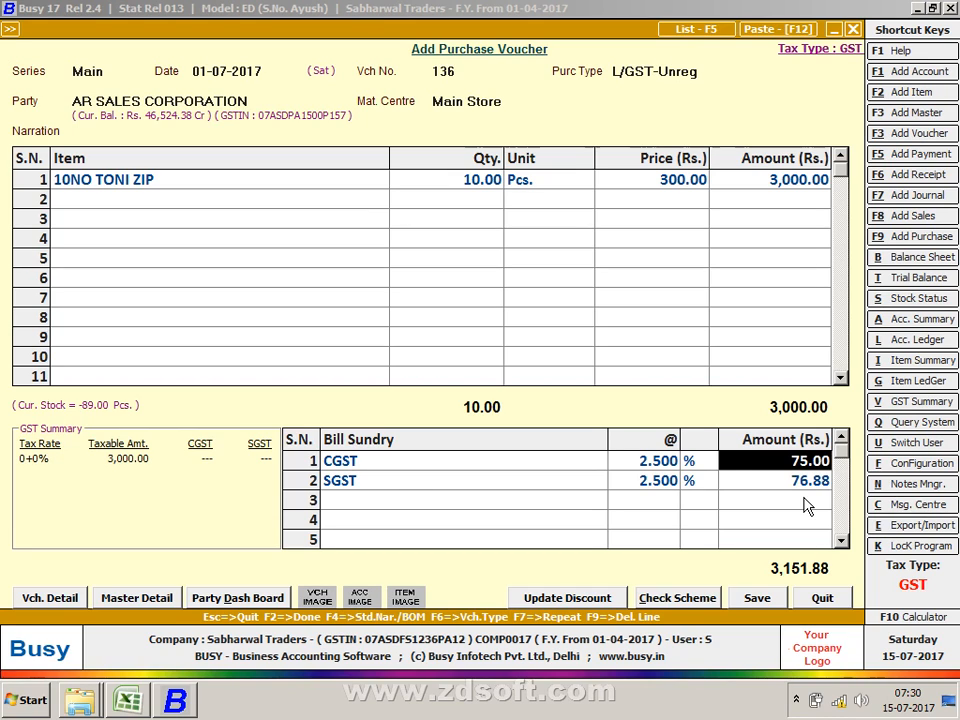
# Open the SGST bill sundry master from the voucher to check its calculation basis, and close it without changes.
pyautogui.press('Return')
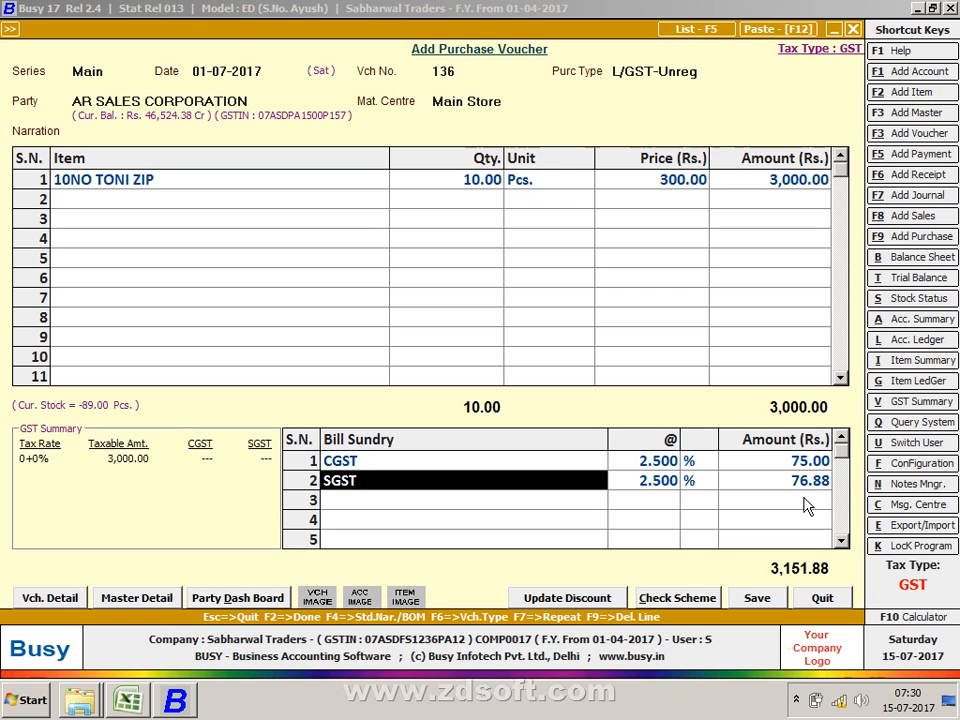
pyautogui.hotkey('ctrl', 'Return')
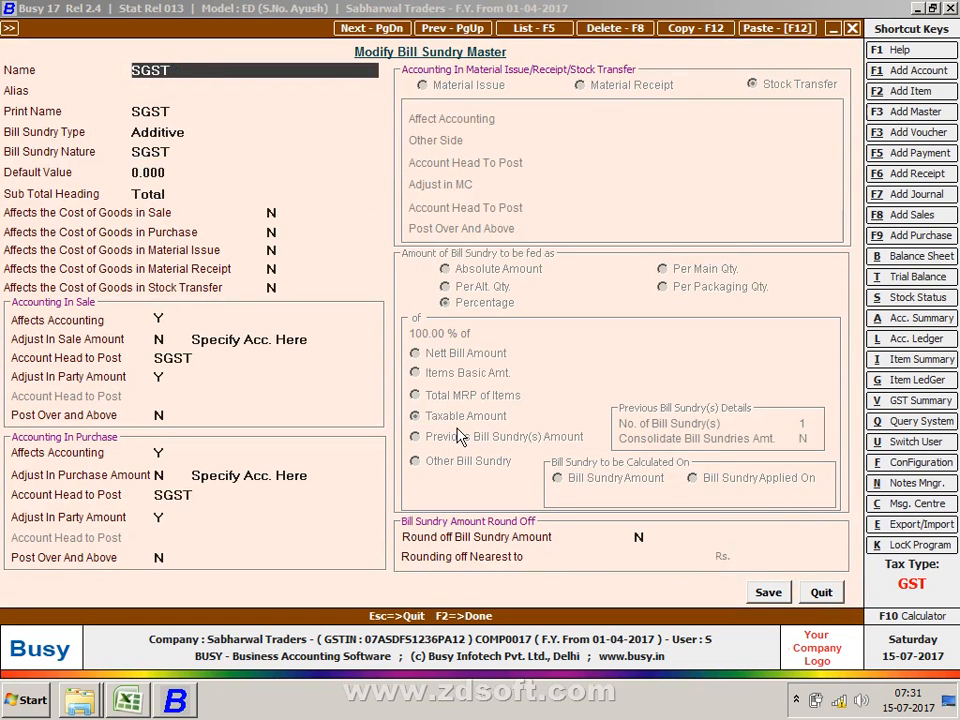
pyautogui.press('Escape')
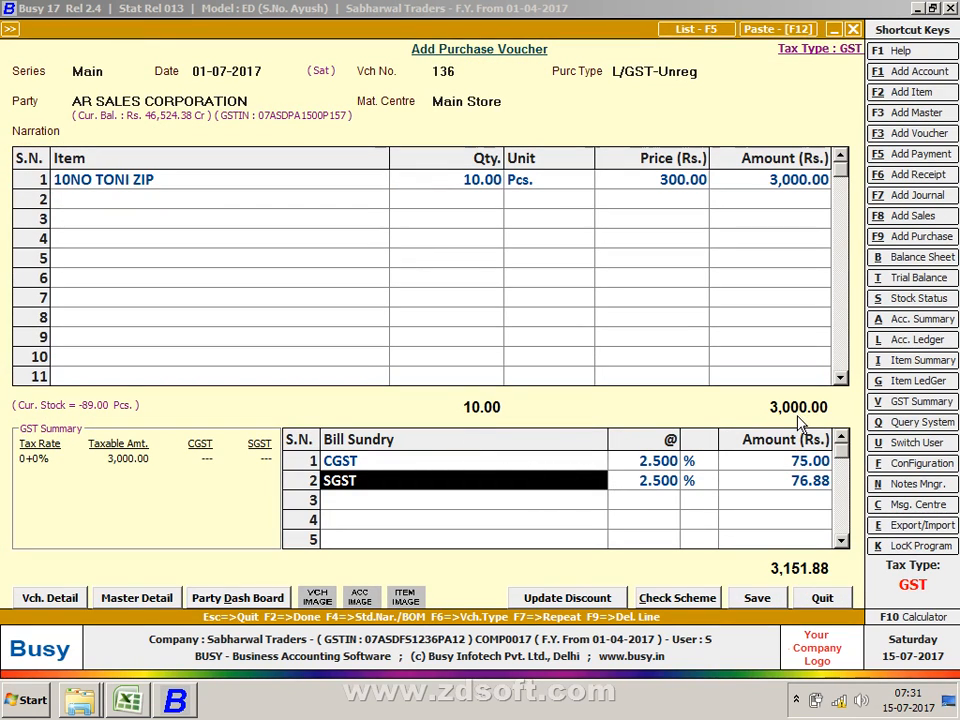
# Delete the SGST bill sundry line and re-enter SGST at 2.5%.
pyautogui.press('F9')
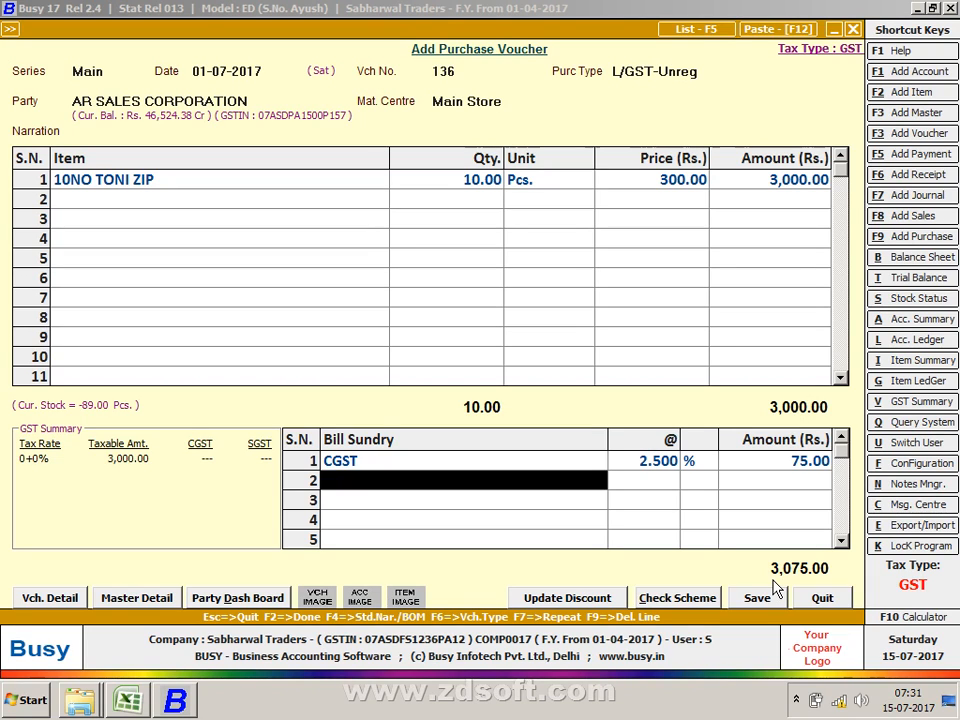
pyautogui.write('sg')
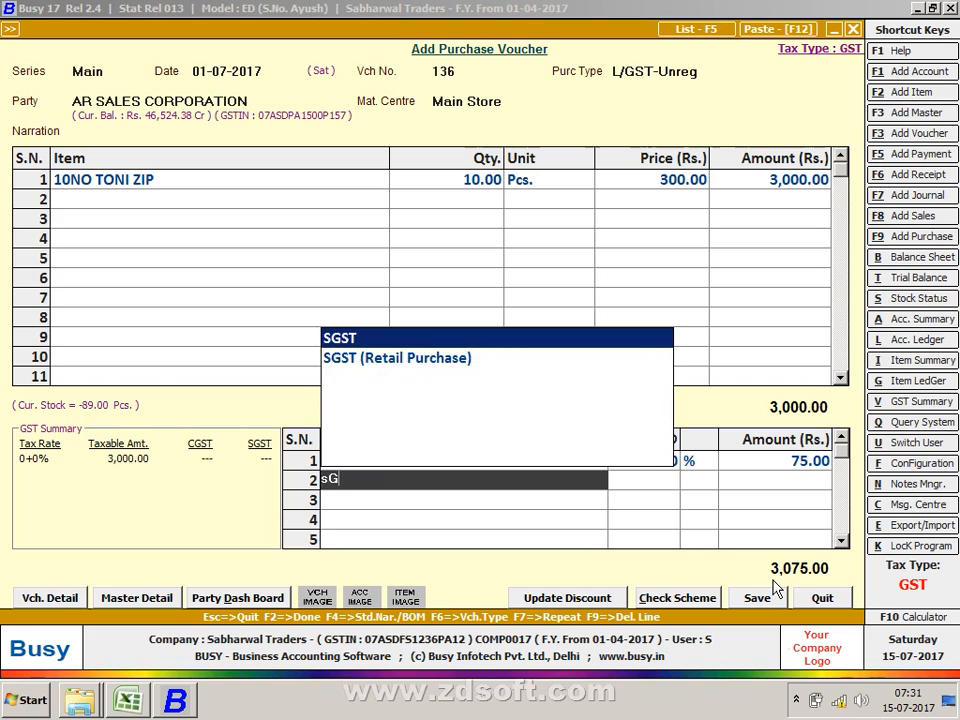
pyautogui.press('Return')
pyautogui.write('2.5')
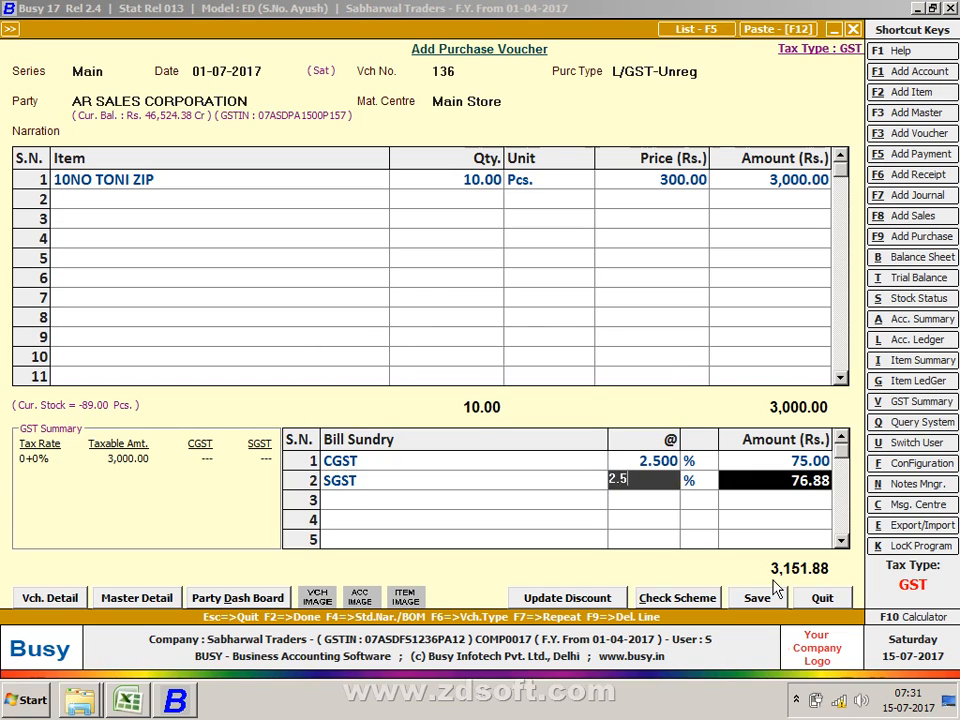
pyautogui.press('Return')
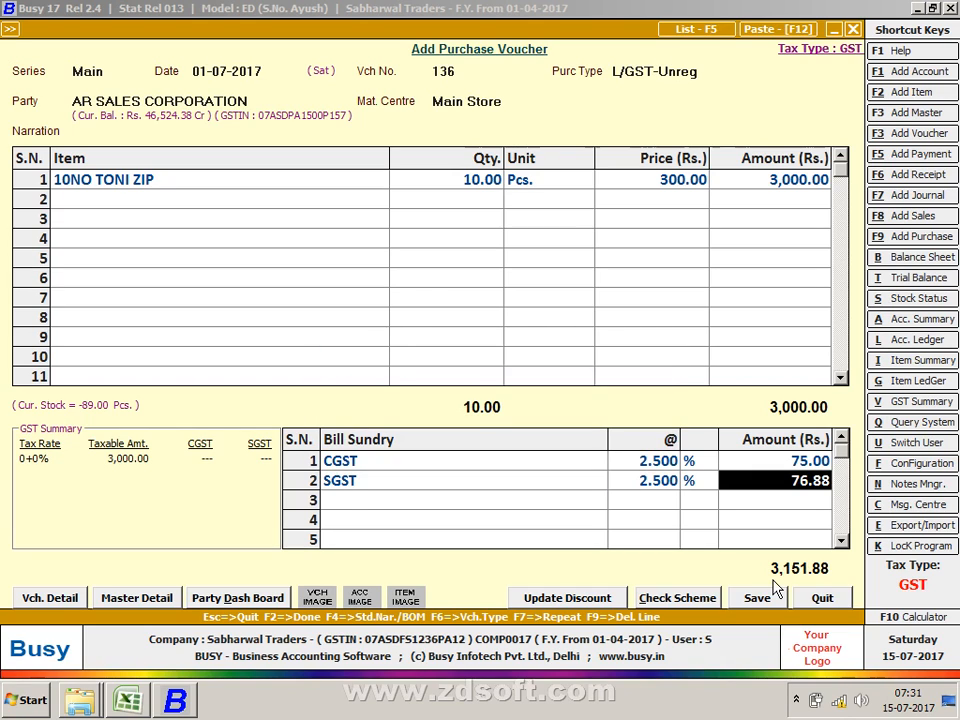
pyautogui.hotkey('shift', 'Tab')
pyautogui.hotkey('shift', 'Tab')
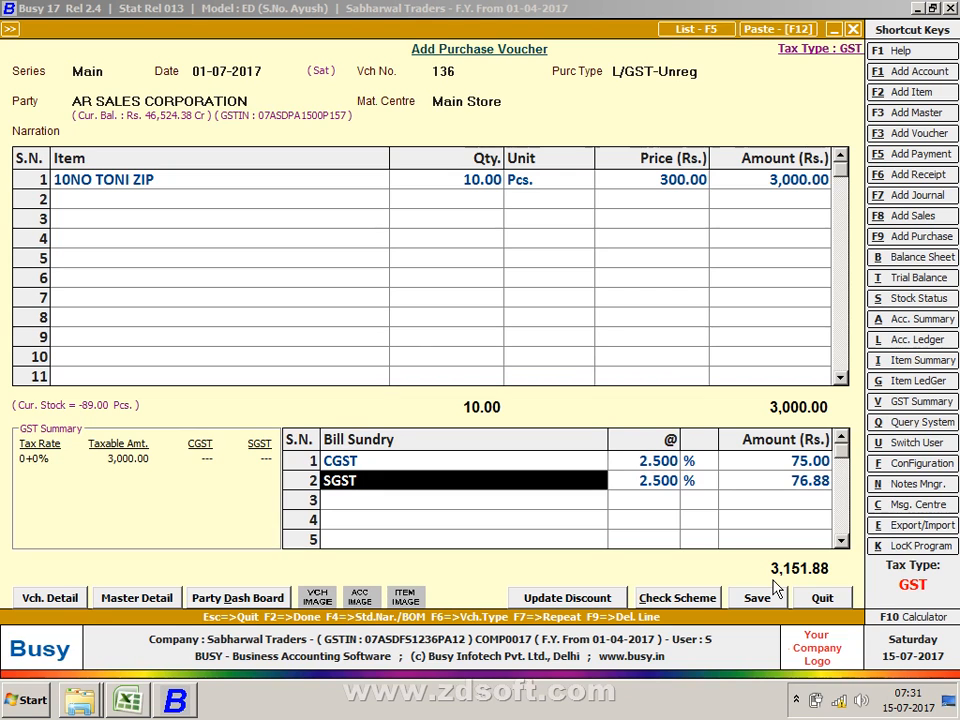
# Recheck the SGST bill sundry master and override the SGST line amount with 75.00.
pyautogui.hotkey('ctrl', 'Return')
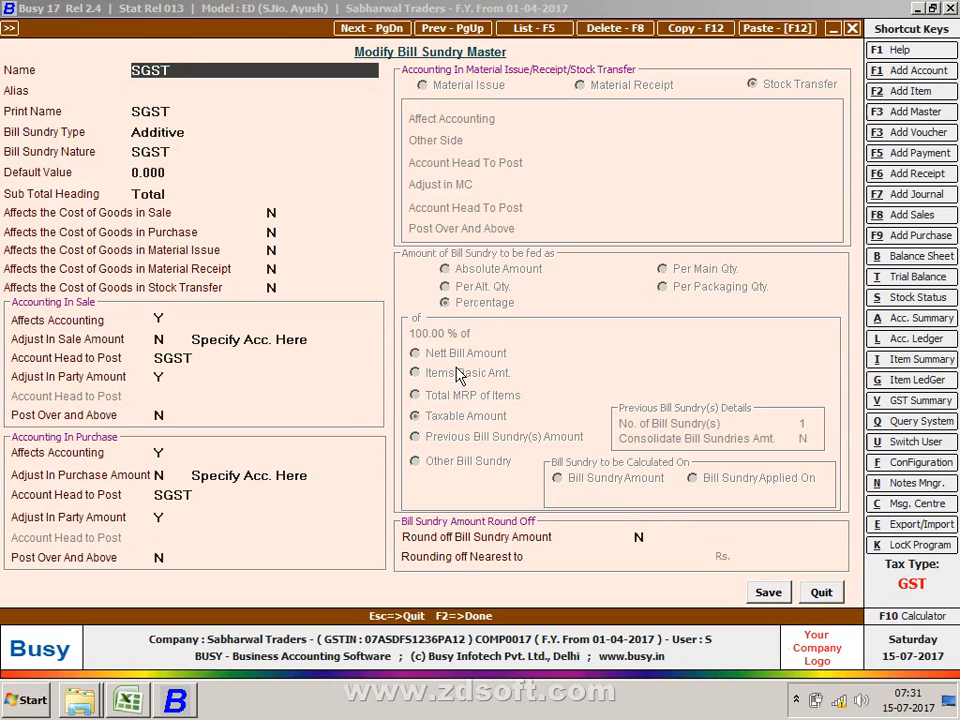
pyautogui.press('Escape')
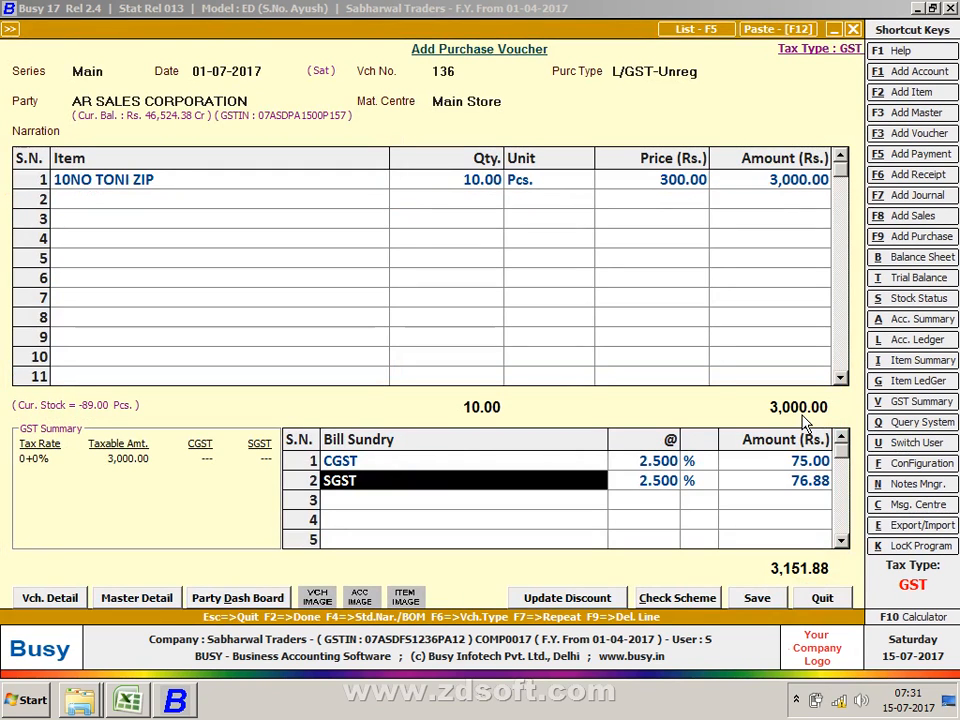
pyautogui.press('Return')
pyautogui.press('Return')
pyautogui.write('75')
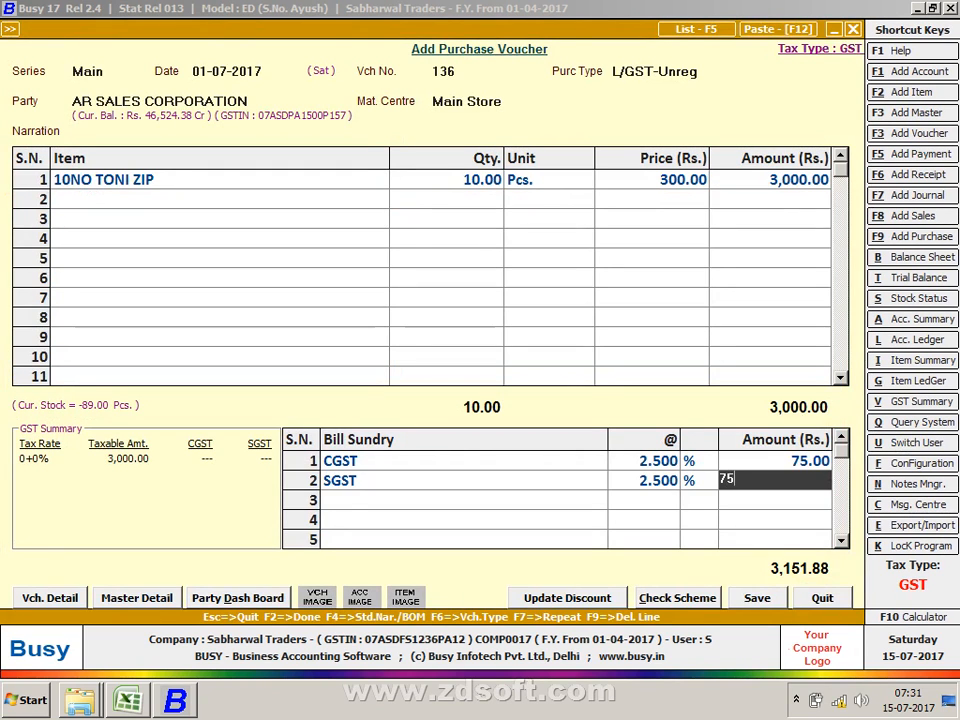
pyautogui.press('Return')
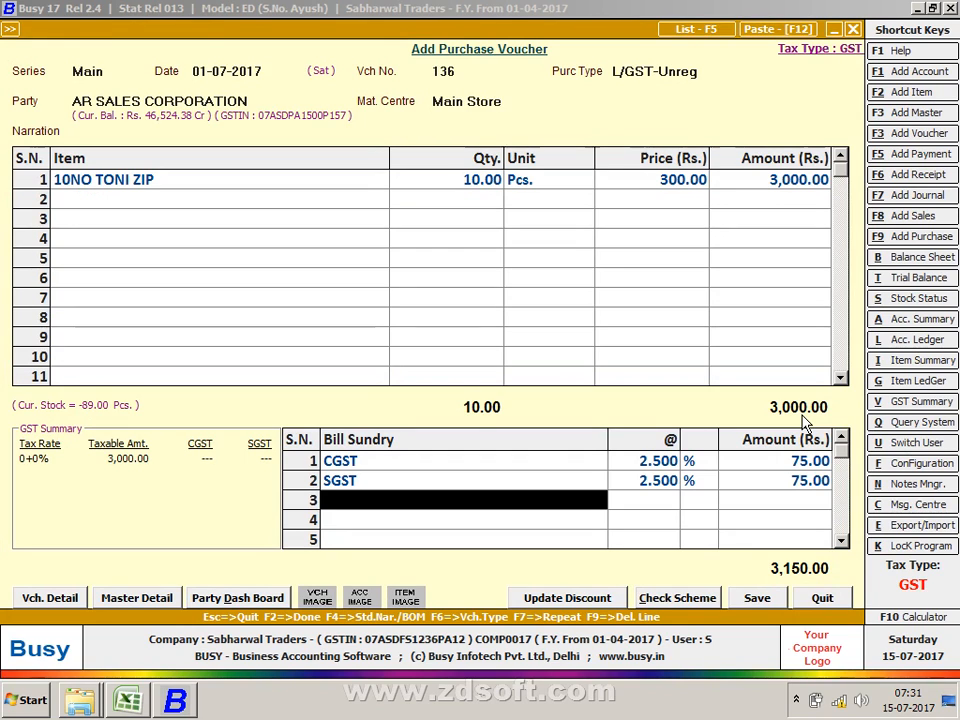
# Save the purchase voucher despite the CGST tax type mismatch, with purchase bill number 136 and bill date 01-07-2017.
pyautogui.click(768, 605)
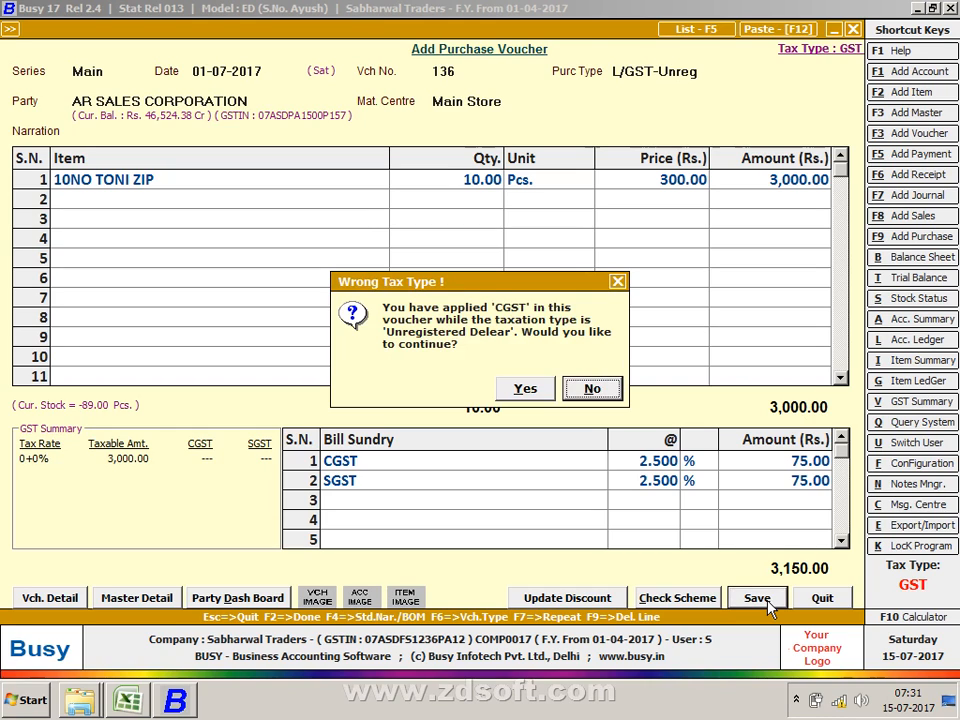
pyautogui.press('y')
pyautogui.press('y')
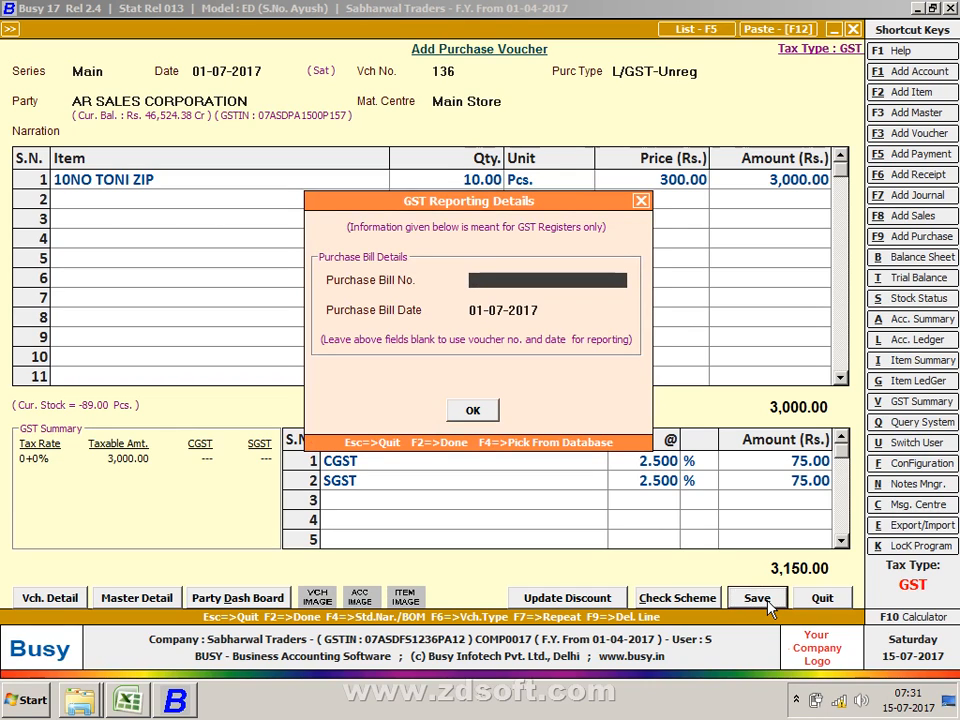
pyautogui.write('136')
pyautogui.press('Return')
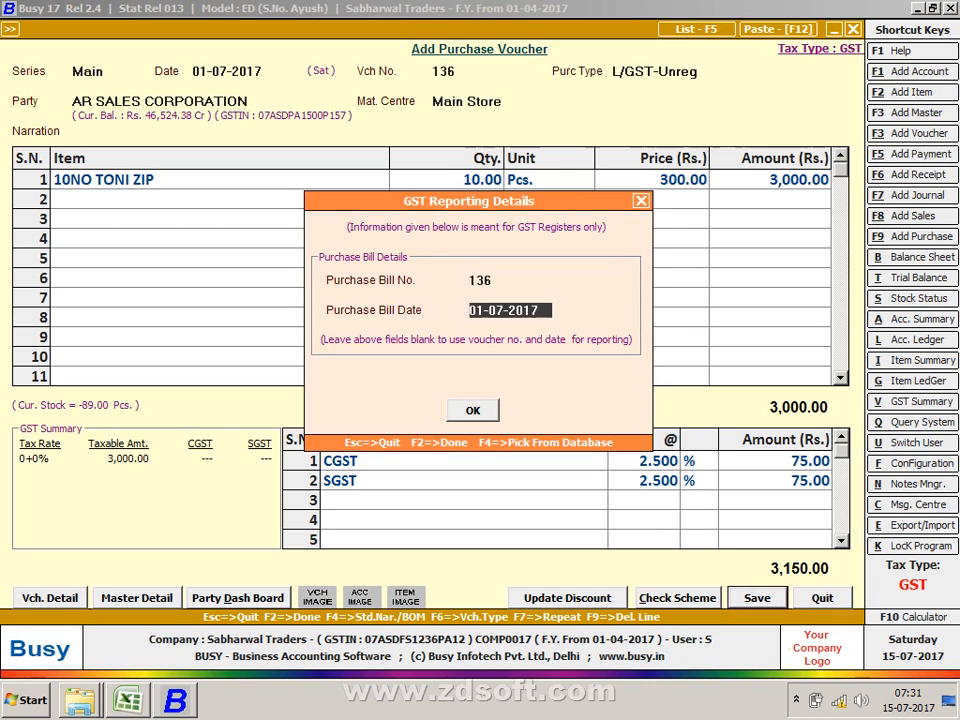
pyautogui.press('Return')
pyautogui.press('Return')
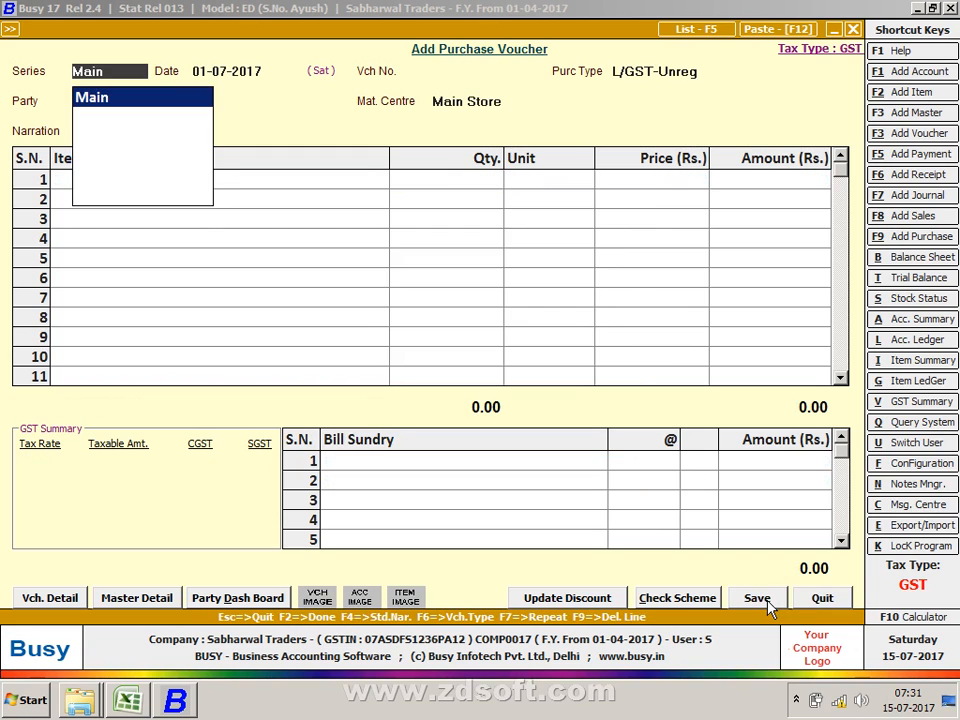
# Leave purchase entry and open the GST Summary report for 01-04-2017 to 12-07-2017.
pyautogui.press('Escape')
pyautogui.press('Right')
pyautogui.press('Down')
pyautogui.press('Down')
pyautogui.press('Down')
pyautogui.press('Down')
pyautogui.press('Down')
pyautogui.press('Down')
pyautogui.press('Down')
pyautogui.press('Down')
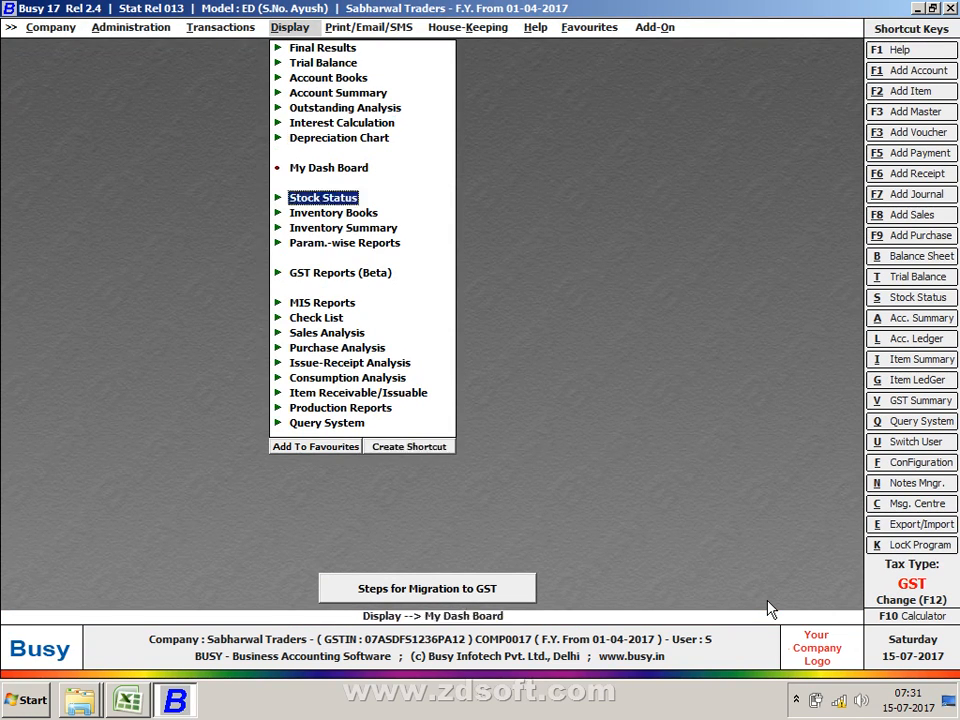
pyautogui.press('Down')
pyautogui.press('Down')
pyautogui.press('Down')
pyautogui.press('Down')
pyautogui.press('Return')
pyautogui.press('Return')
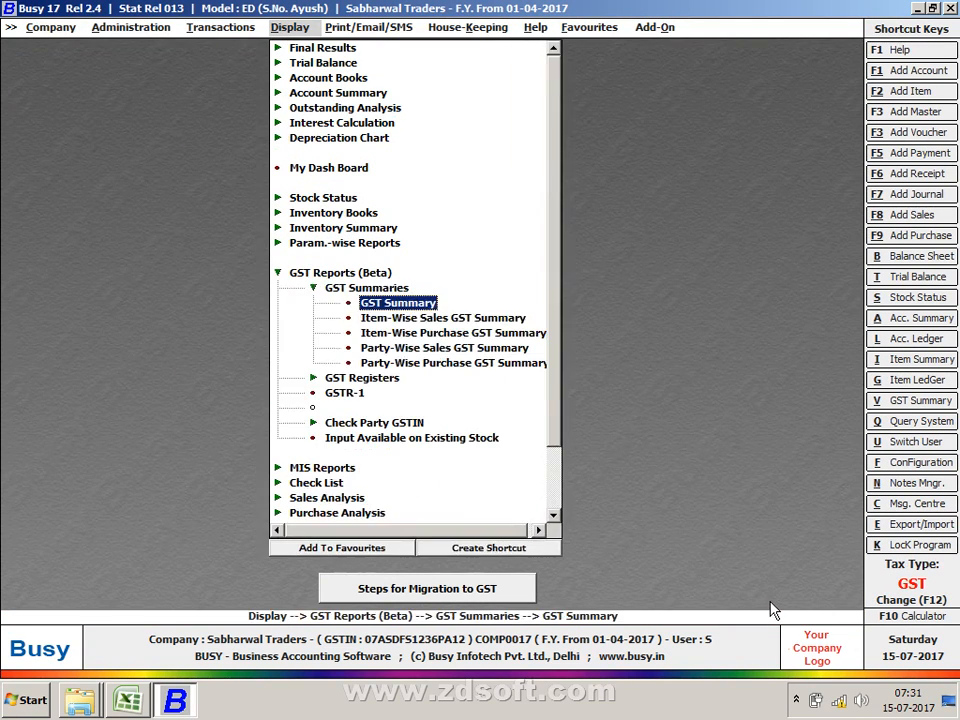
pyautogui.press('Return')
pyautogui.press('Return')
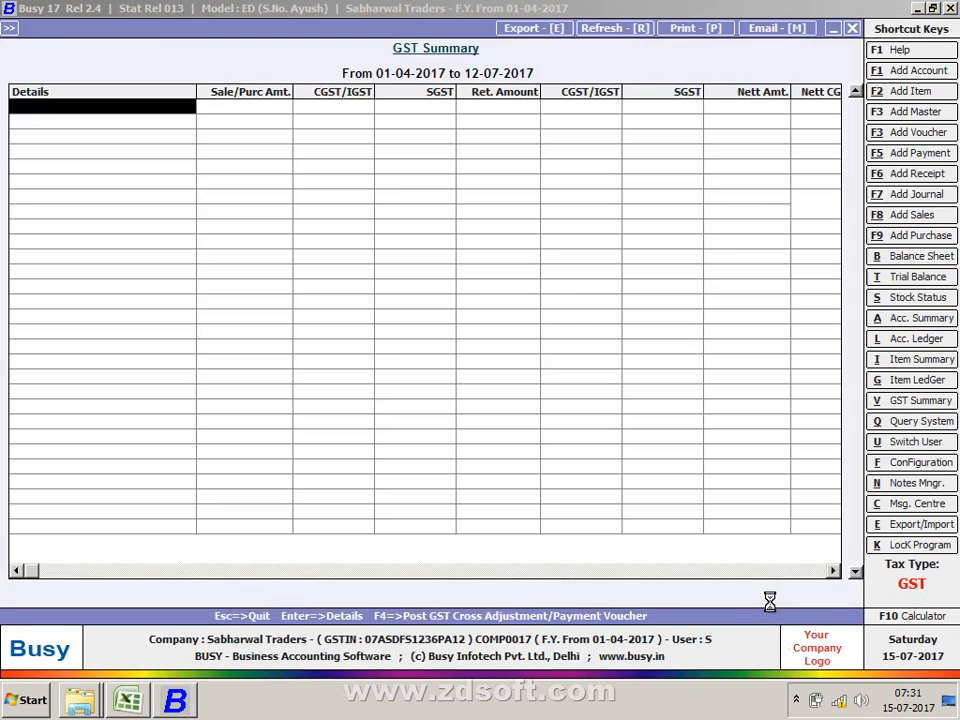
# Examine the local input GST rows, including UnRegistered Dealer, and check the details behind the 6+6% purchase amount.
pyautogui.press('Down')
pyautogui.press('Down')
pyautogui.press('Down')
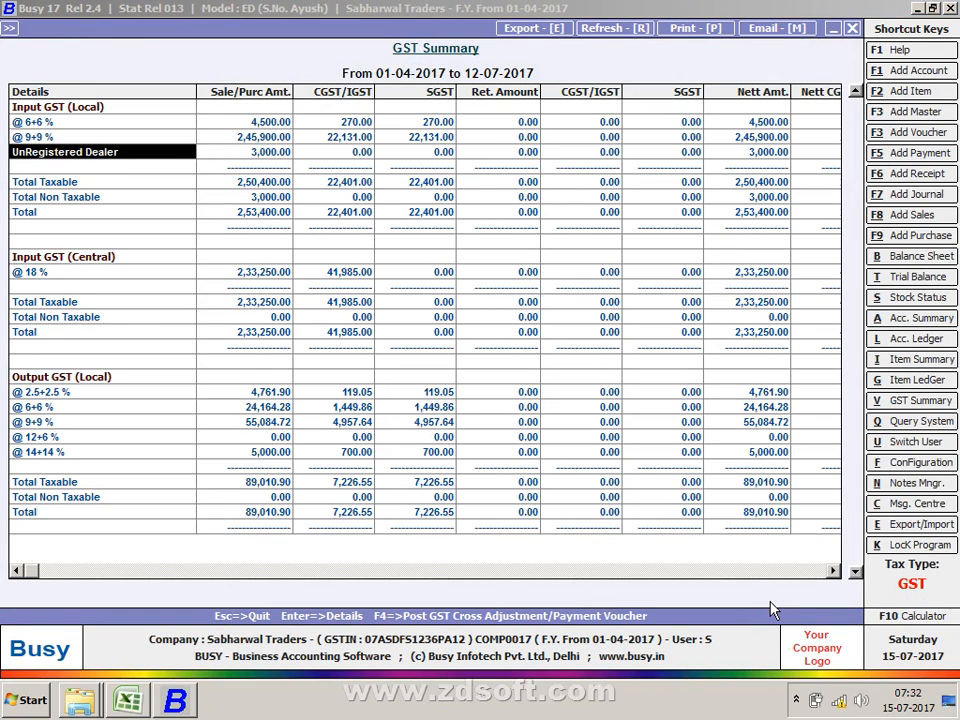
pyautogui.press('Up')
pyautogui.press('Up')
pyautogui.press('Down')
pyautogui.press('Up')
pyautogui.press('Right')
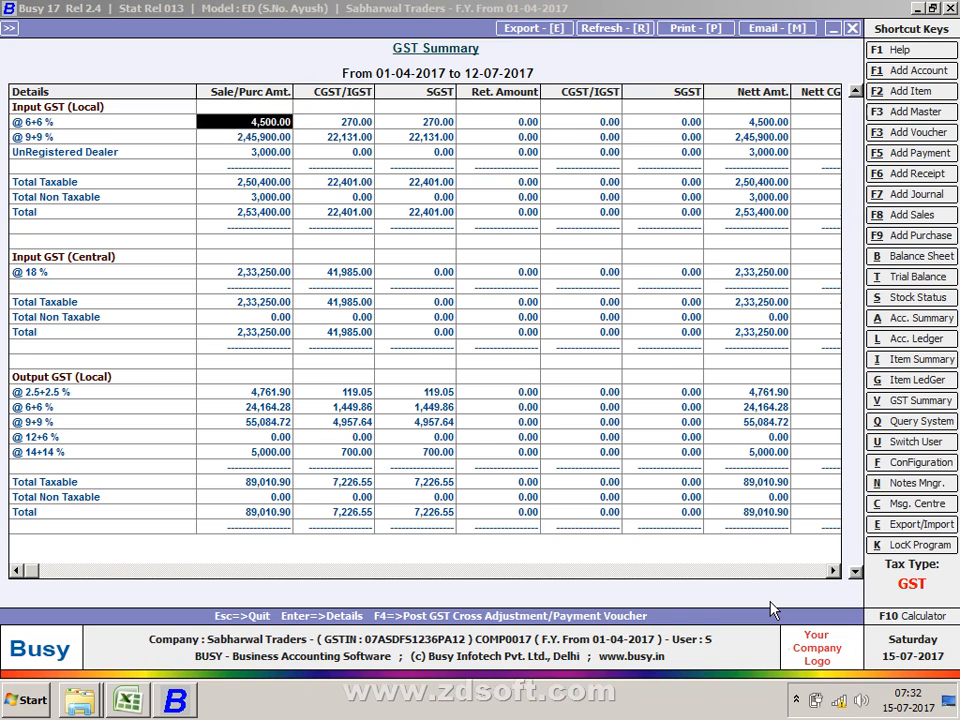
pyautogui.press('Return')
pyautogui.press('Escape')
pyautogui.press('Down')
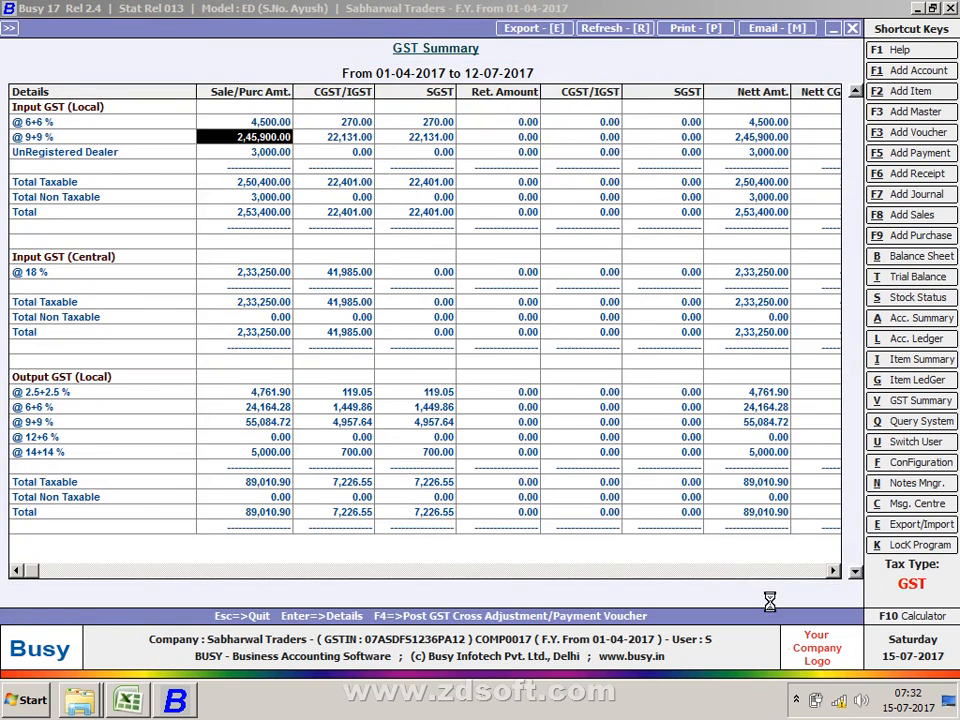
# Open the 9+9% local purchase list and view the AR SALES CORPORATION voucher 456.
pyautogui.press('Return')
pyautogui.press('Down')
pyautogui.press('Down')
pyautogui.press('Down')
pyautogui.press('Up')
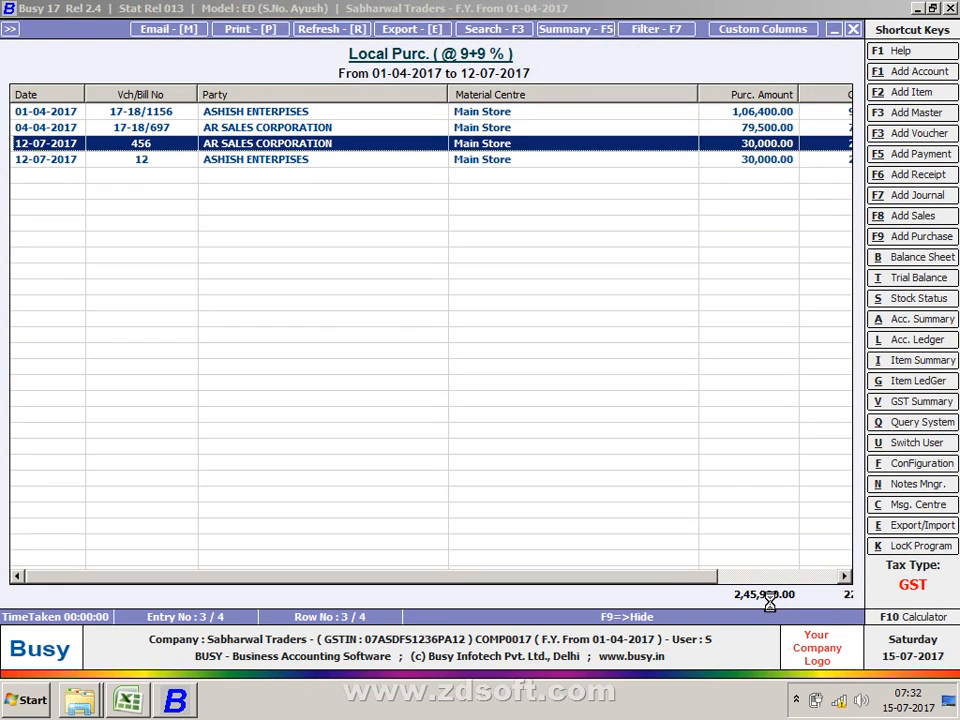
pyautogui.press('Return')
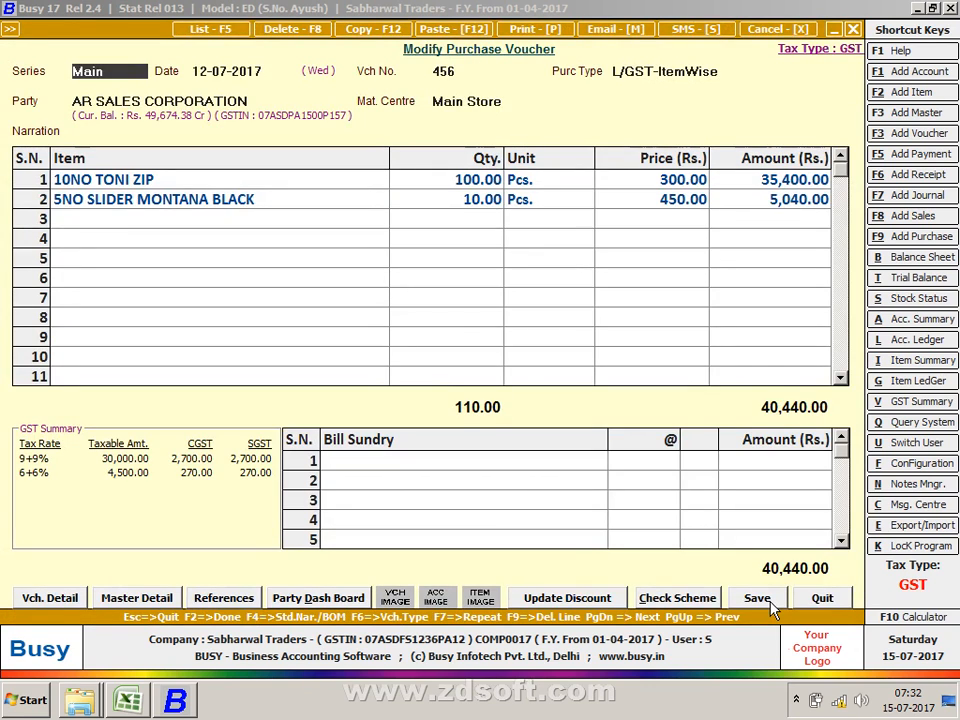
pyautogui.press('Escape')
# Look through the vouchers in the 9+9% local purchase list, and close the list and the GST Summary.
pyautogui.press('Up')
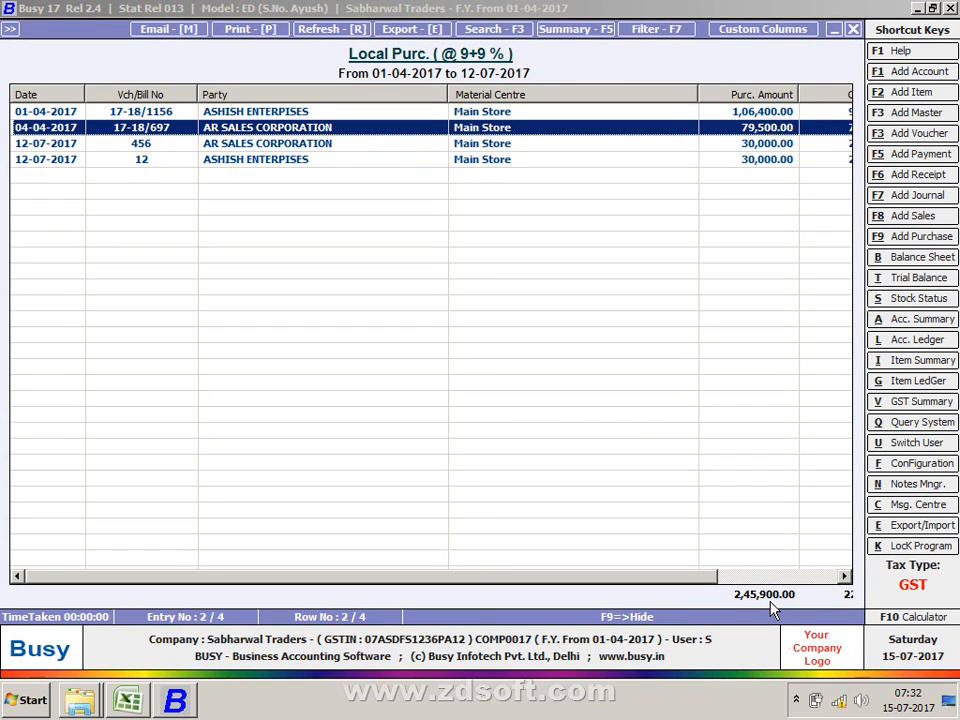
pyautogui.press('Down')
pyautogui.press('Down')
pyautogui.press('Up')
pyautogui.press('Up')
pyautogui.press('Up')
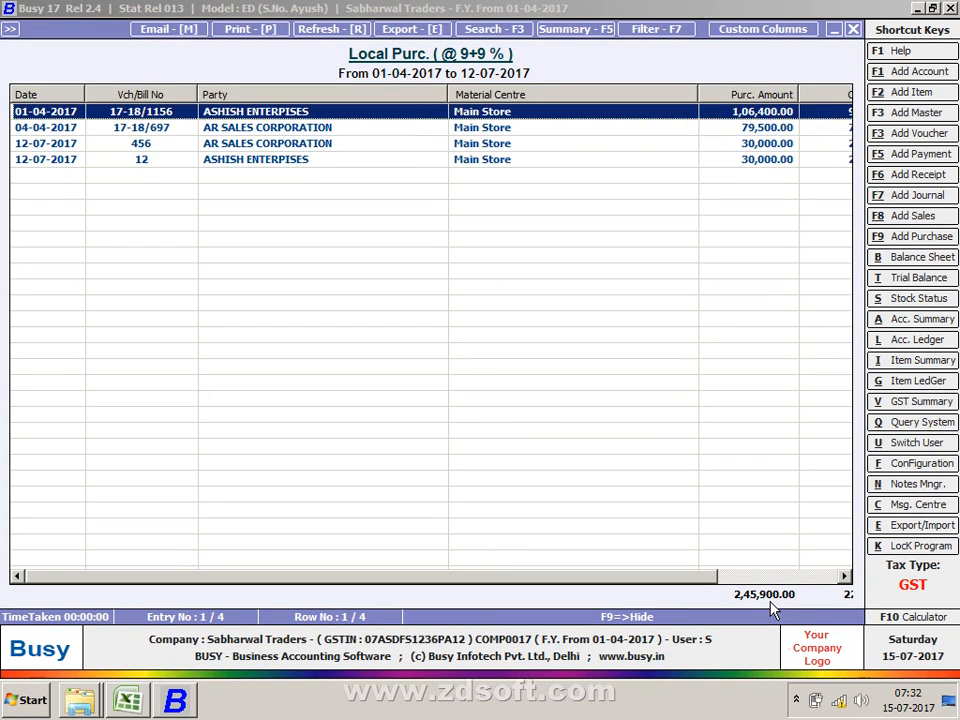
pyautogui.press('Down')
pyautogui.press('Down')
pyautogui.press('Down')
pyautogui.press('Up')
pyautogui.press('Up')
pyautogui.press('Up')
pyautogui.press('Escape')
pyautogui.press('Escape')
pyautogui.press('Escape')
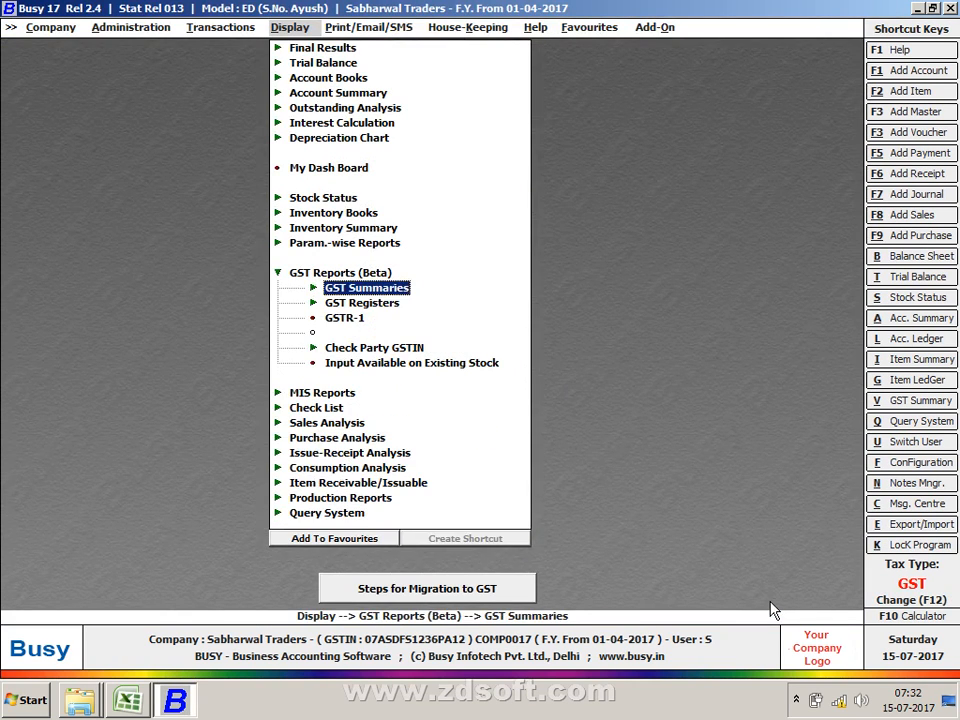
# View the blank purchase and payment voucher entry forms, closing each without entering anything.
pyautogui.press('Left')
pyautogui.press('Left')
pyautogui.press('Right')
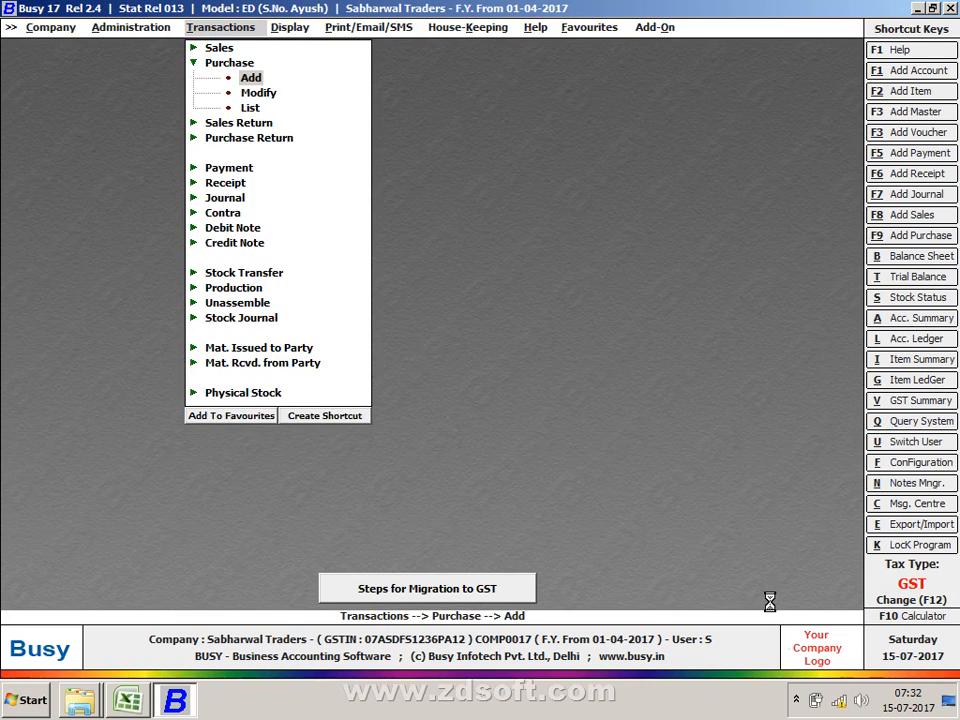
pyautogui.press('Return')
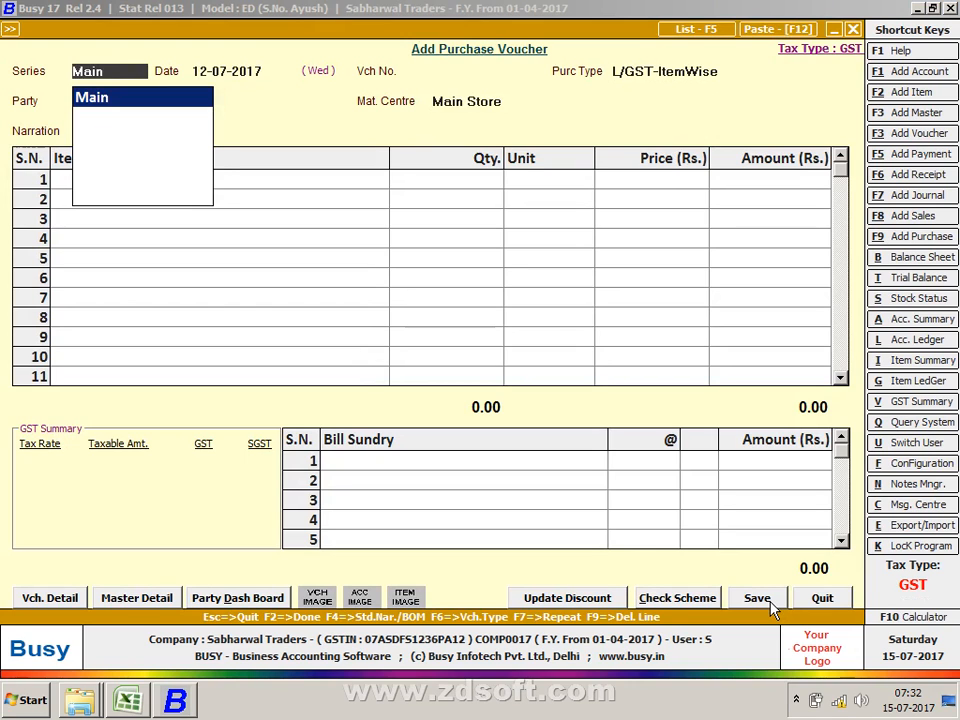
pyautogui.press('Escape')
pyautogui.press('Escape')
pyautogui.press('Down')
pyautogui.press('Down')
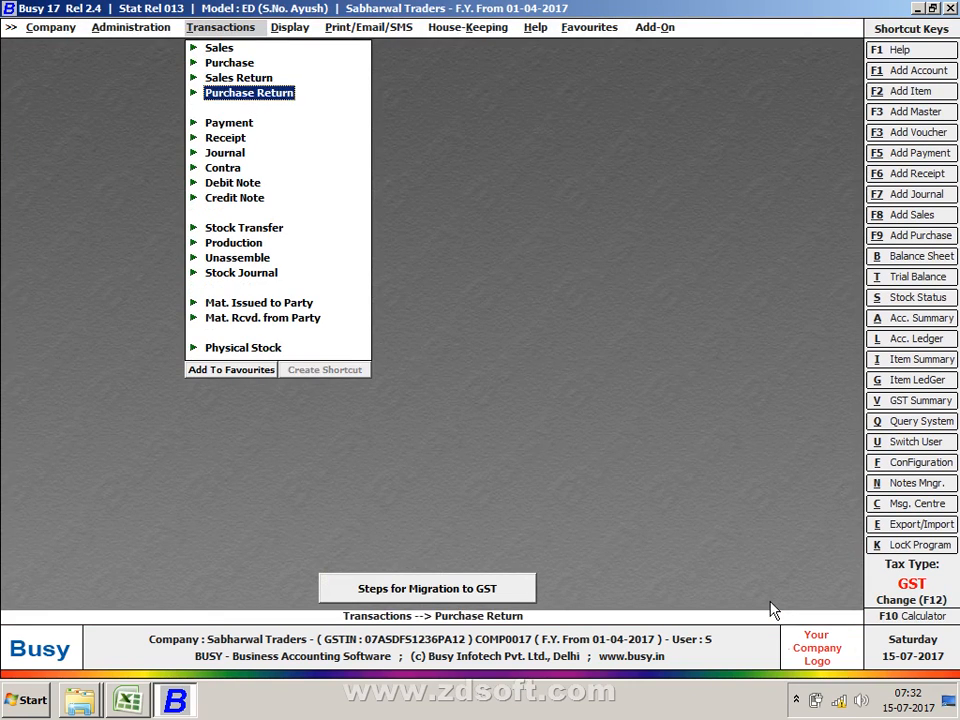
pyautogui.press('Down')
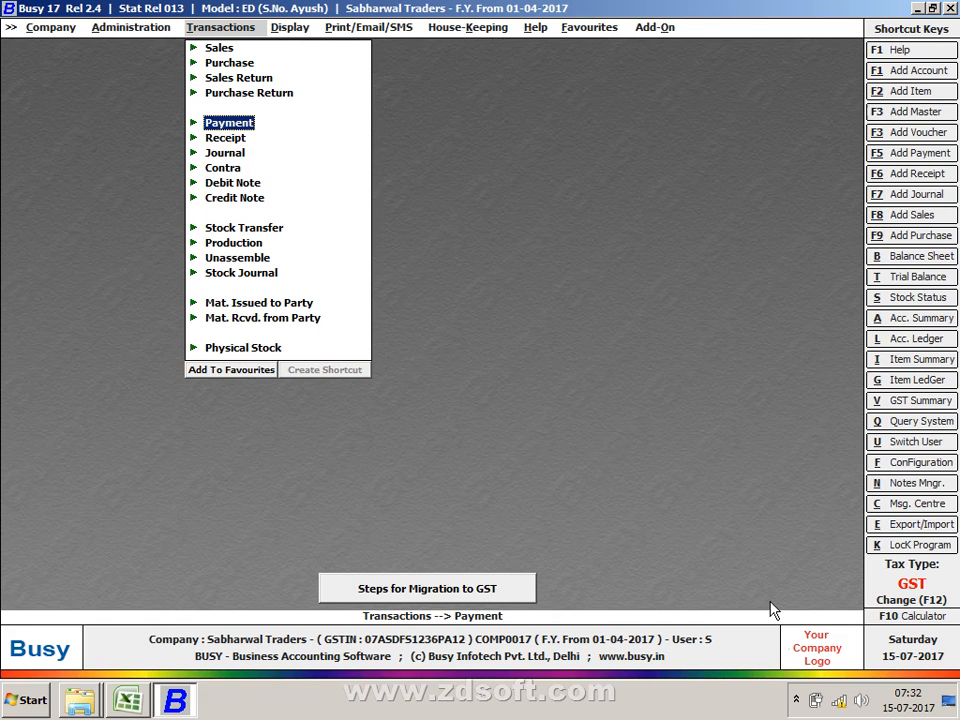
pyautogui.press('Return')
pyautogui.press('Return')
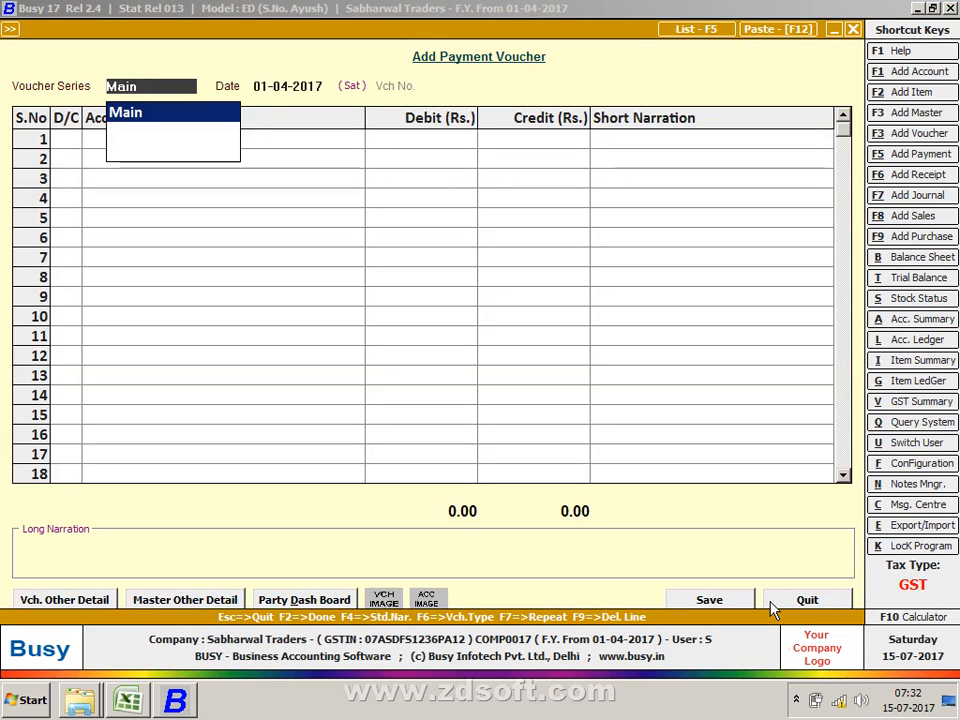
pyautogui.press('Escape')
pyautogui.press('Escape')
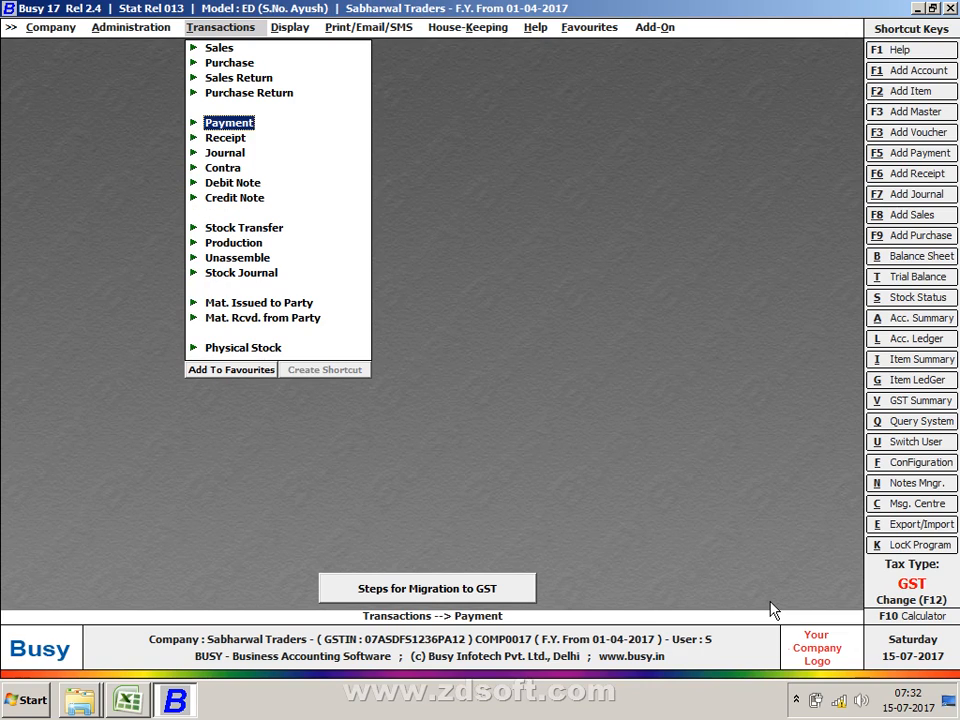
pyautogui.press('super+d')
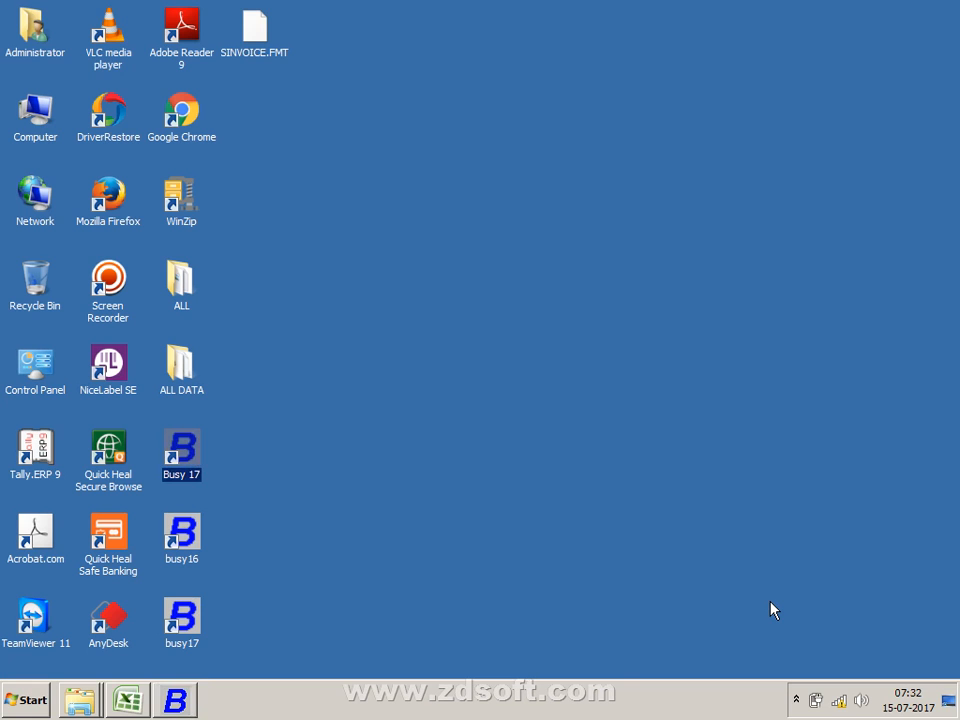
pyautogui.click(796, 699)
pyautogui.click(795, 620)
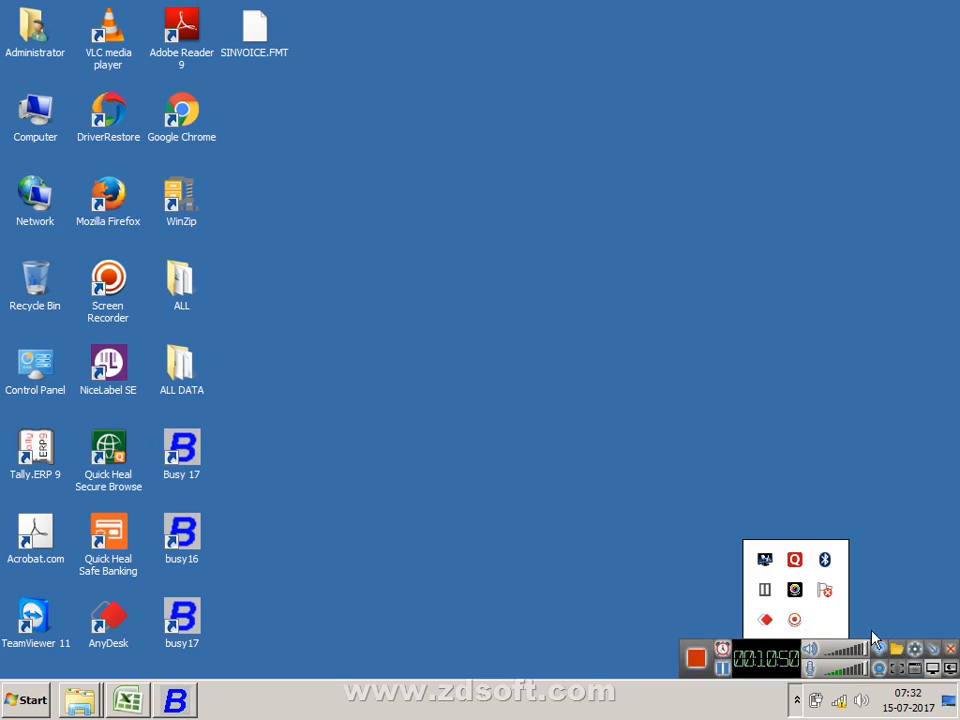
pyautogui.click(950, 648)
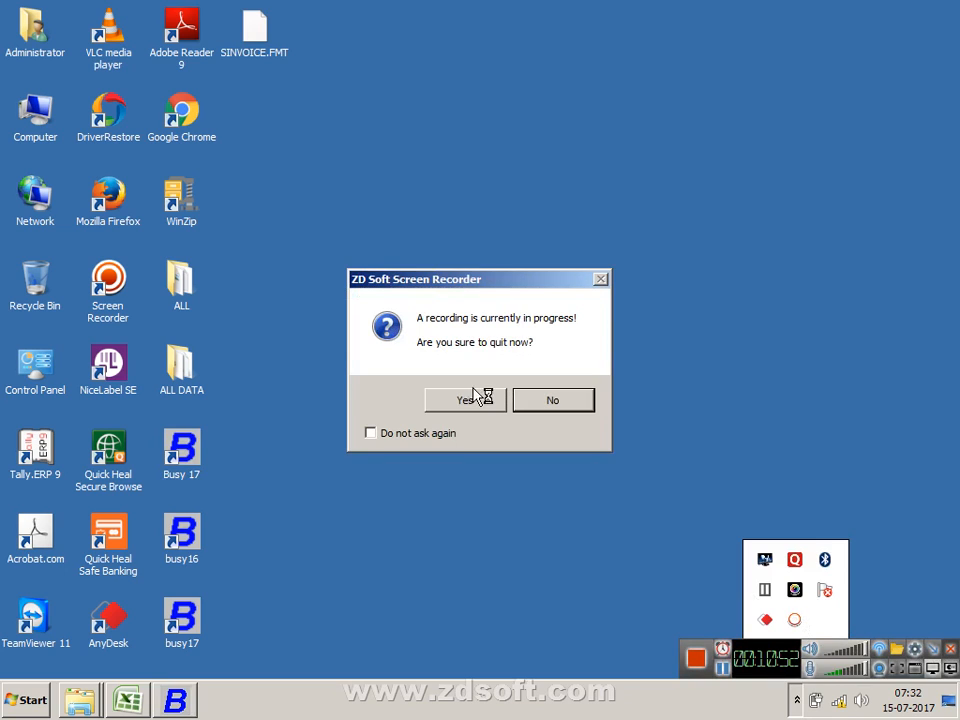